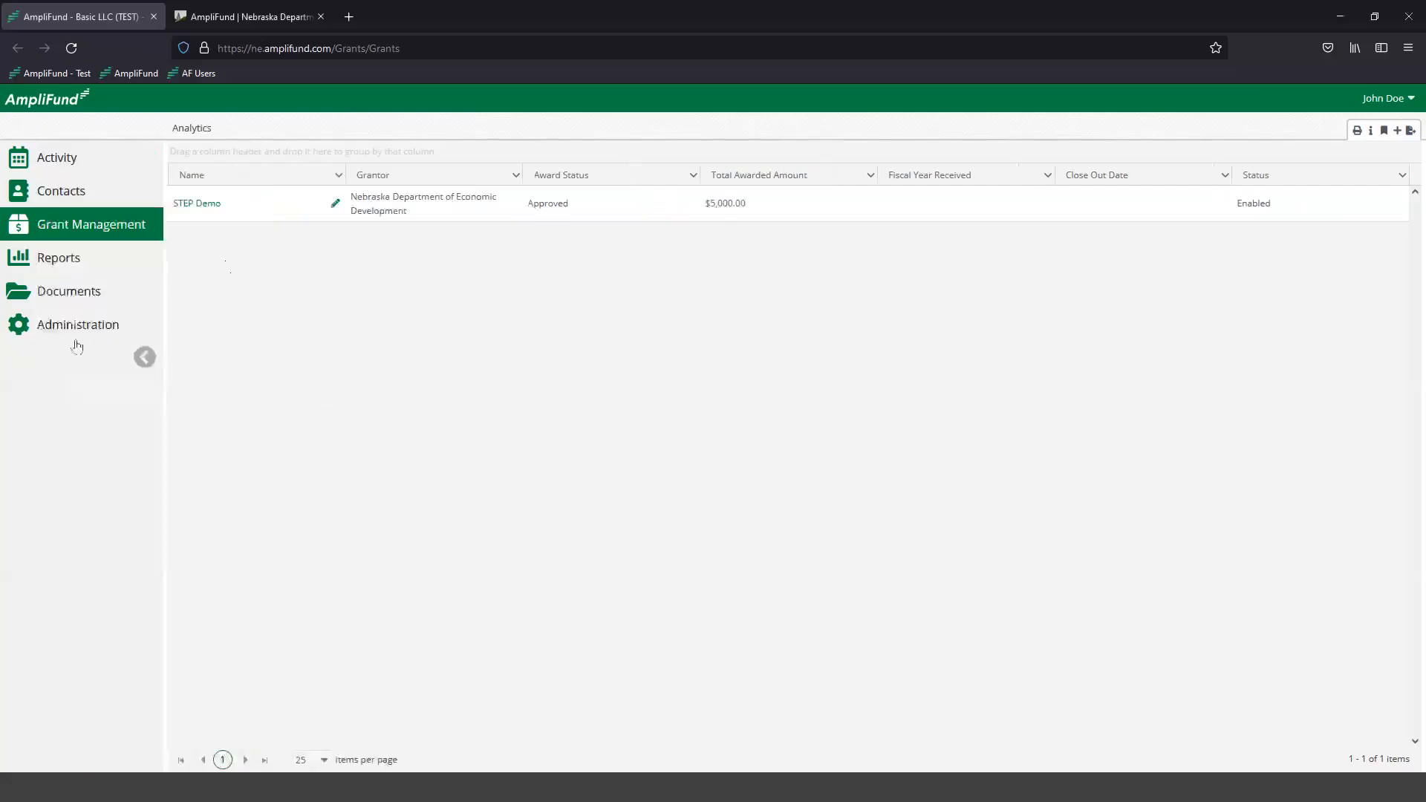
# - Collapse the side navigation and open the STEP Demo award in a new browser tab
pyautogui.moveTo(41, 226)
pyautogui.click(143, 358)
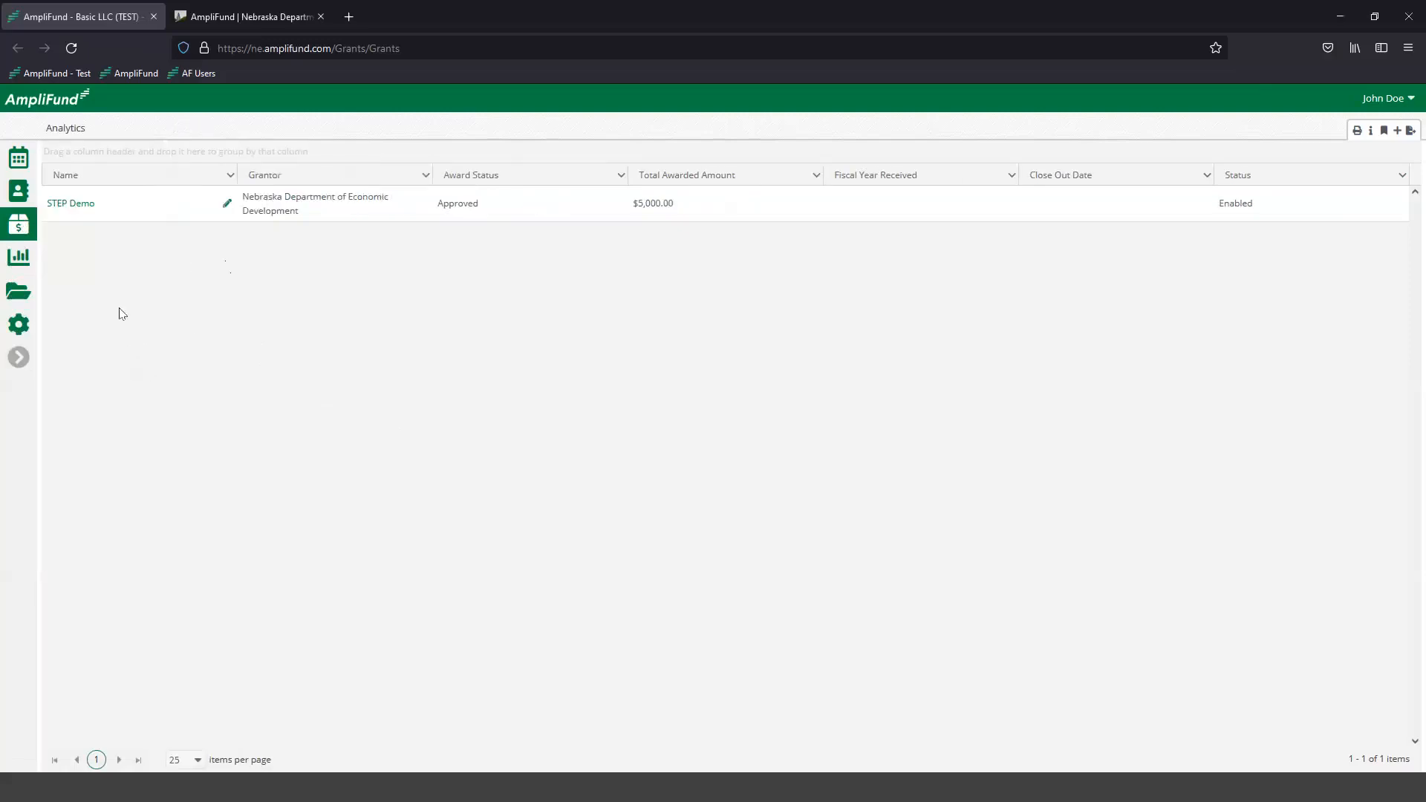
pyautogui.rightClick(70, 206)
pyautogui.click(93, 221)
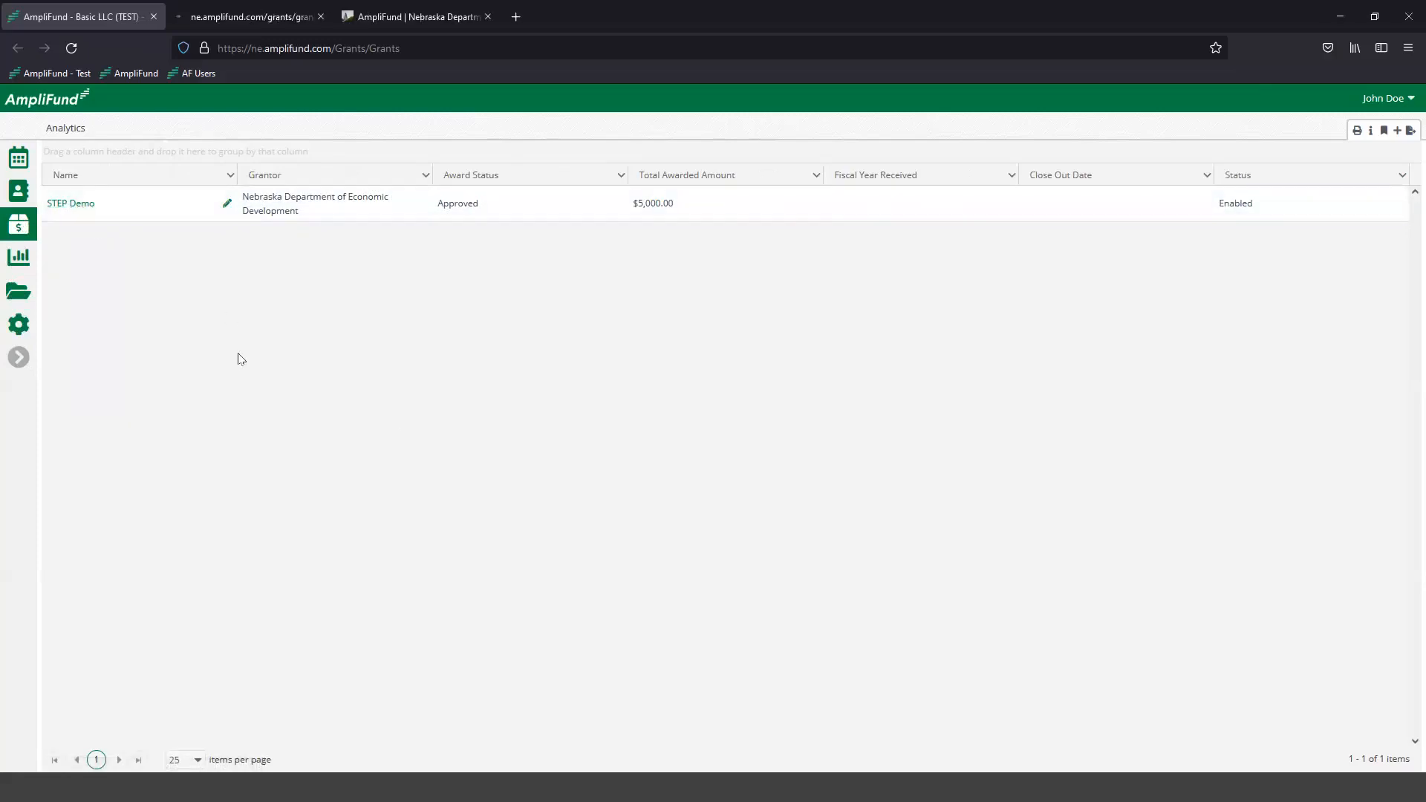
# - Review the Nebraska AmpliFund resource page, including its quick links and the Award Management documents and videos
pyautogui.click(416, 15)
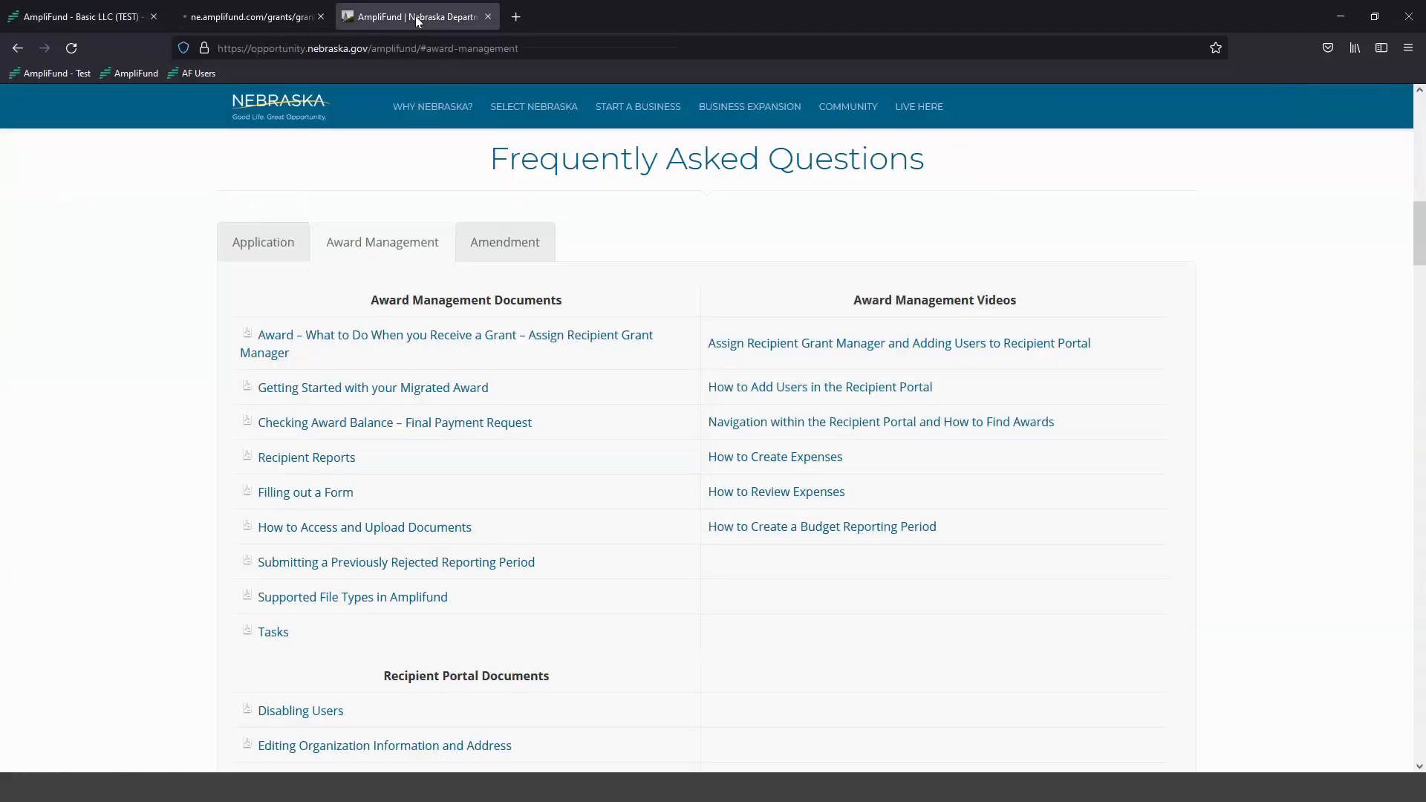
pyautogui.scroll(10, 179, 332)
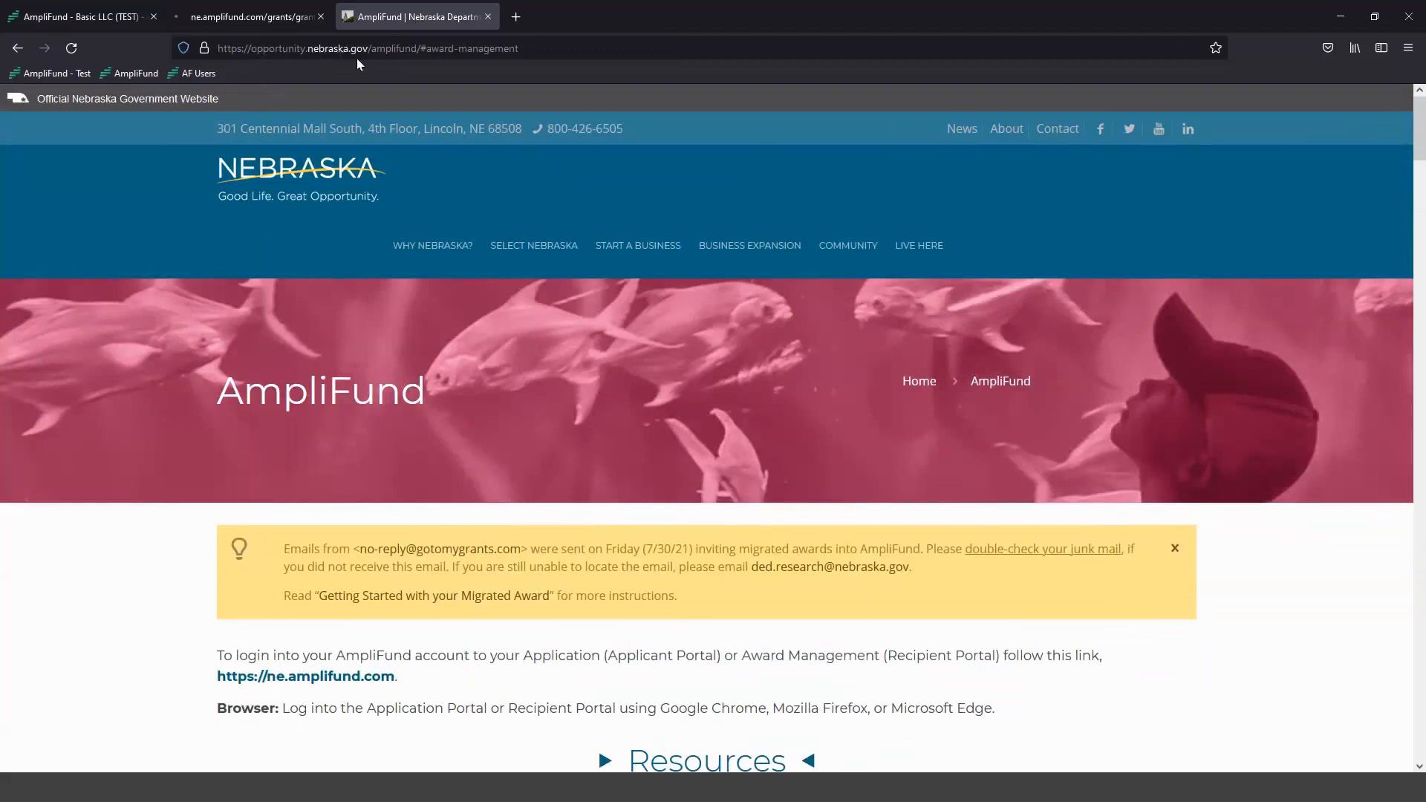
pyautogui.scroll(-1, 221, 417)
pyautogui.scroll(-10, 220, 417)
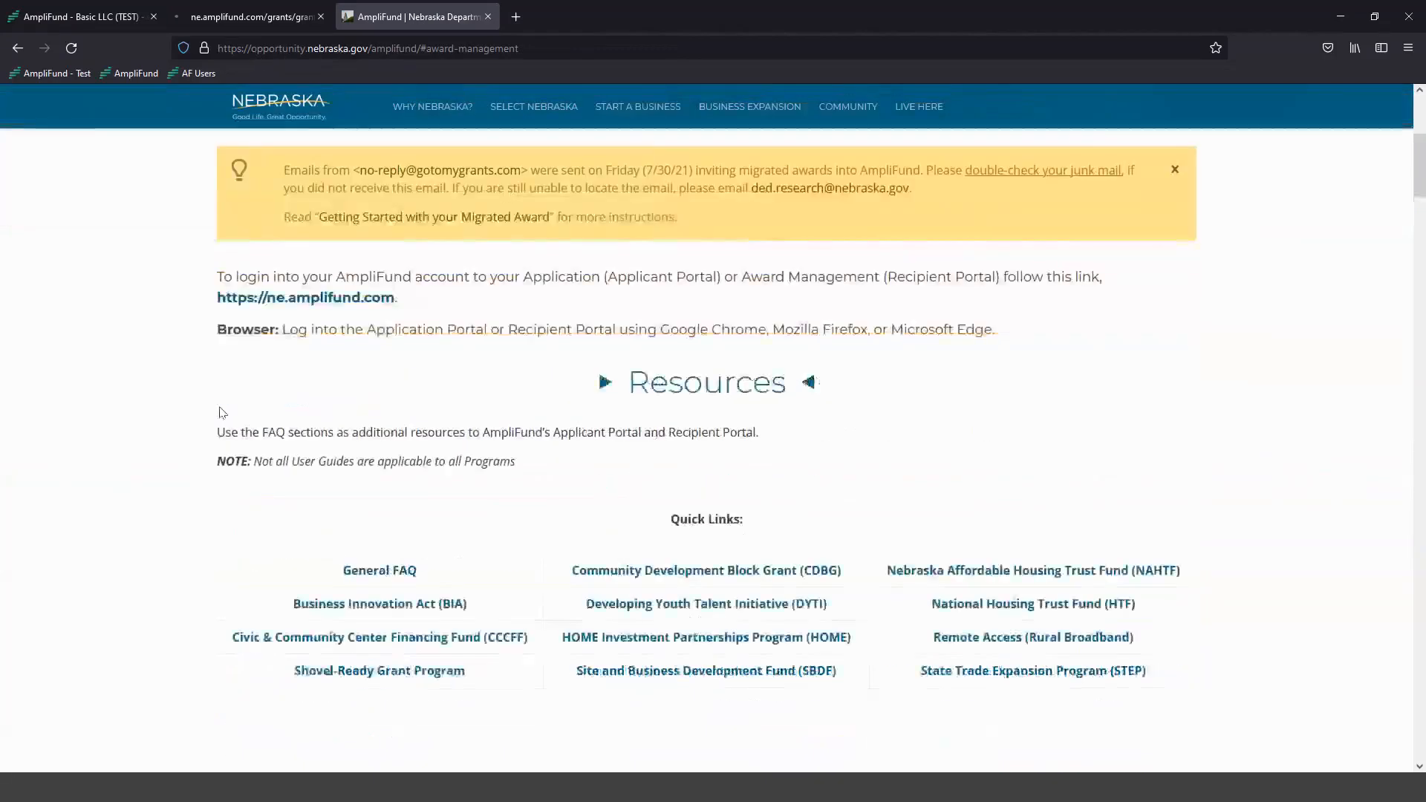
pyautogui.scroll(-3, 611, 416)
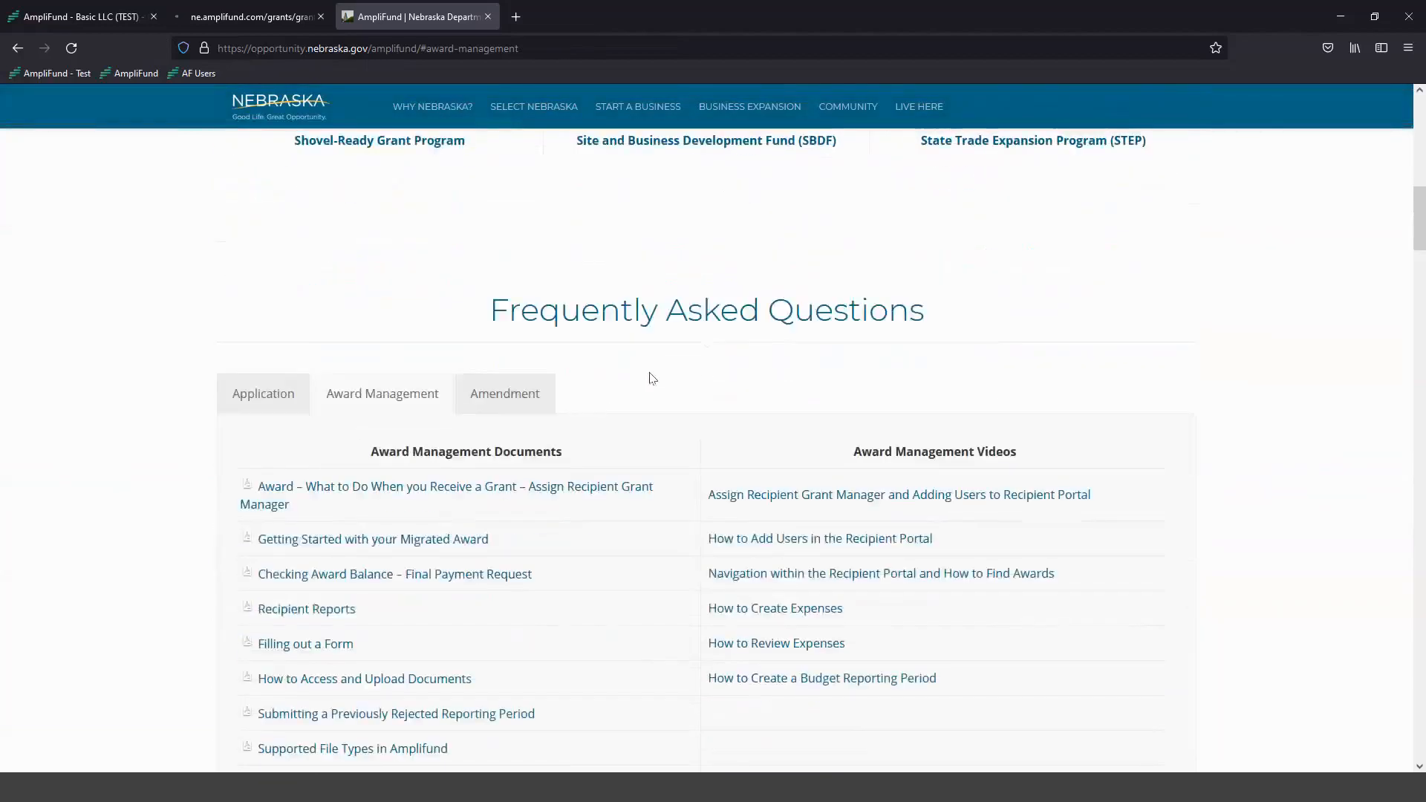
pyautogui.scroll(-2, 513, 321)
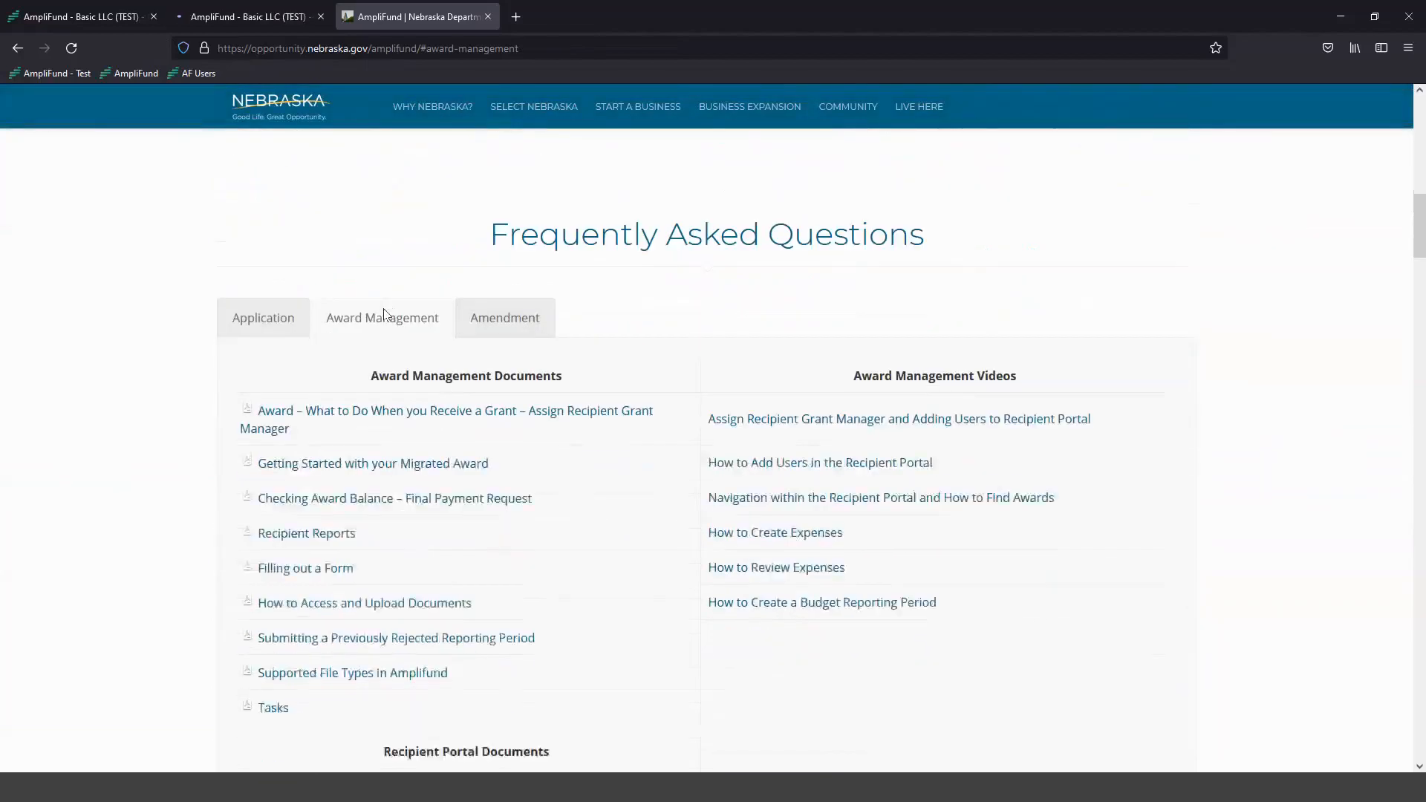
pyautogui.scroll(-2, 406, 318)
pyautogui.scroll(1, 380, 276)
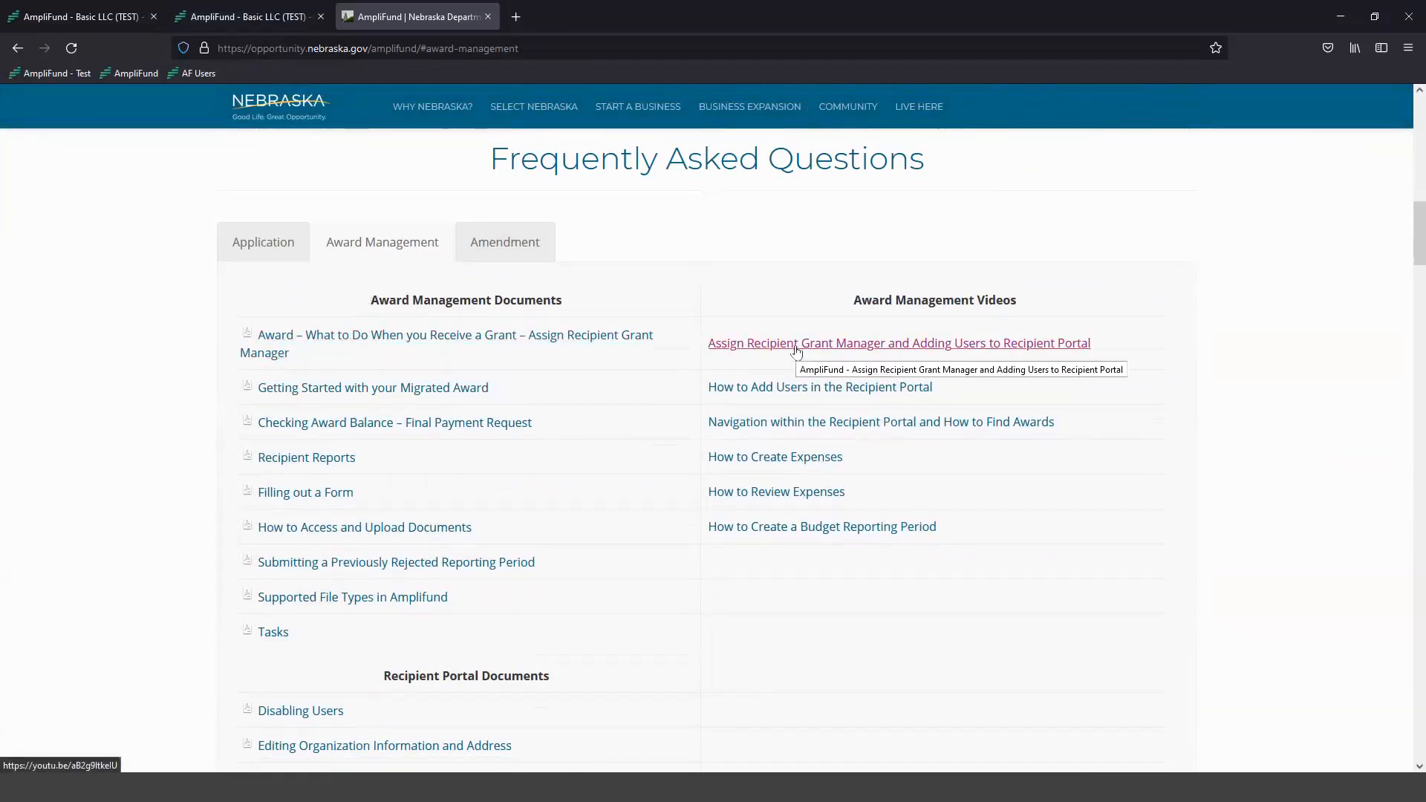
# - Switch to the STEP Demo award details and review the award status amounts and the award information section
pyautogui.click(264, 19)
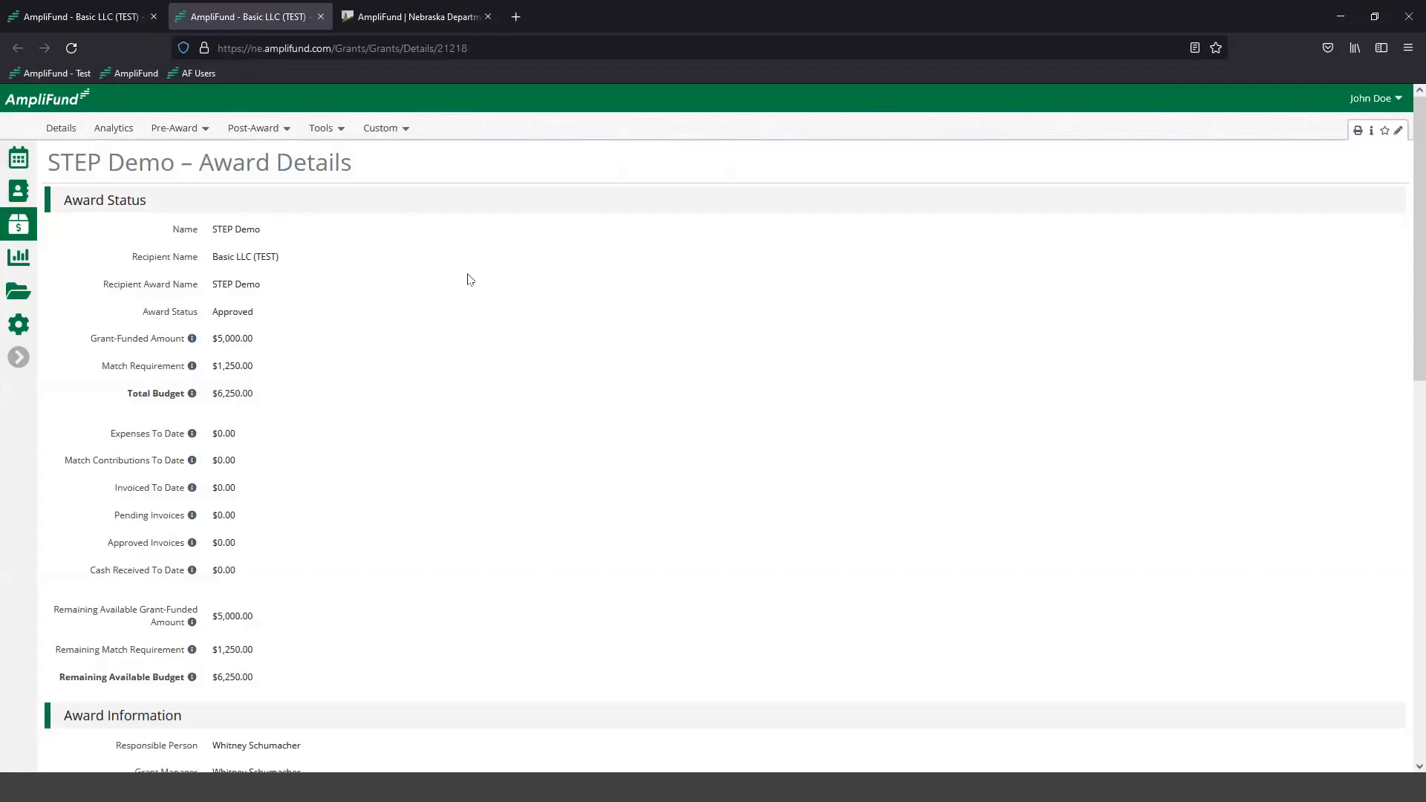
pyautogui.scroll(-2, 392, 471)
pyautogui.scroll(2, 520, 595)
pyautogui.scroll(-2, 148, 635)
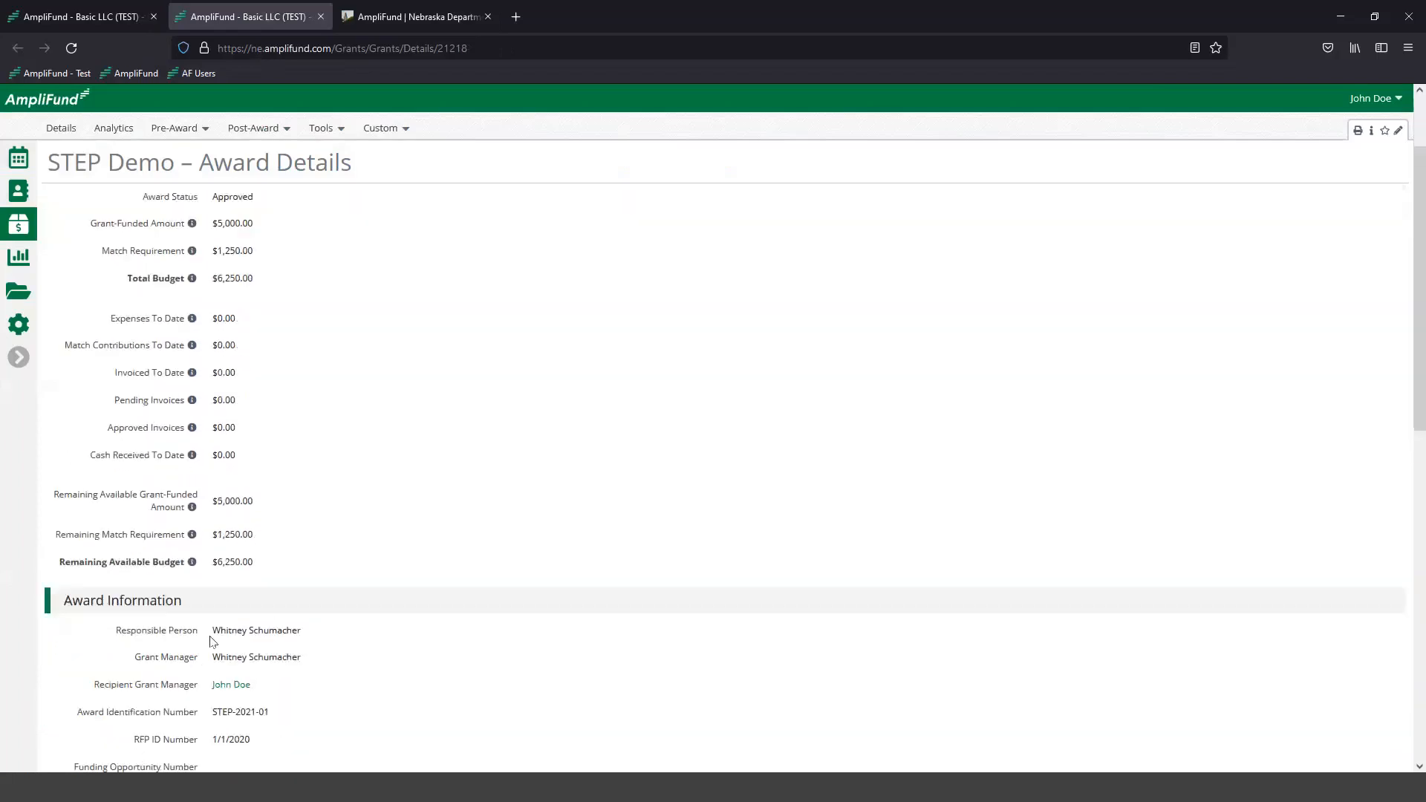
pyautogui.moveTo(96, 648); pyautogui.dragTo(198, 649)
pyautogui.click(384, 551)
pyautogui.scroll(2, 386, 551)
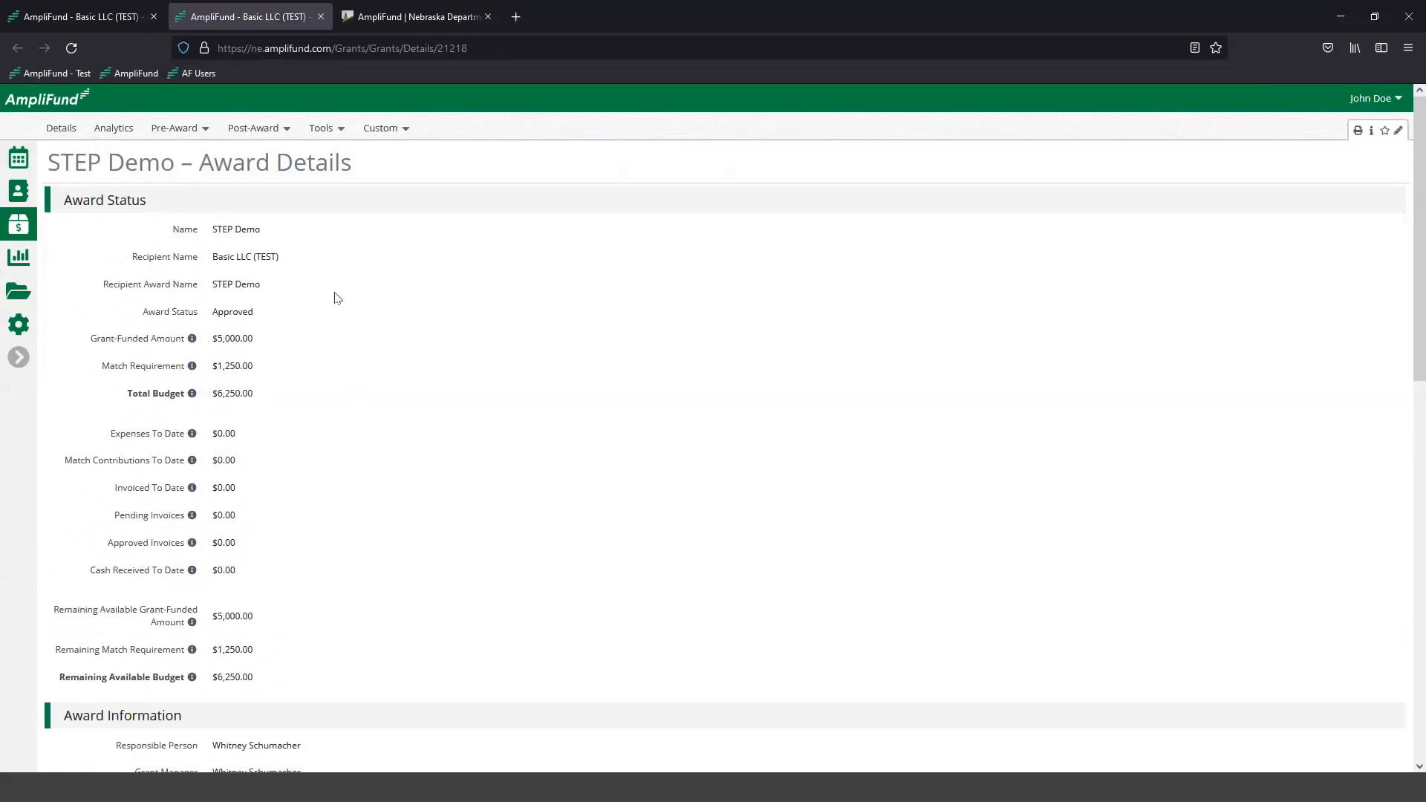
# - Open the STEP Demo award's post-award budget in a new browser tab and switch to it
pyautogui.click(281, 128)
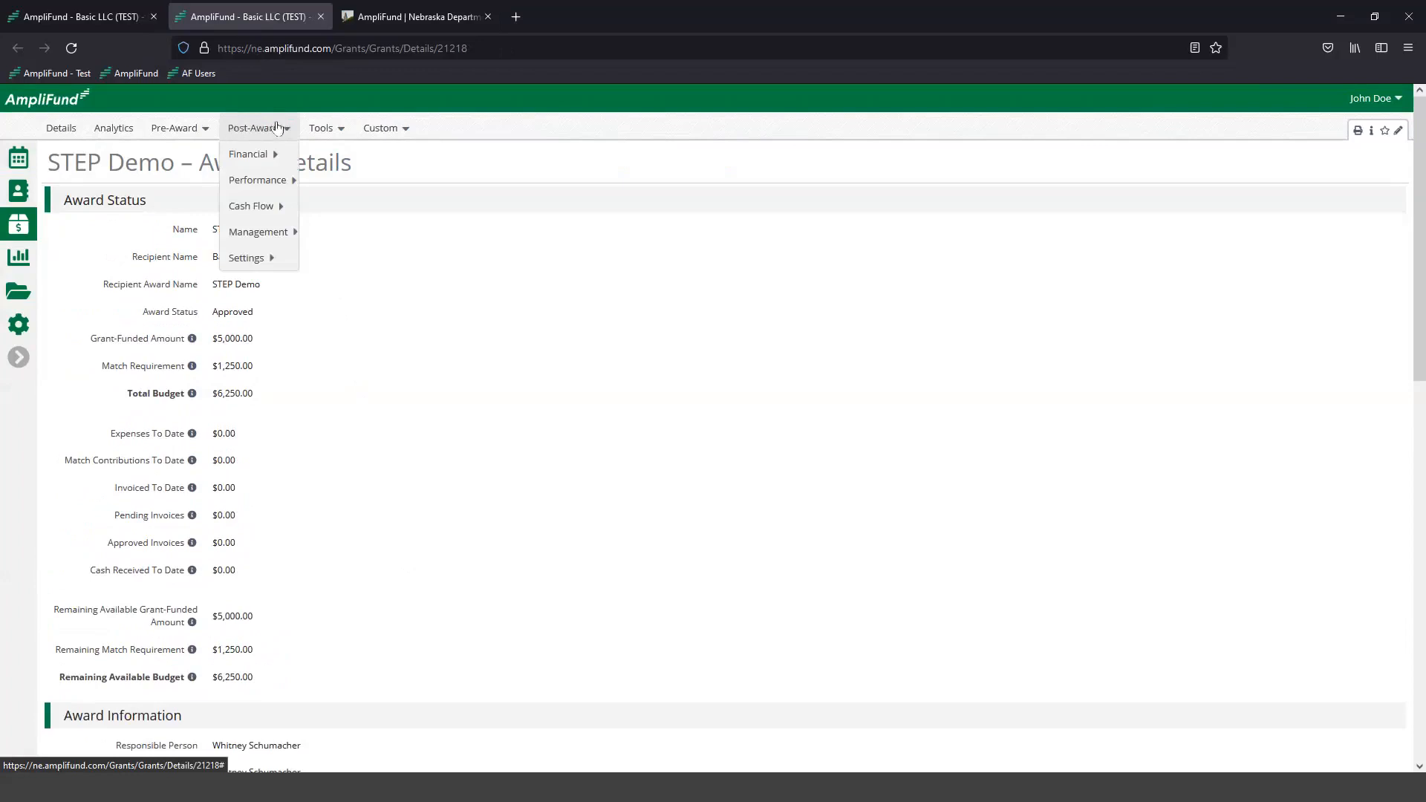
pyautogui.moveTo(263, 154)
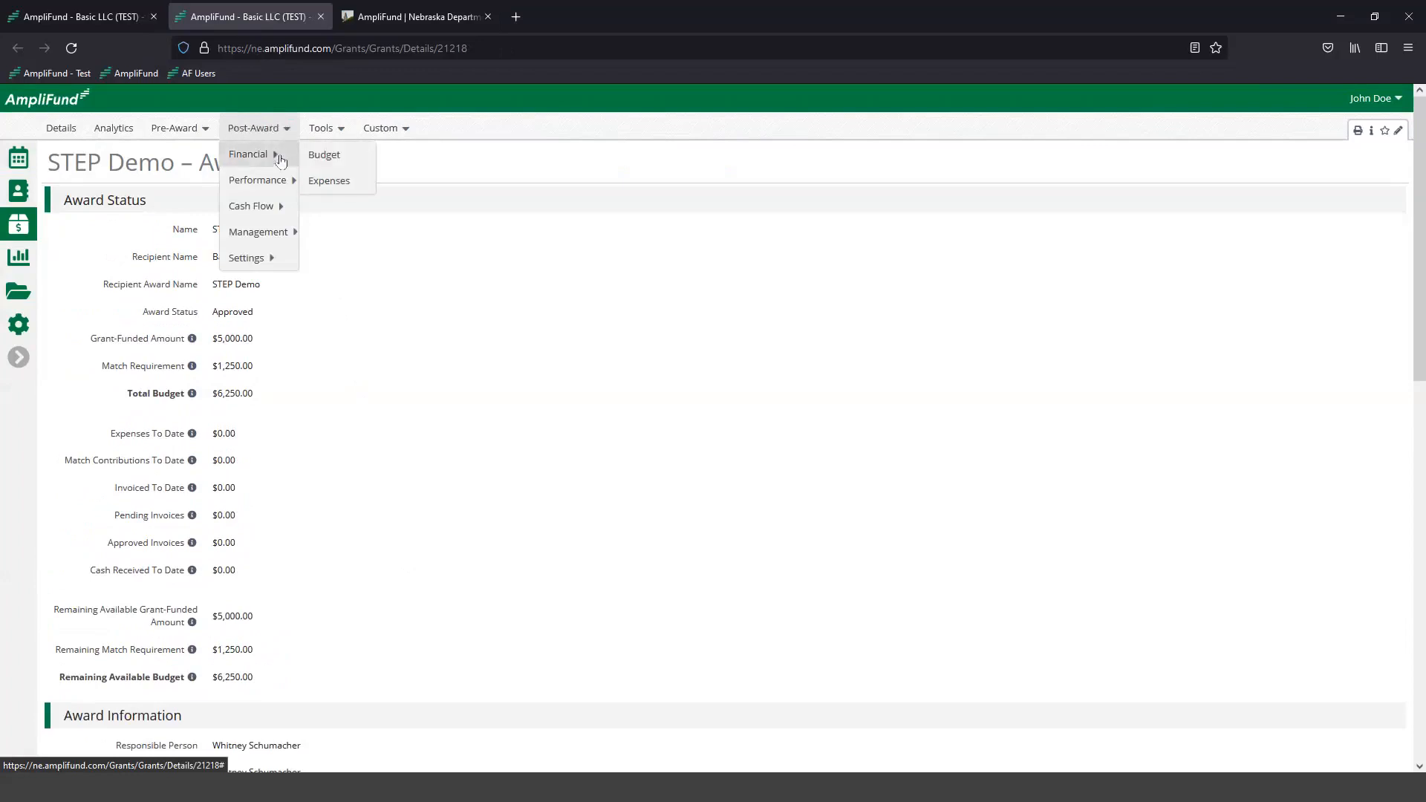
pyautogui.rightClick(324, 156)
pyautogui.click(352, 171)
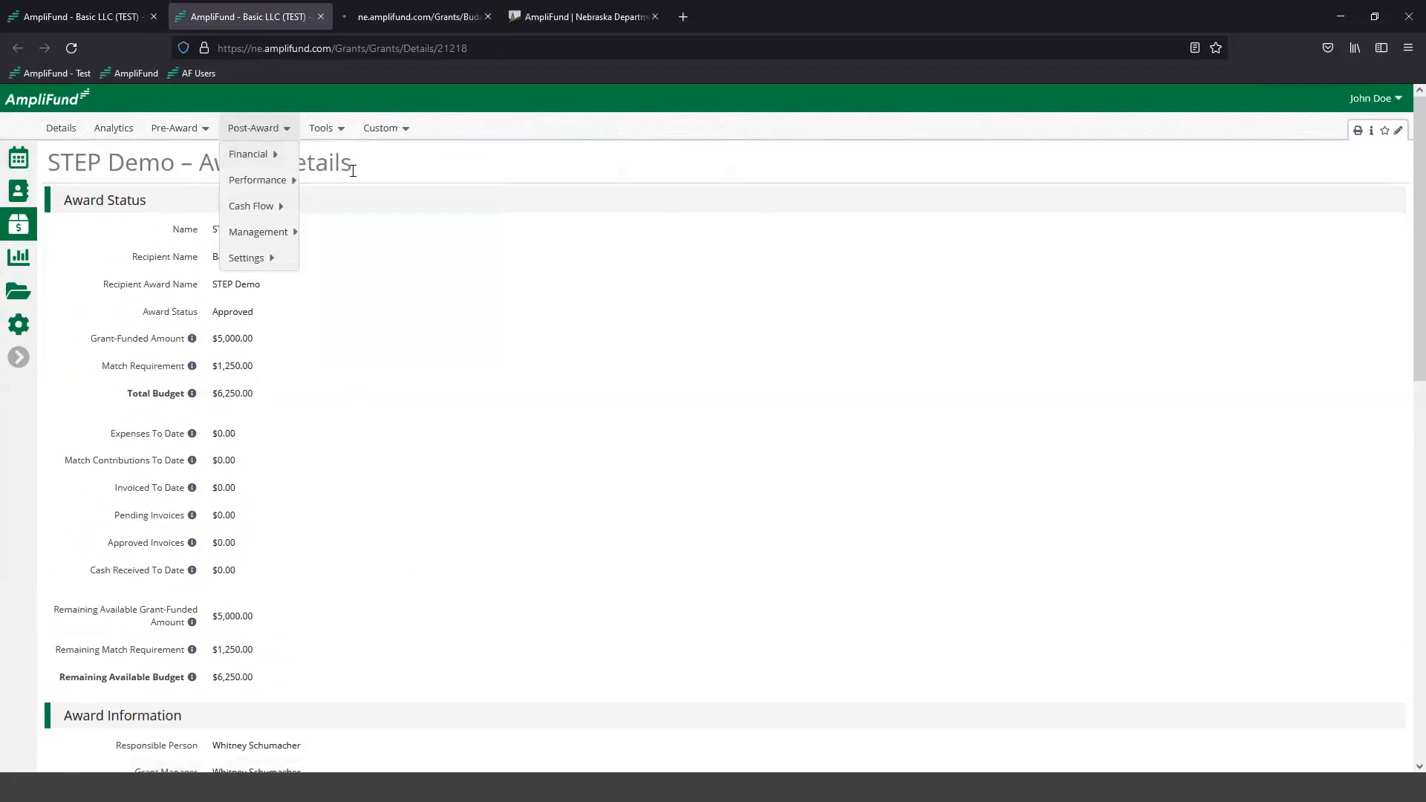
pyautogui.click(396, 18)
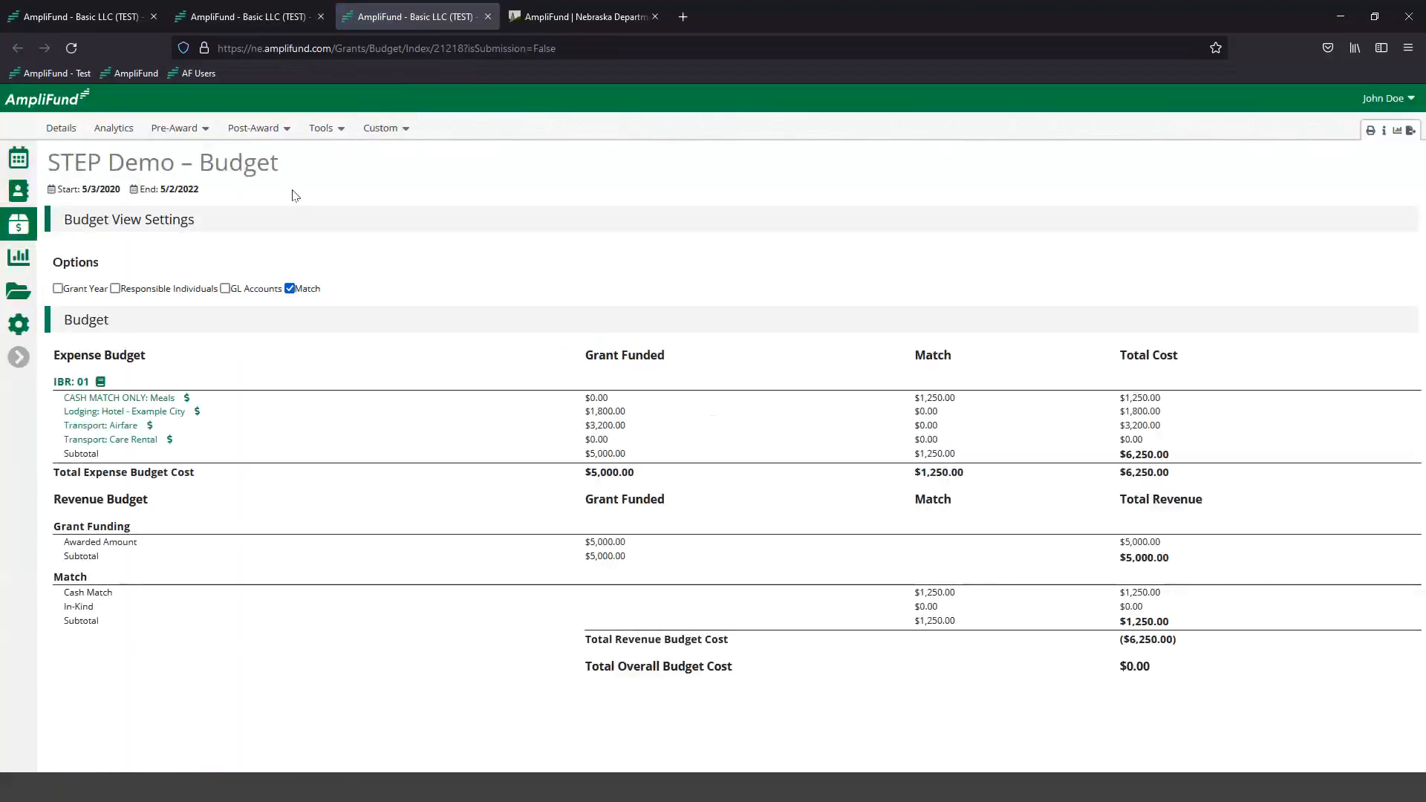
# - Hide and show the budget's Match column again, and examine the grant-funded and match totals of the expense budget
pyautogui.click(290, 289)
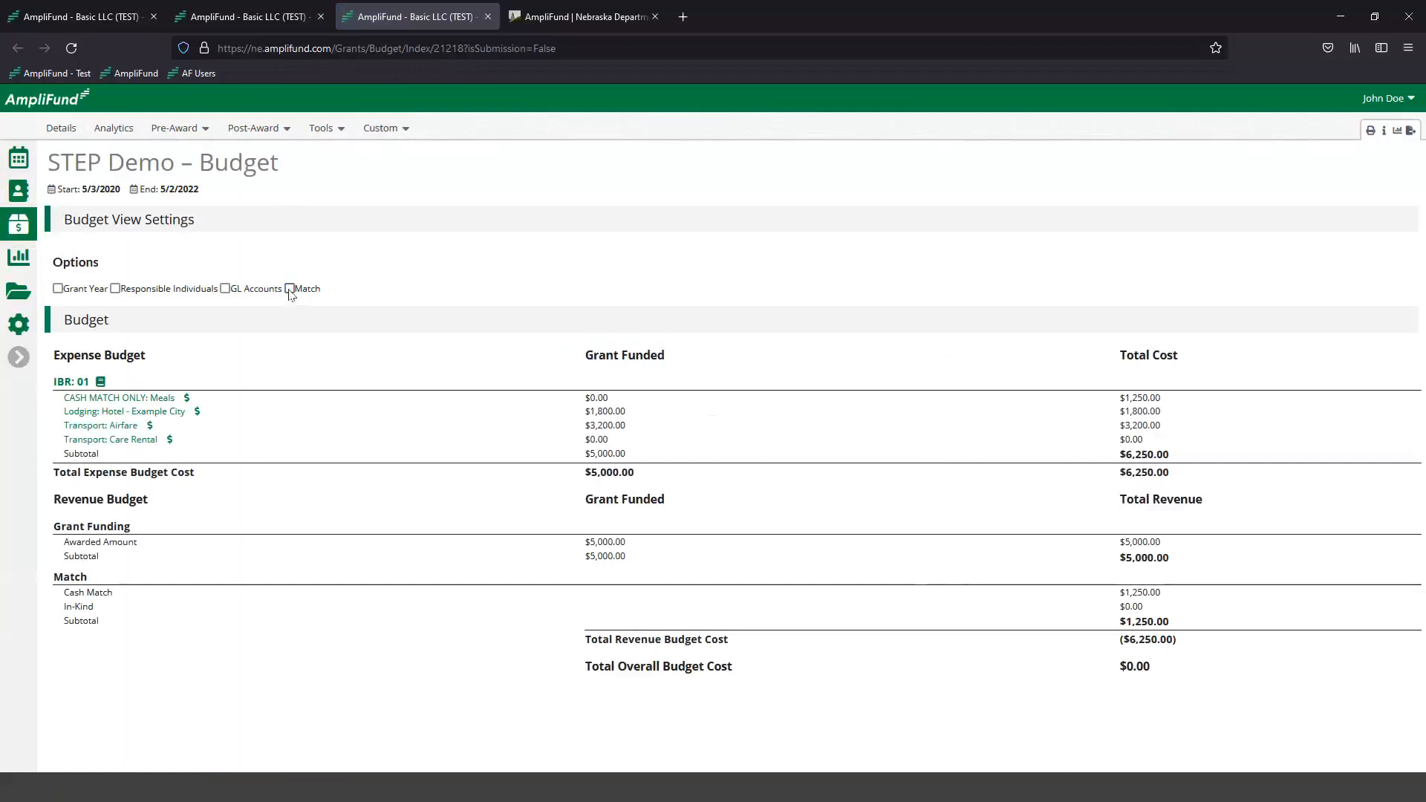
pyautogui.click(289, 289)
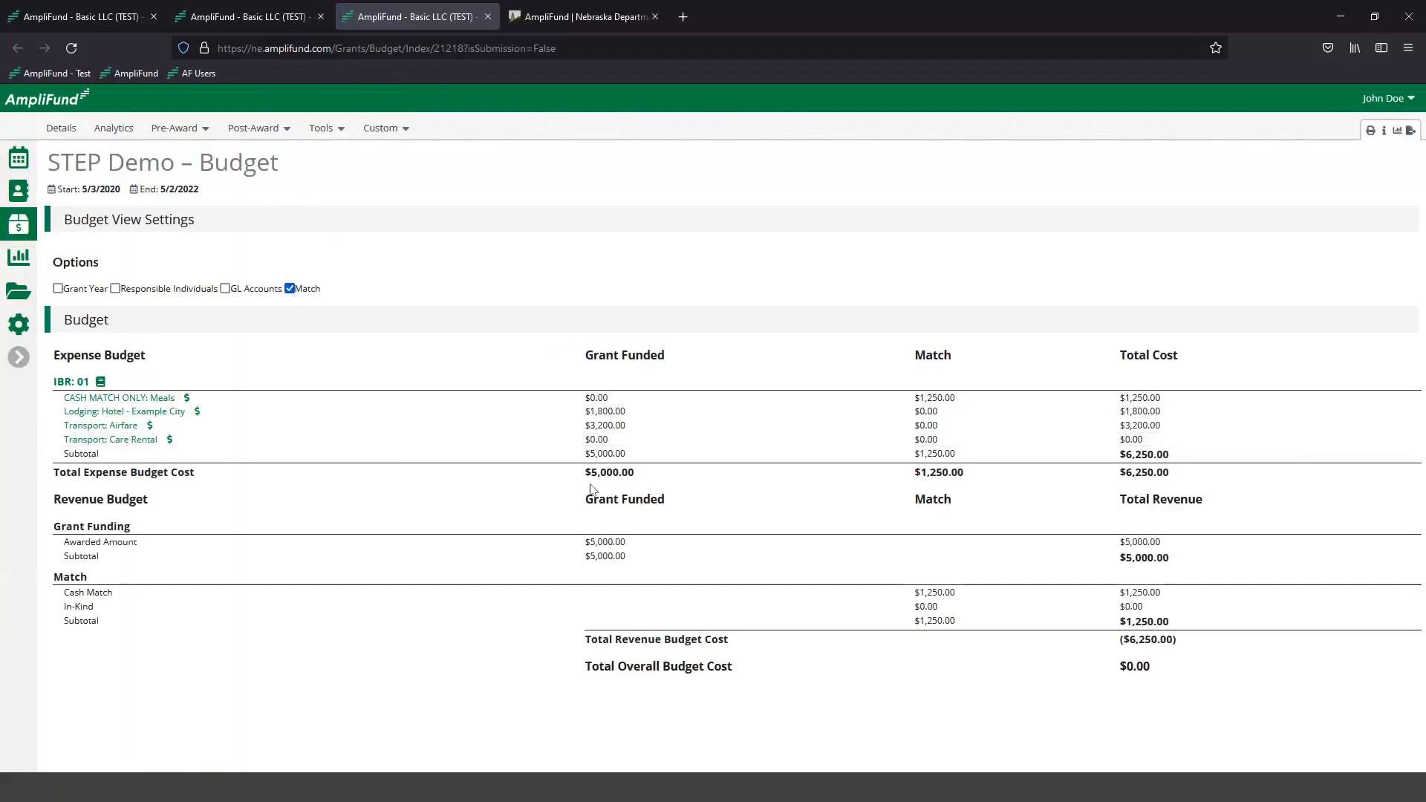
pyautogui.moveTo(645, 477); pyautogui.dragTo(584, 482)
pyautogui.click(965, 475)
pyautogui.doubleClick(919, 480)
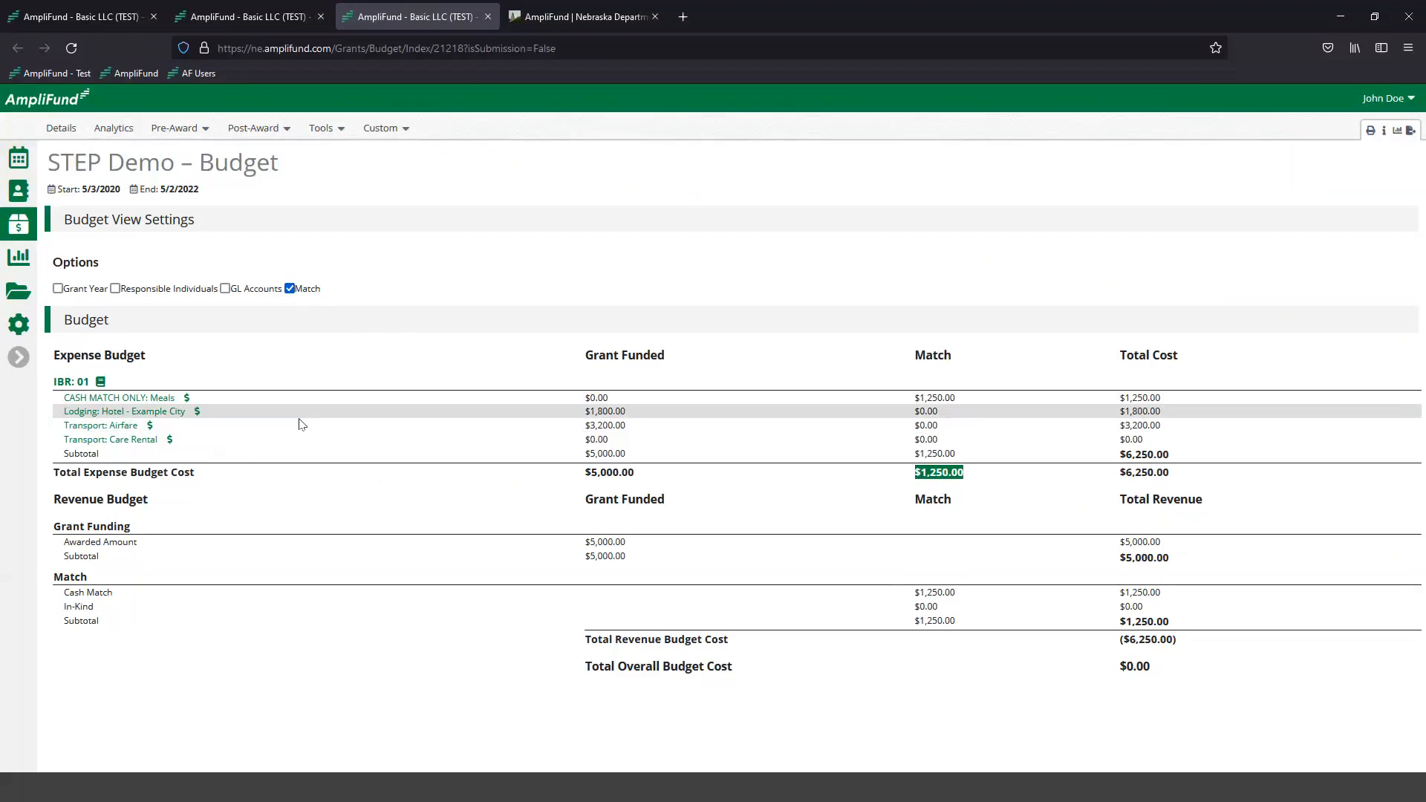
pyautogui.click(680, 487)
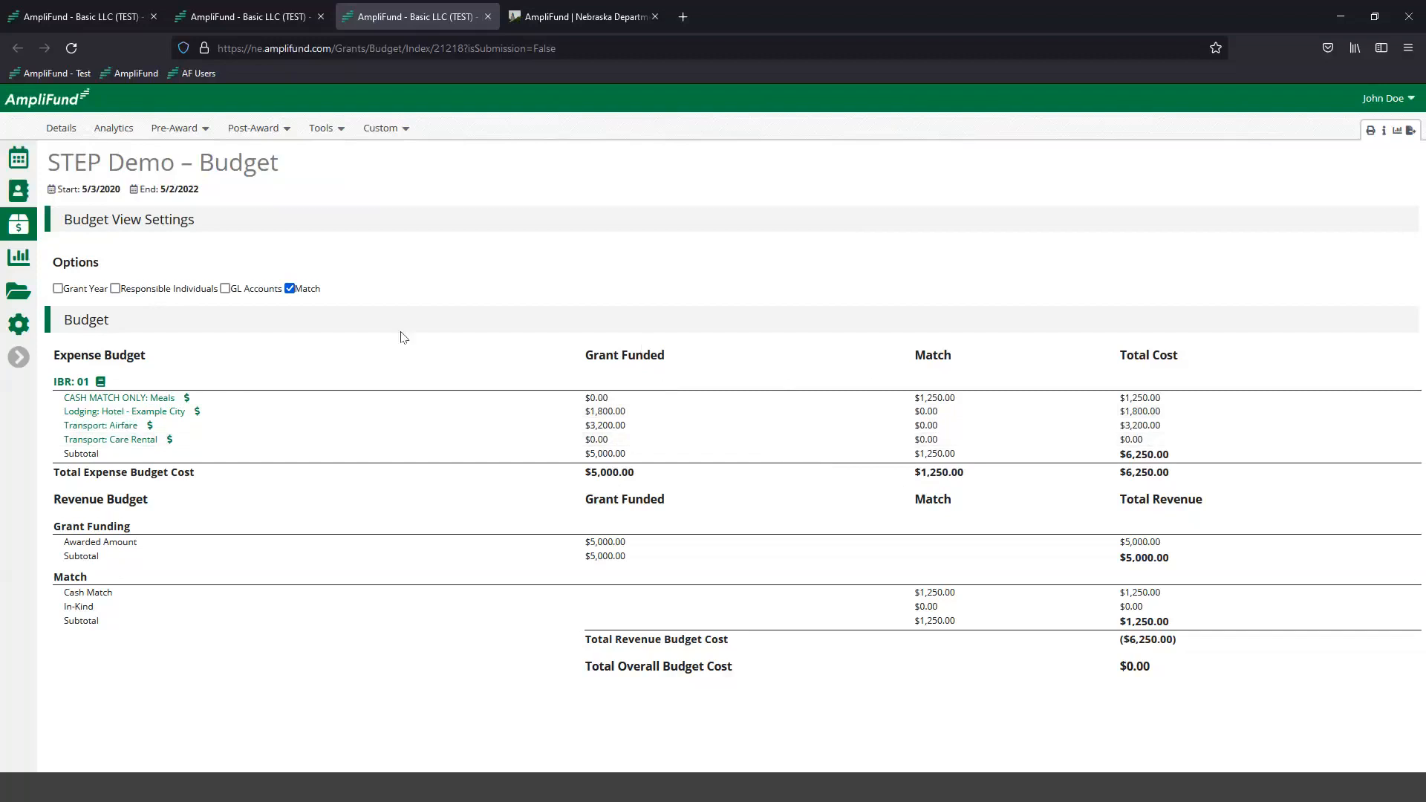
# - Open the STEP Demo award's post-award expenses in a new browser tab and switch to it
pyautogui.click(263, 133)
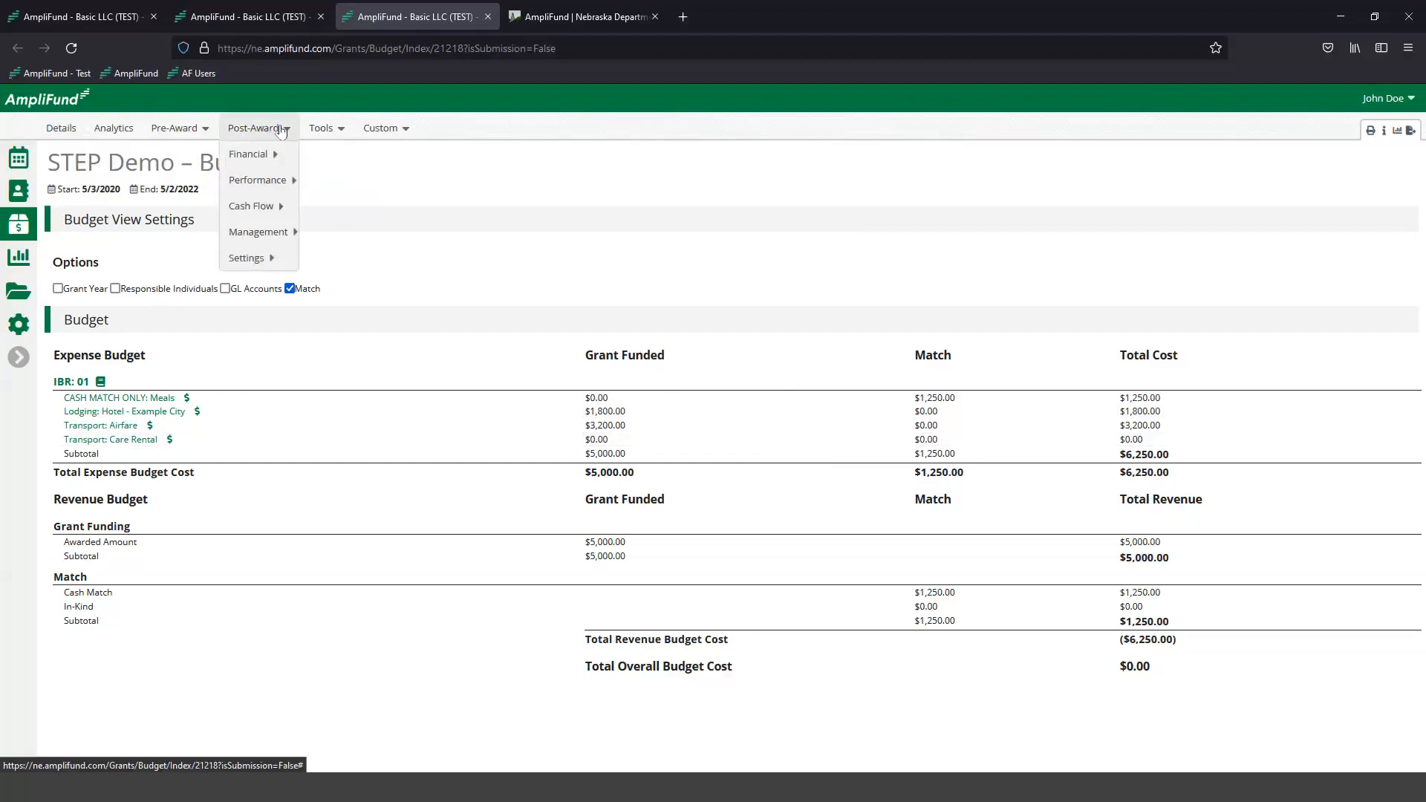
pyautogui.moveTo(271, 156)
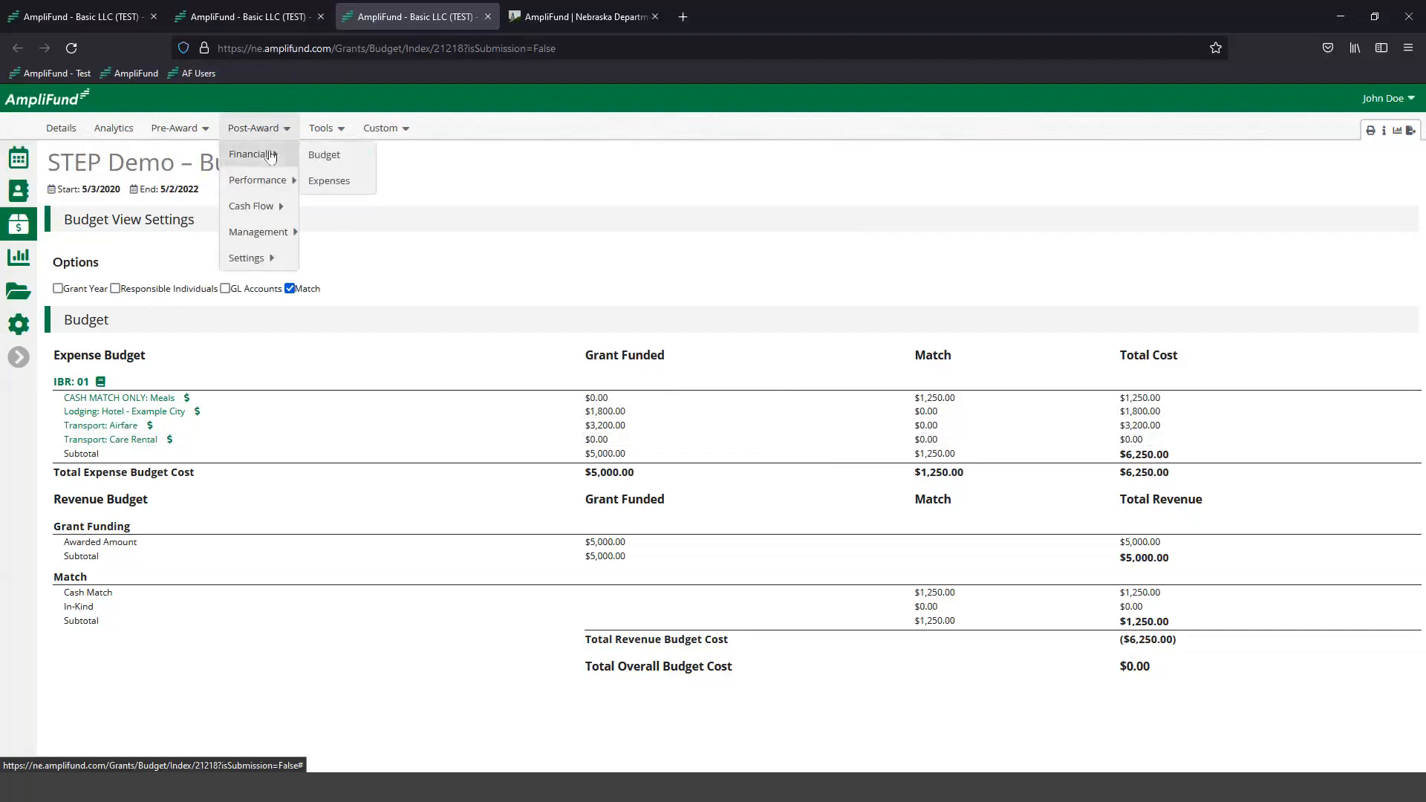
pyautogui.rightClick(327, 182)
pyautogui.click(345, 190)
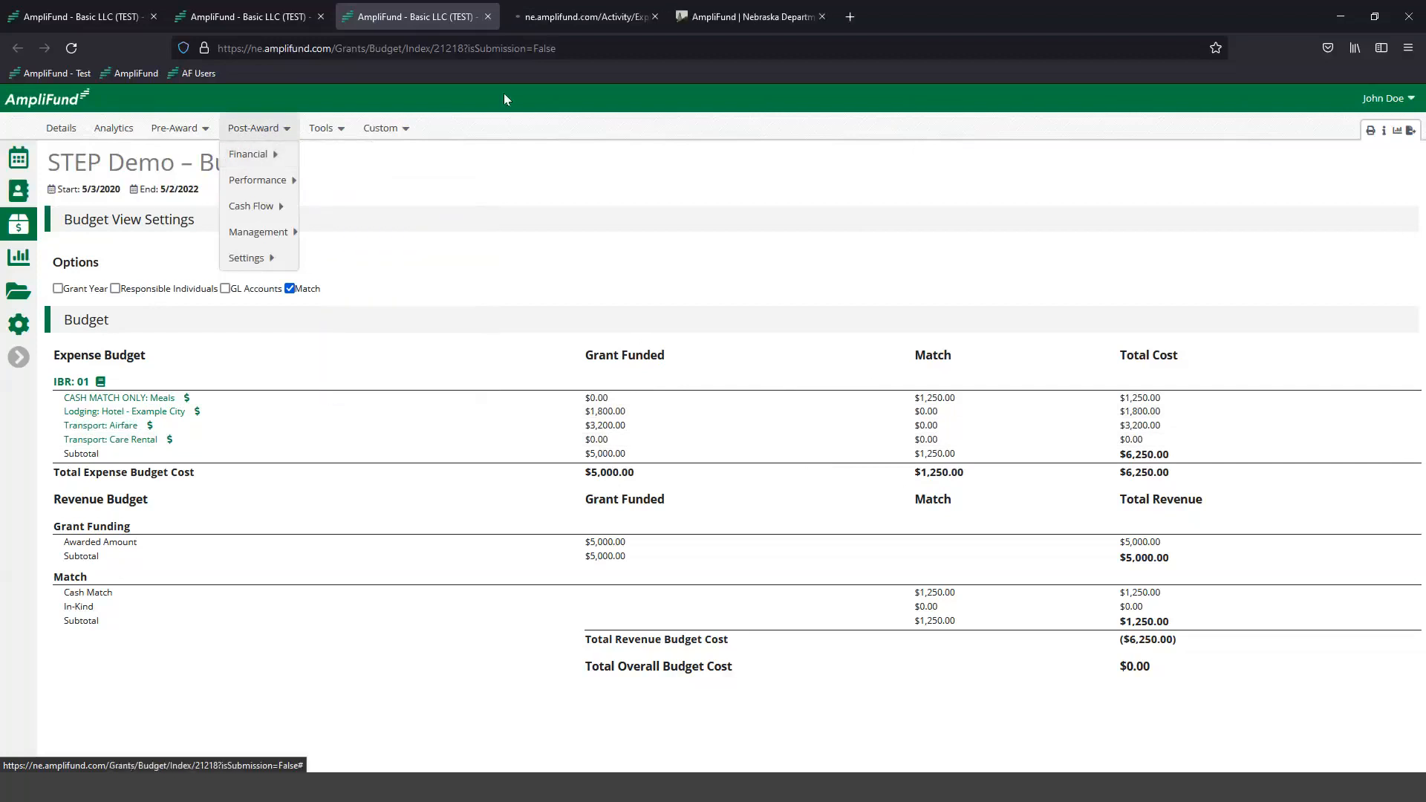
pyautogui.click(544, 21)
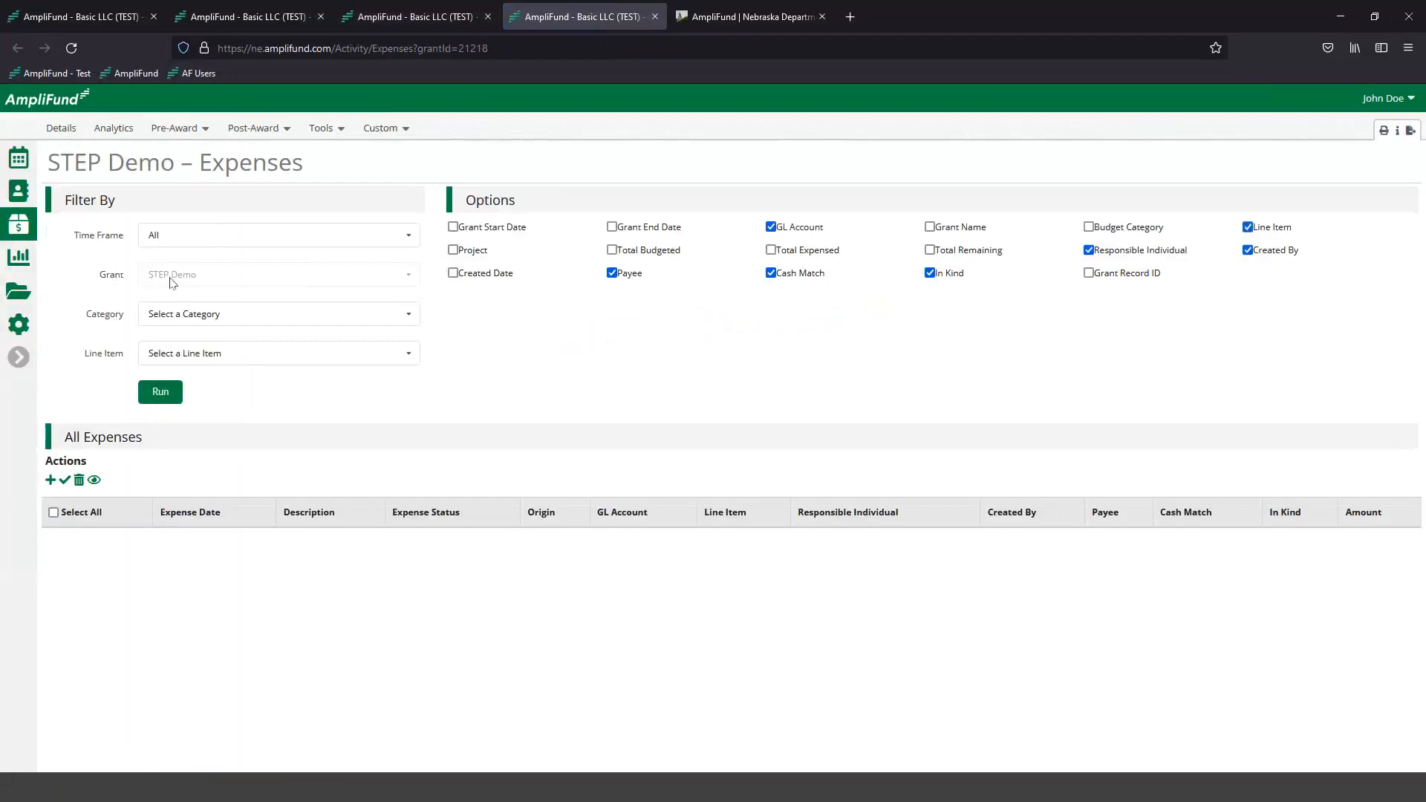
# - Check the expense category filter's choices against the category heading in the budget, and return to the expenses page
pyautogui.click(219, 315)
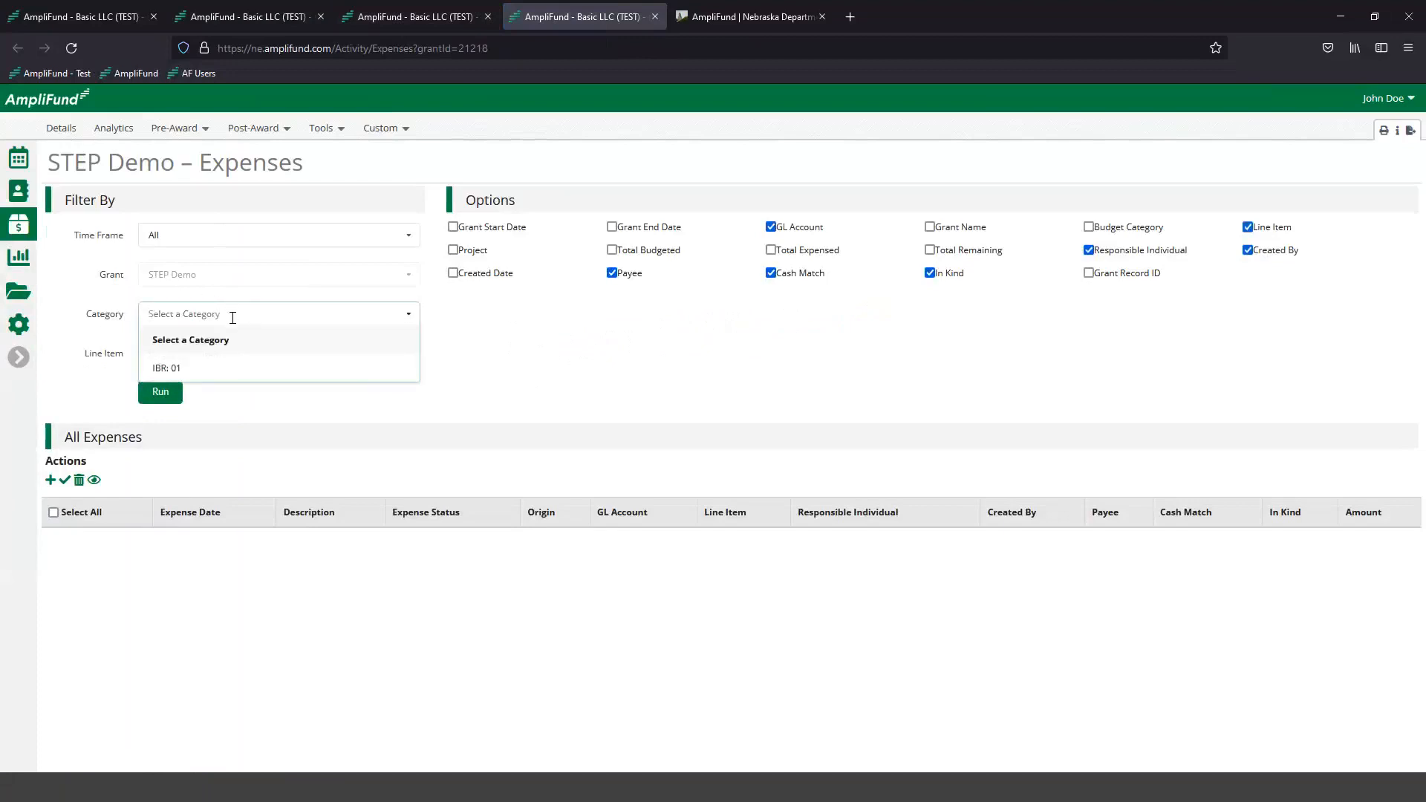
pyautogui.click(359, 335)
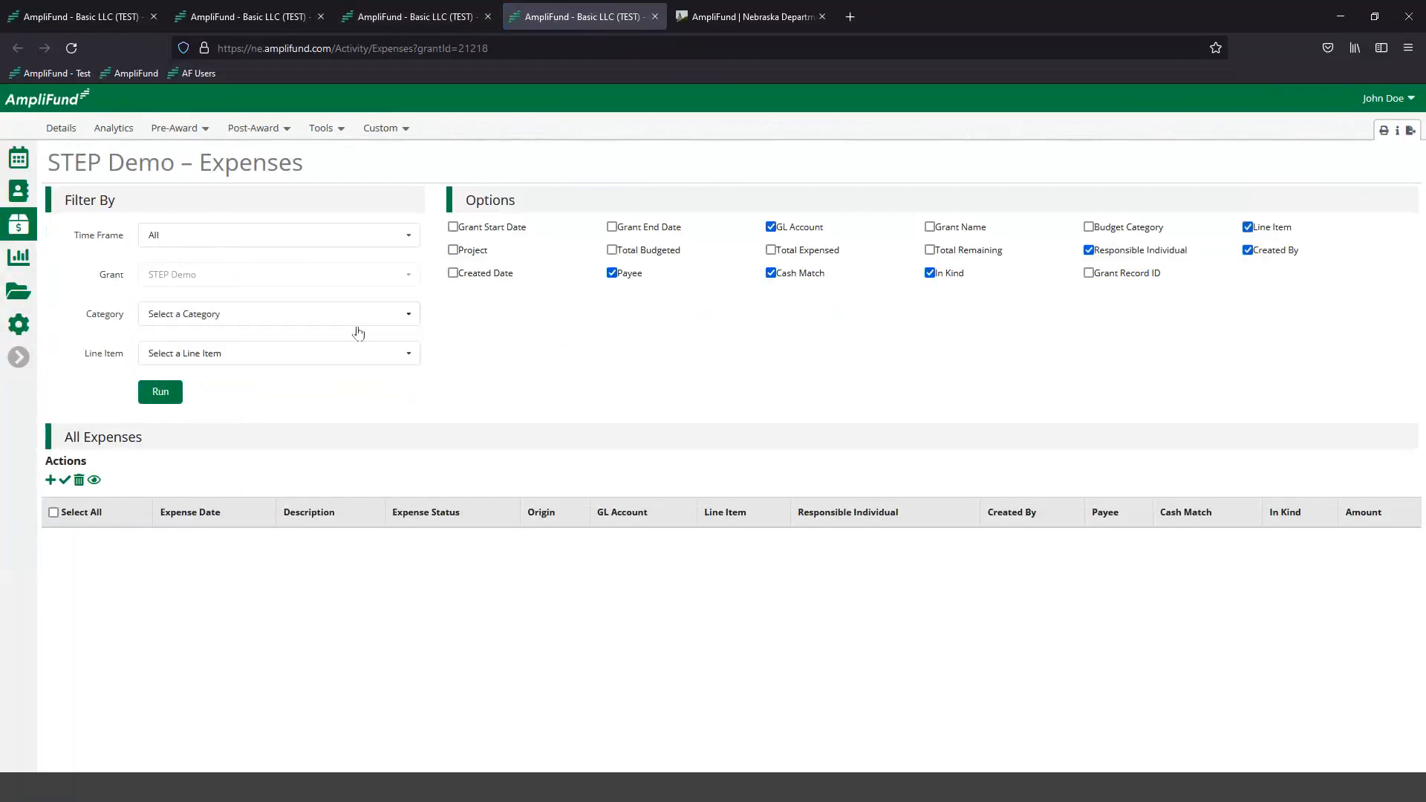
pyautogui.click(405, 21)
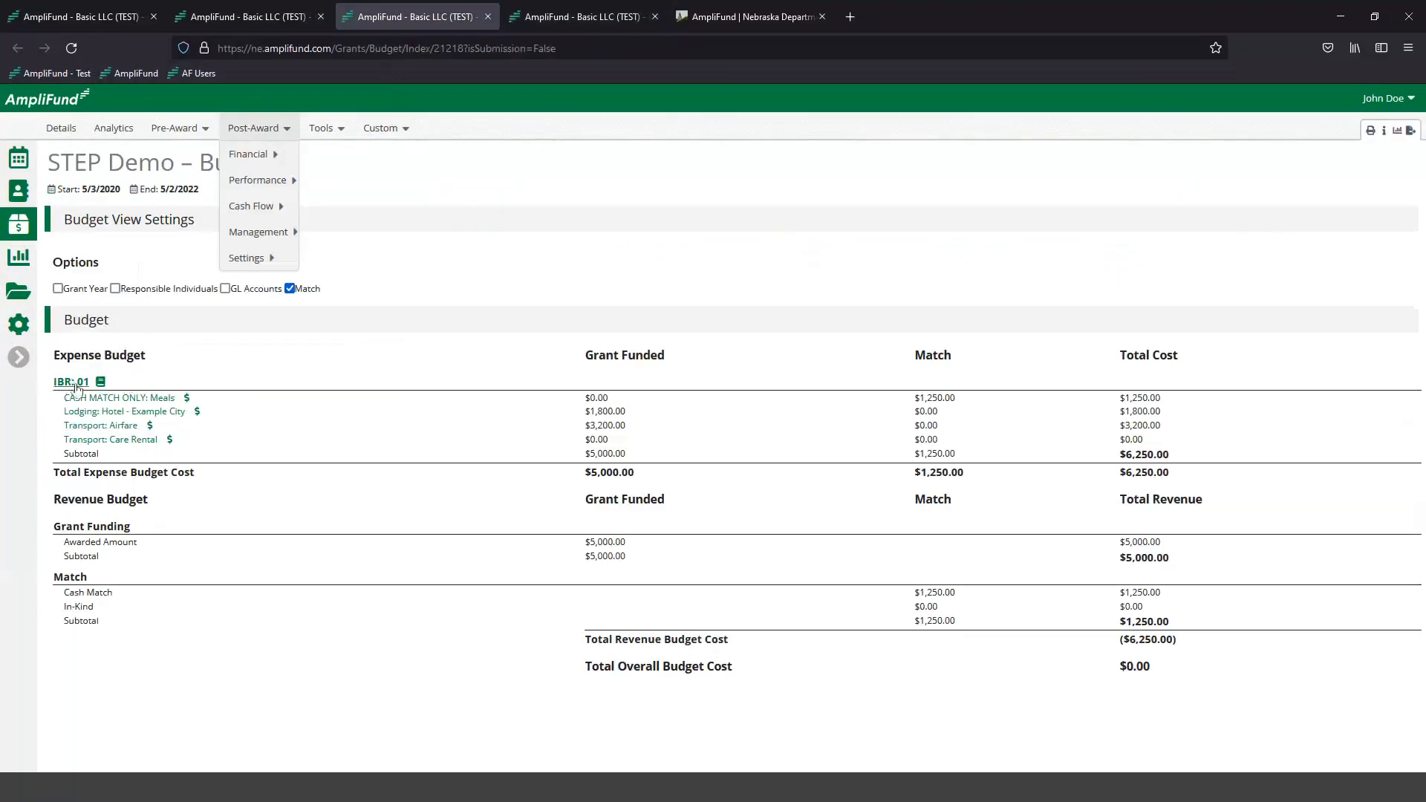
pyautogui.click(564, 21)
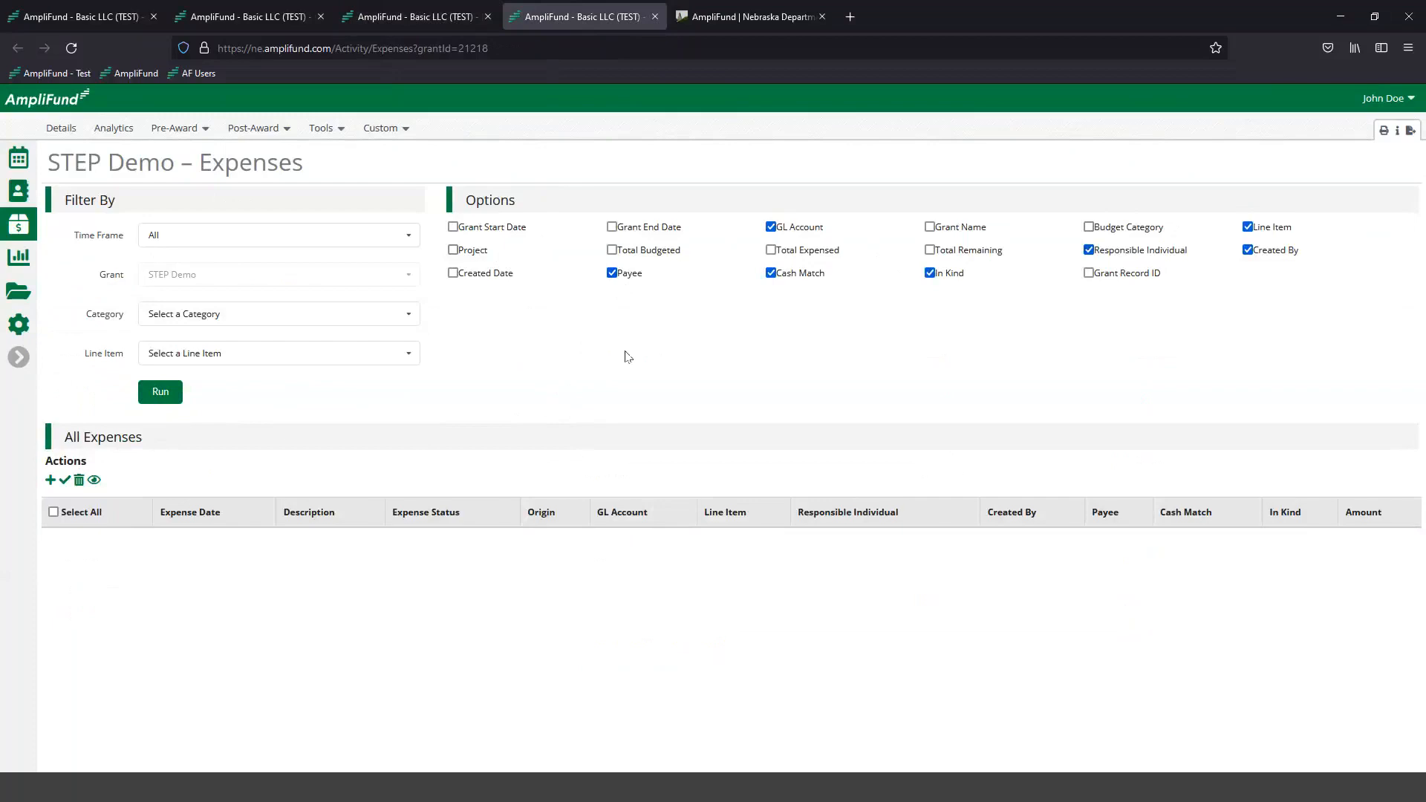
# - Hide the Payee, GL Account, In Kind, Responsible Individual and Created By columns in the expense list and show Budget Category
pyautogui.click(614, 275)
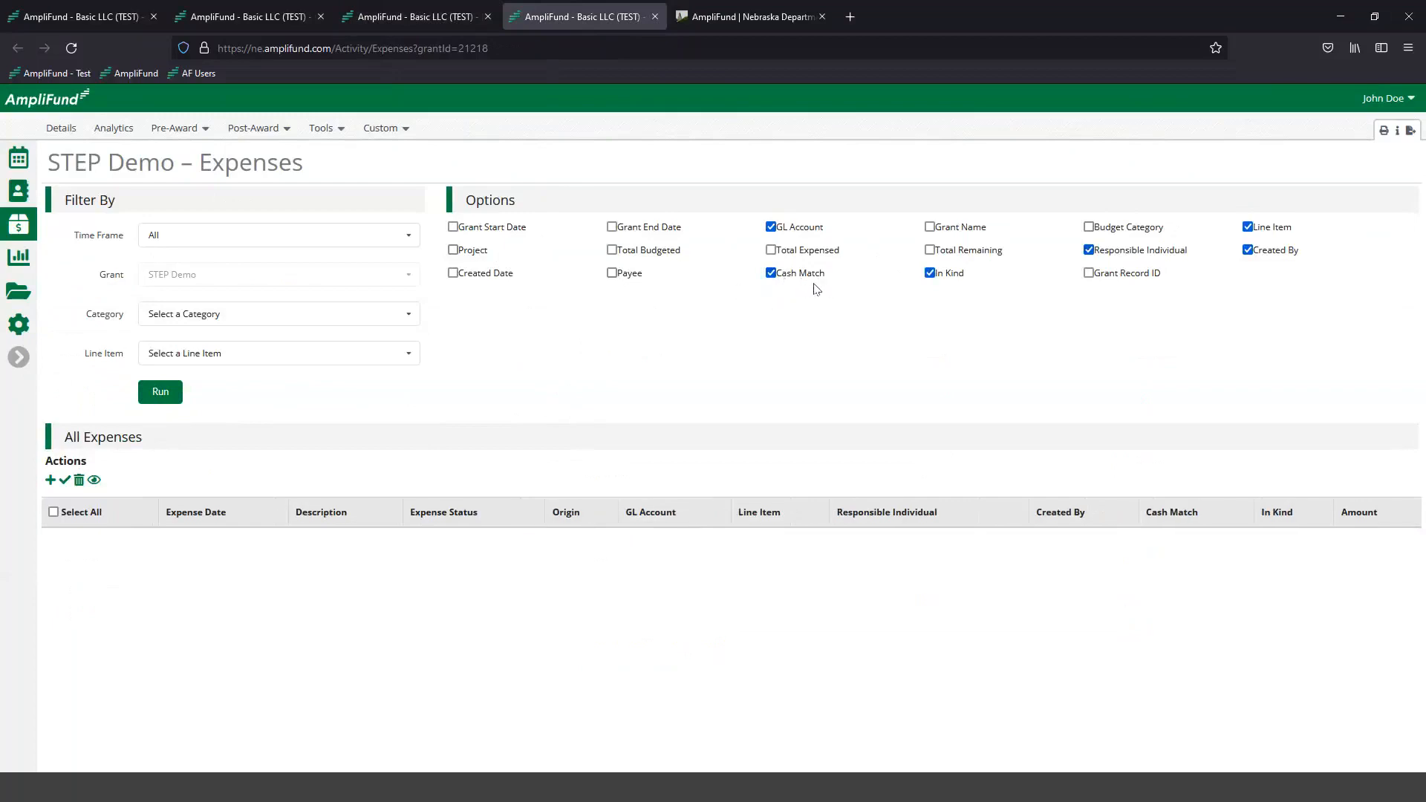
pyautogui.click(772, 228)
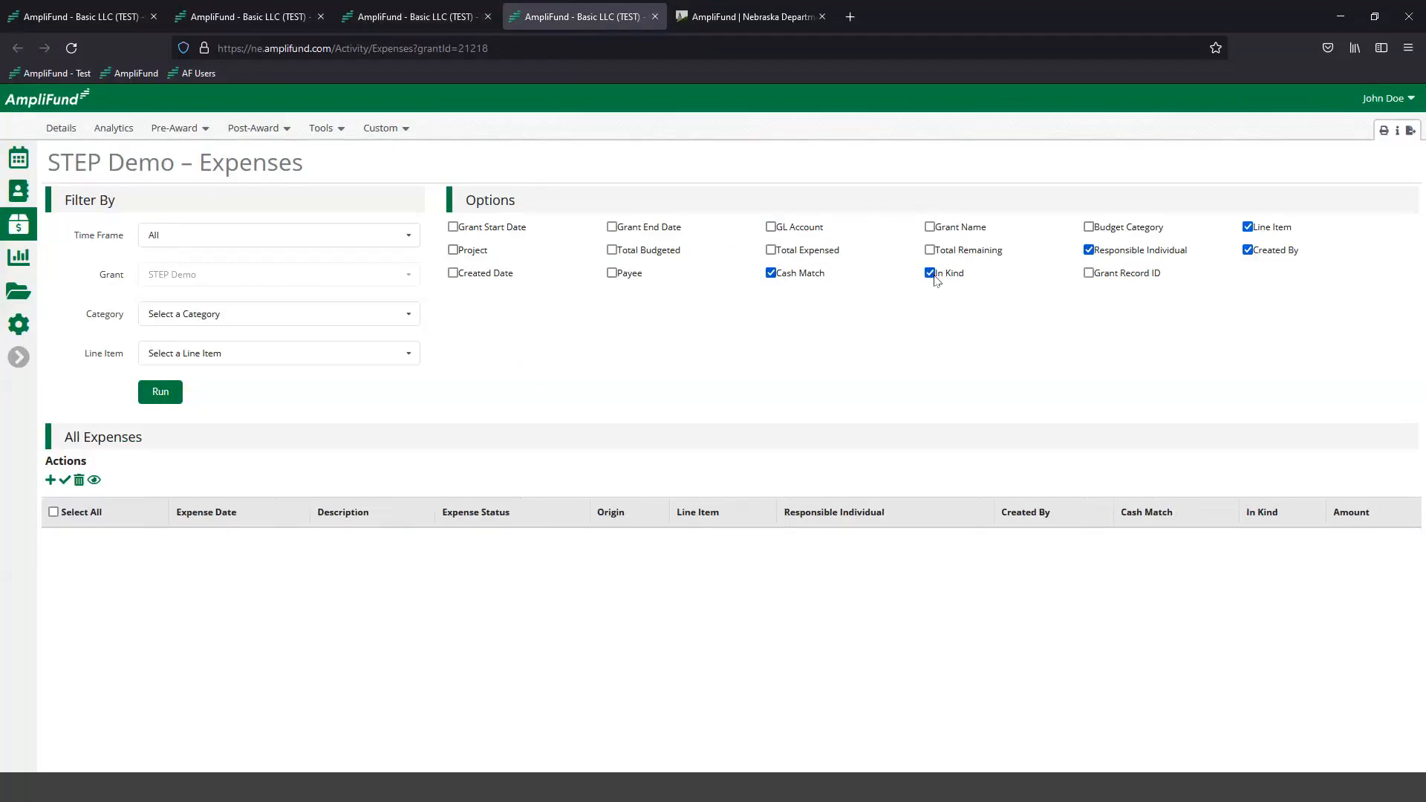
pyautogui.click(931, 275)
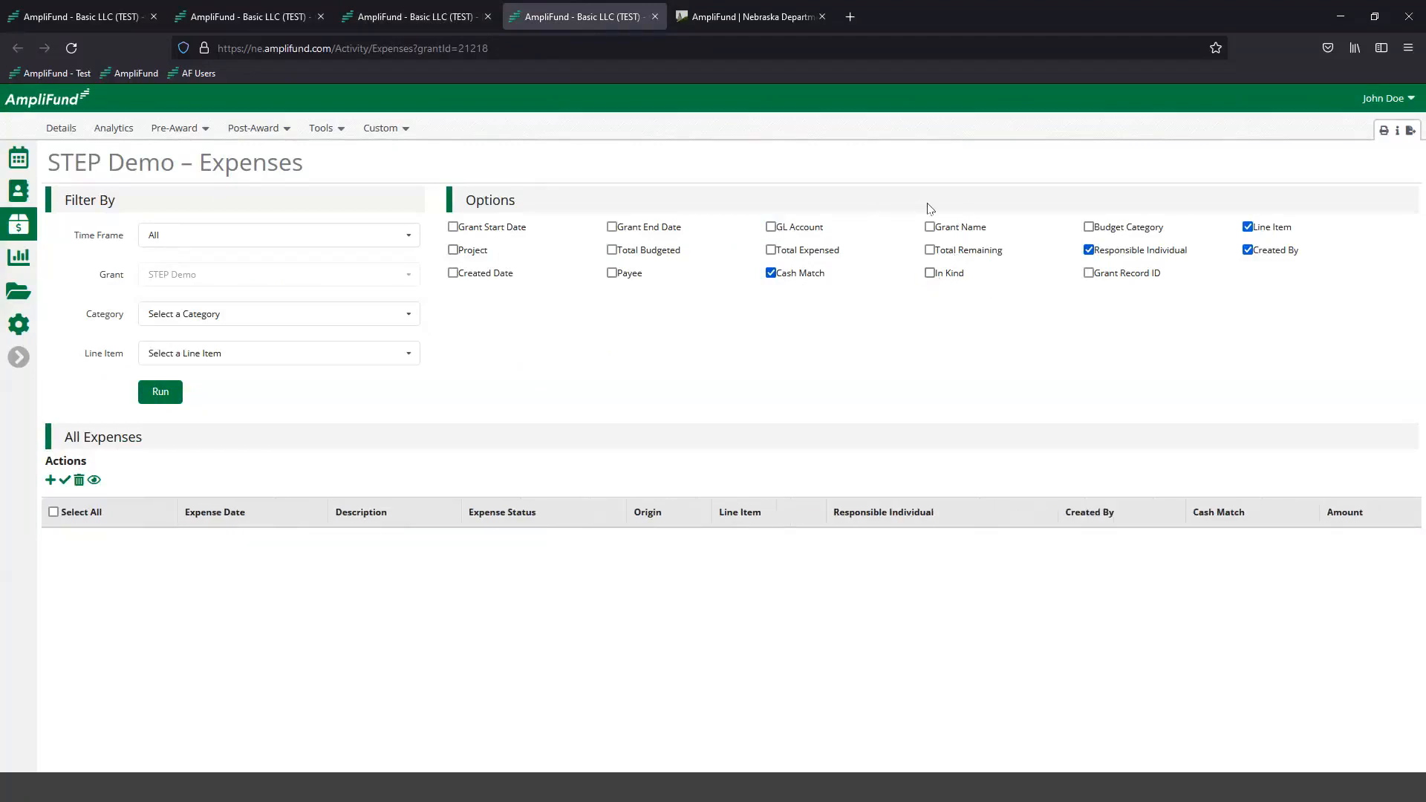
pyautogui.click(1089, 251)
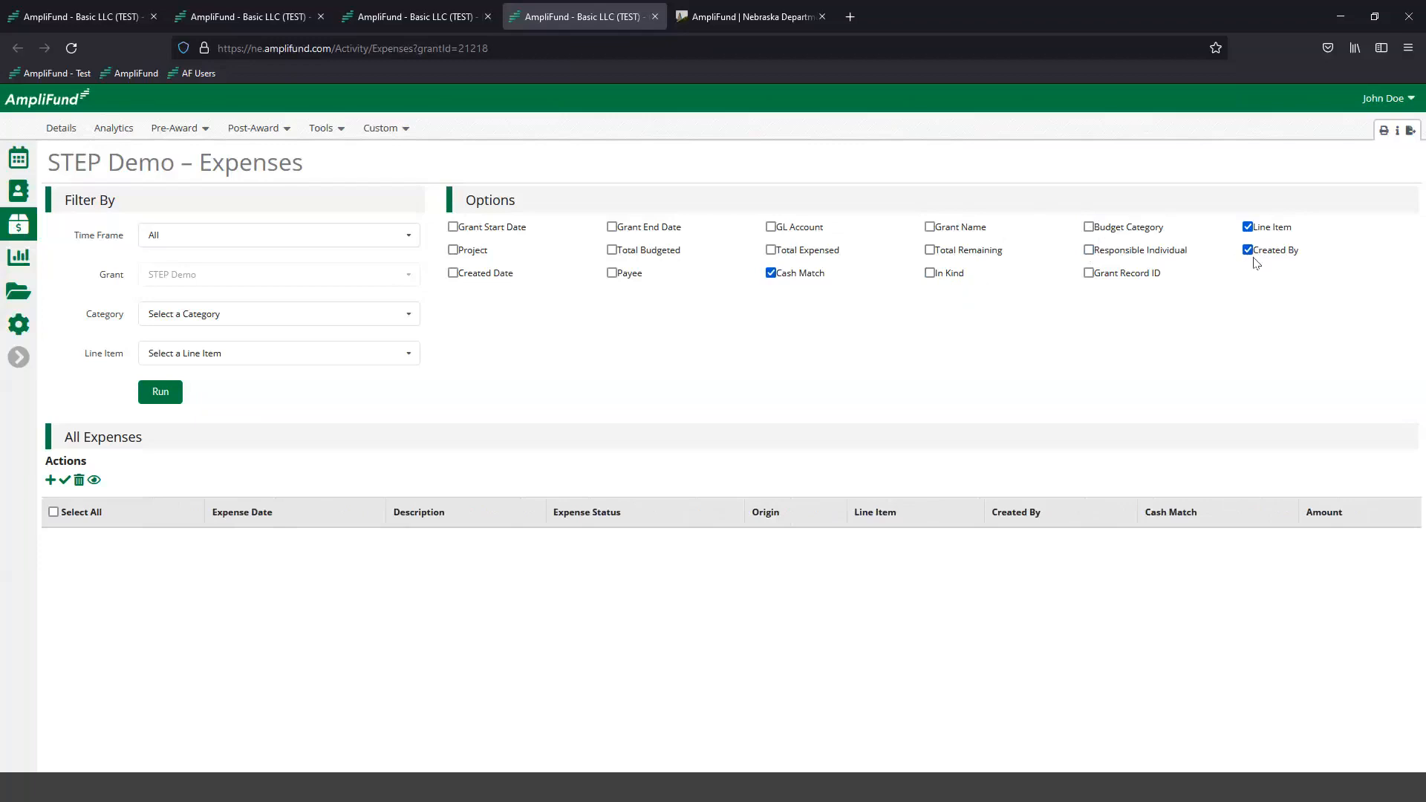
pyautogui.click(1249, 250)
pyautogui.click(1089, 227)
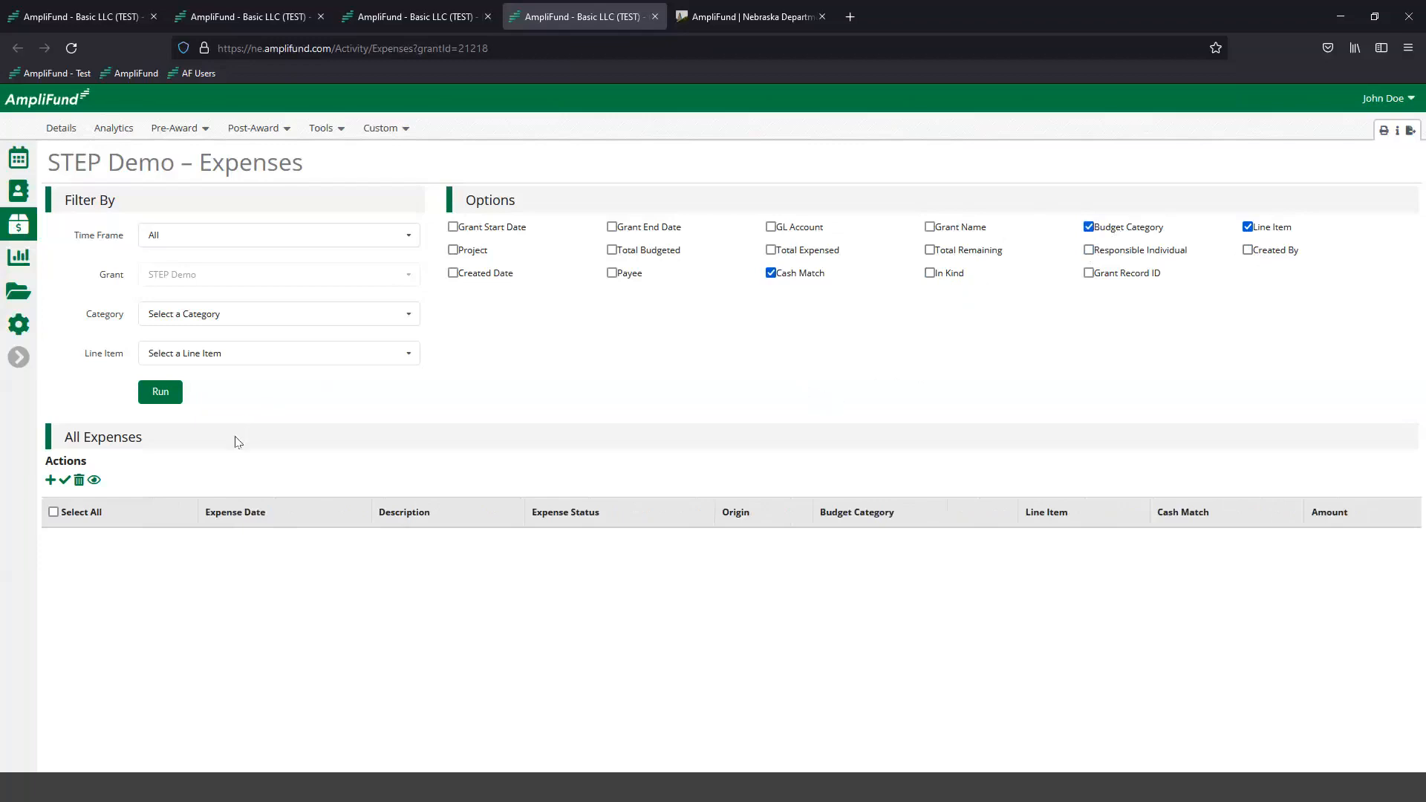
# - Start a new expense for the STEP Demo award under the IBR: 01 category
pyautogui.click(50, 482)
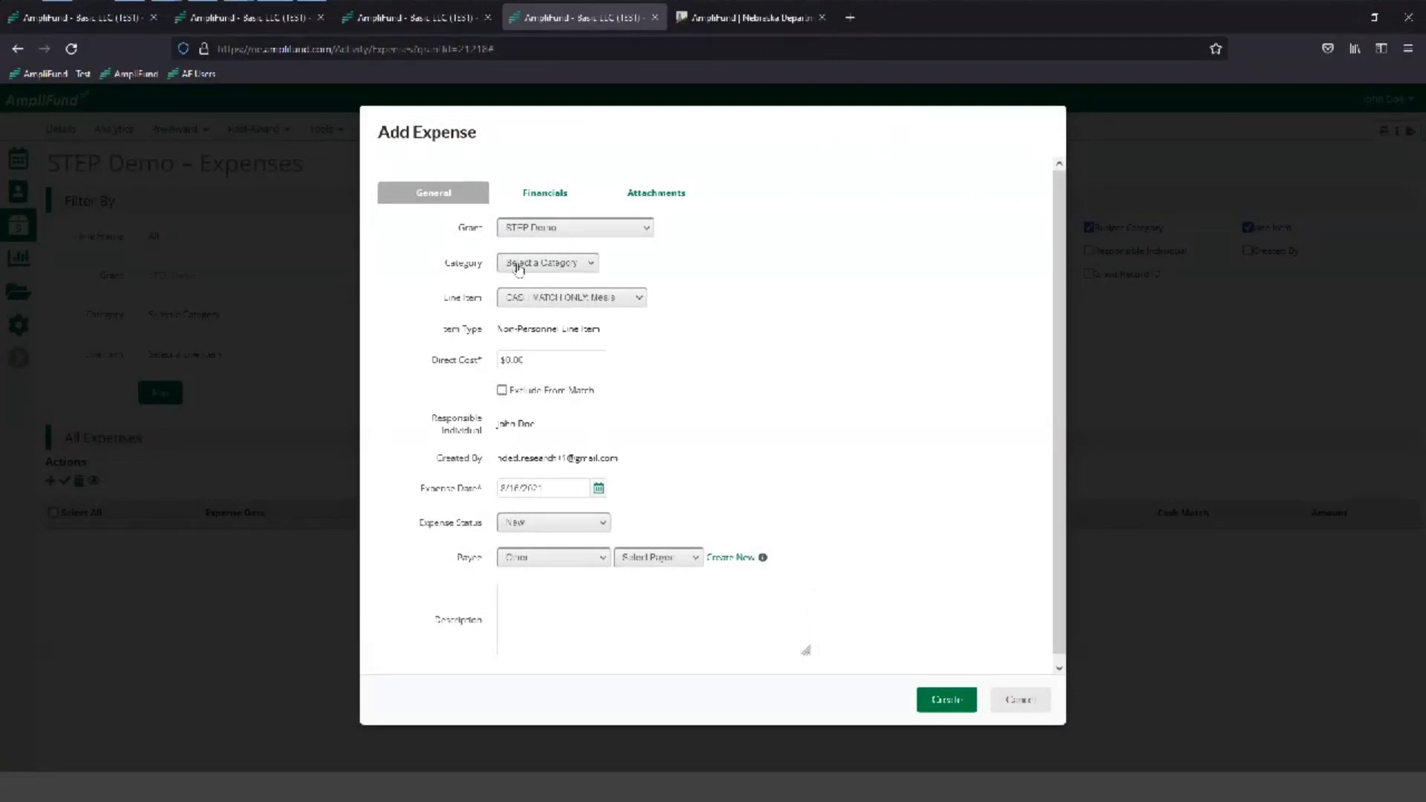
pyautogui.click(518, 269)
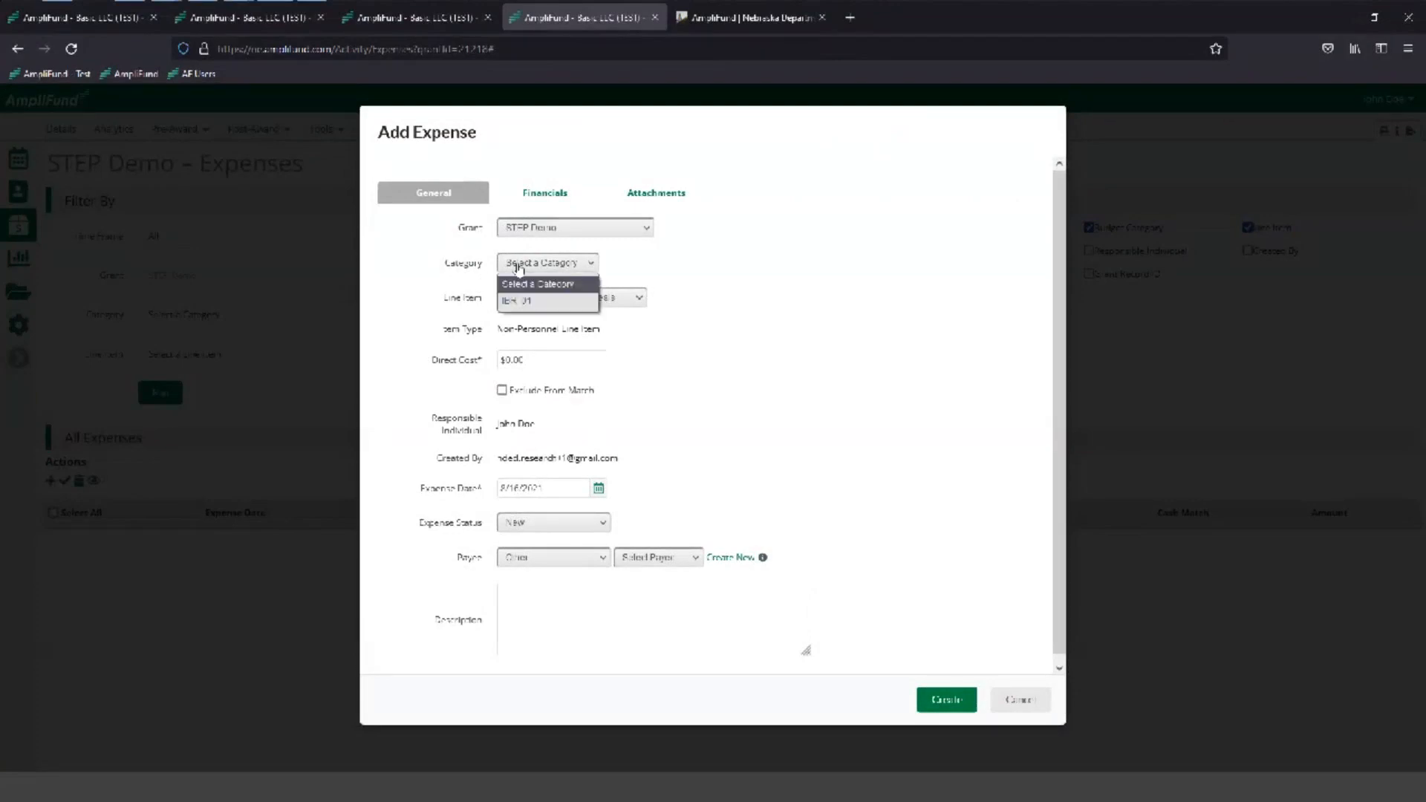
pyautogui.click(535, 300)
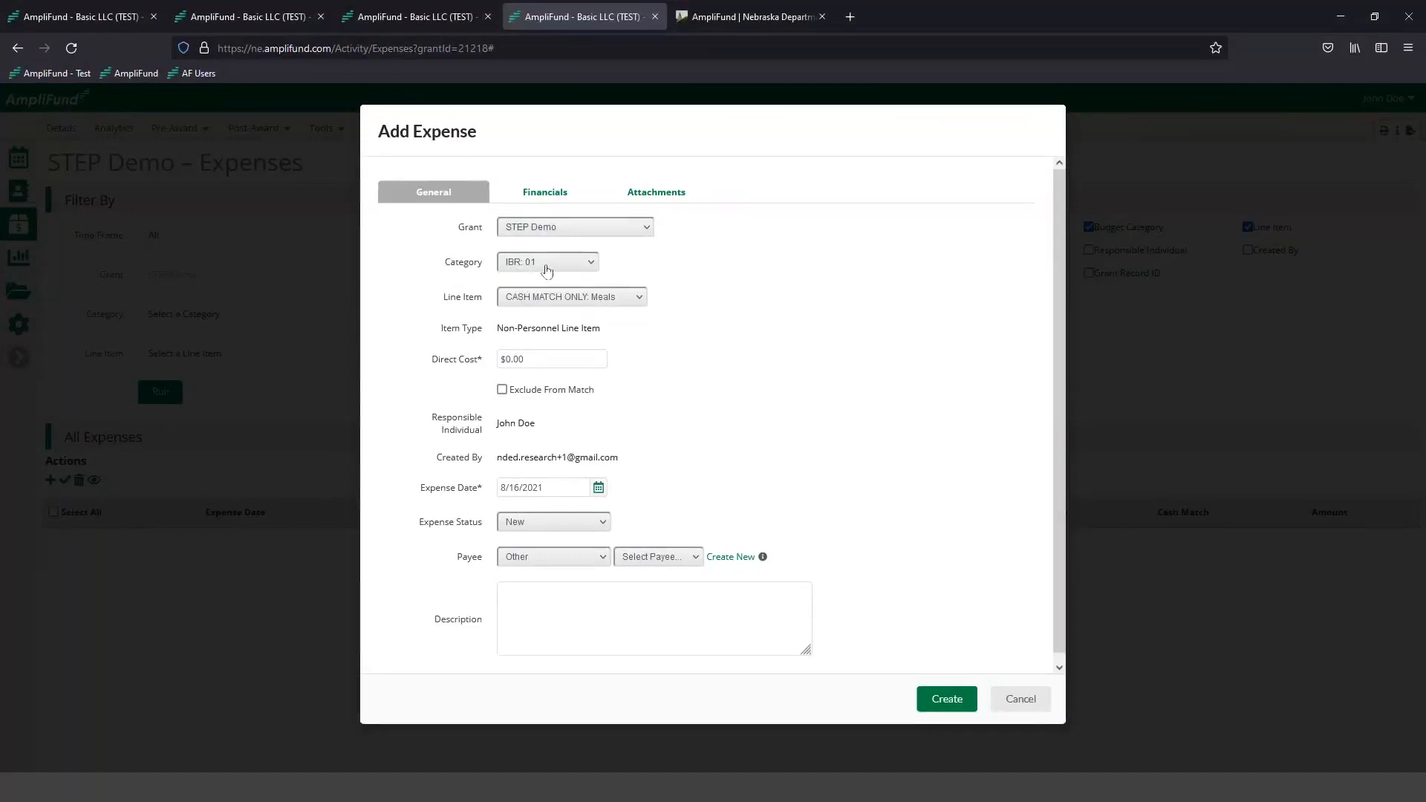
# - Compare the expense's line item choices with the line items in the award's budget, and return to the expense form
pyautogui.click(521, 298)
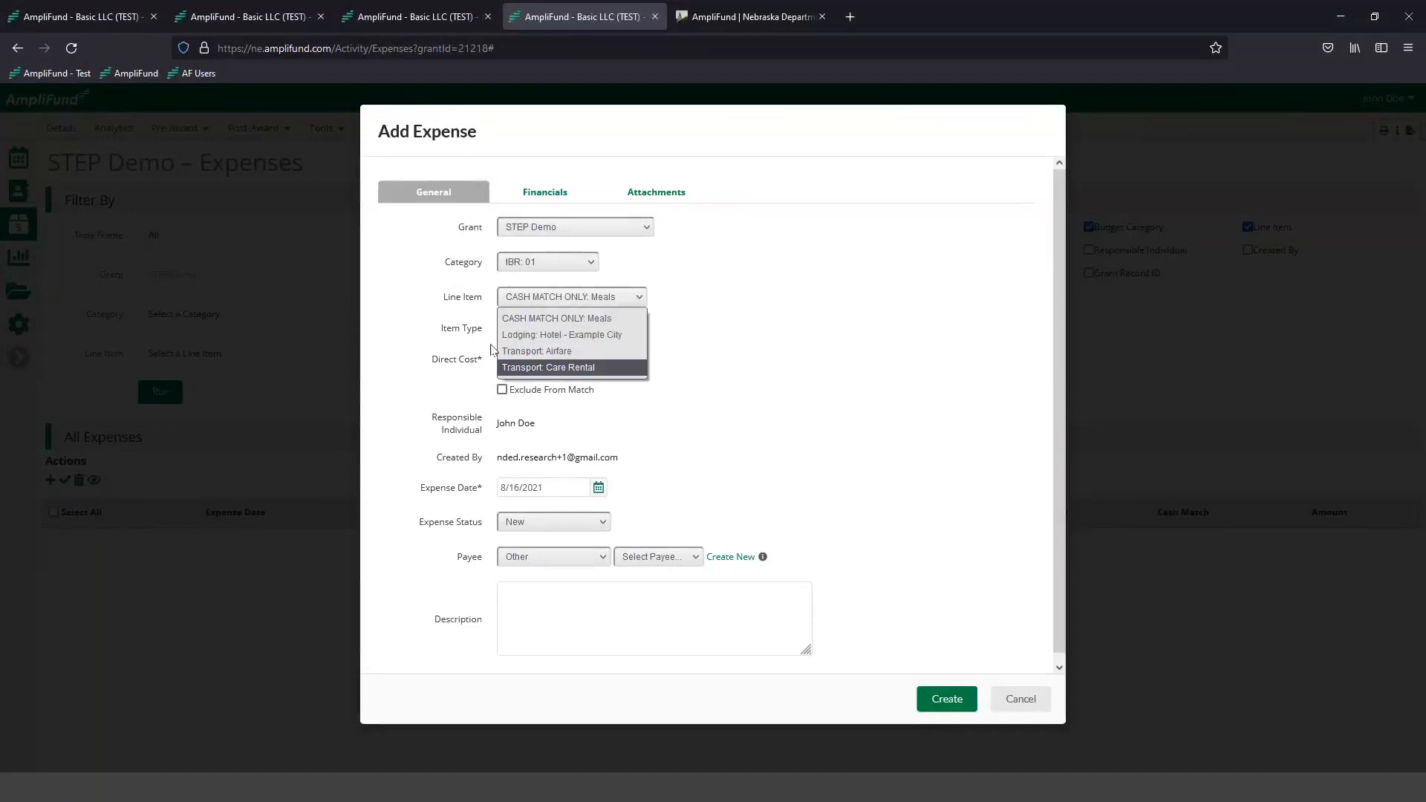
pyautogui.click(439, 301)
pyautogui.click(420, 17)
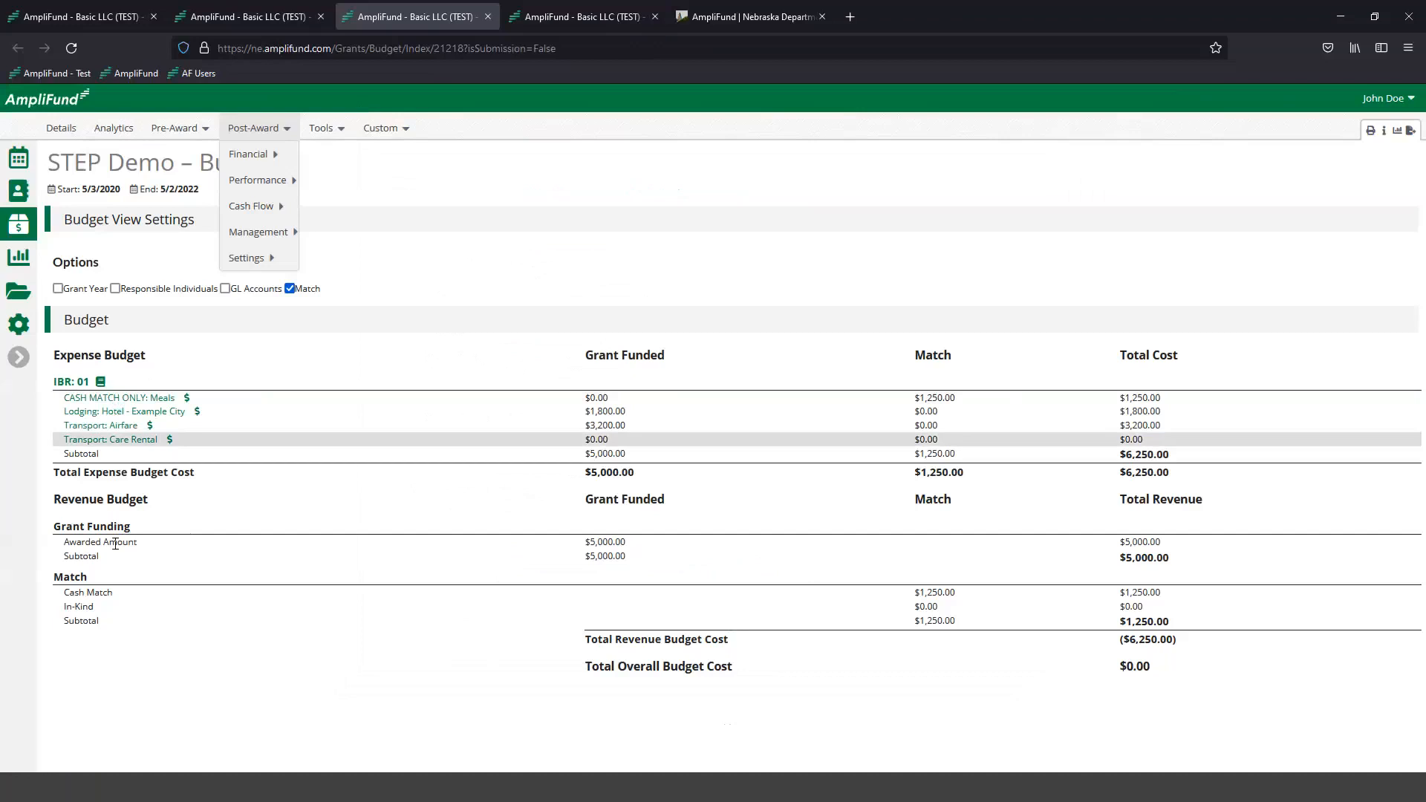
pyautogui.click(559, 16)
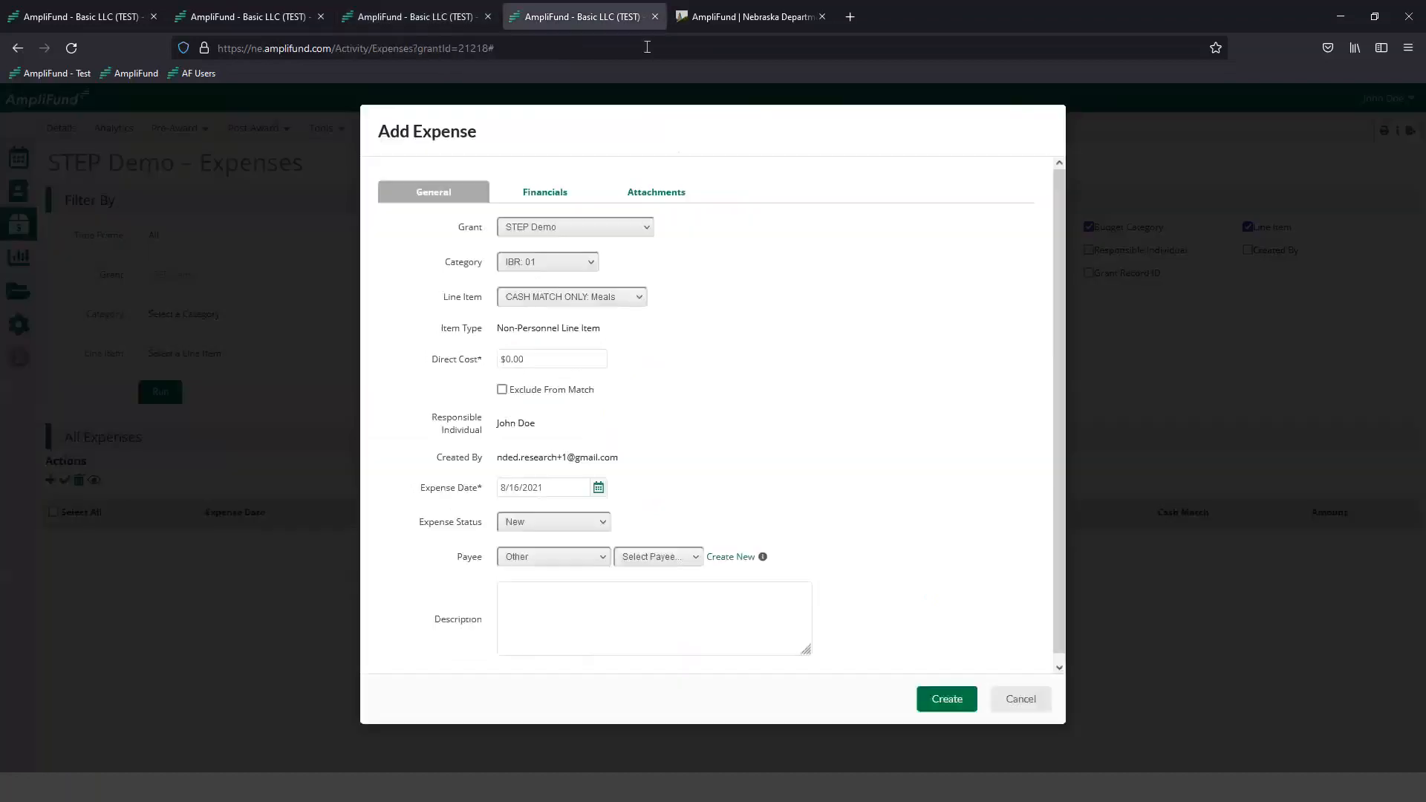
# - Assign the expense to the Transport: Airfare line item with a direct cost of $3,000.00, checking that line in the budget
pyautogui.click(576, 296)
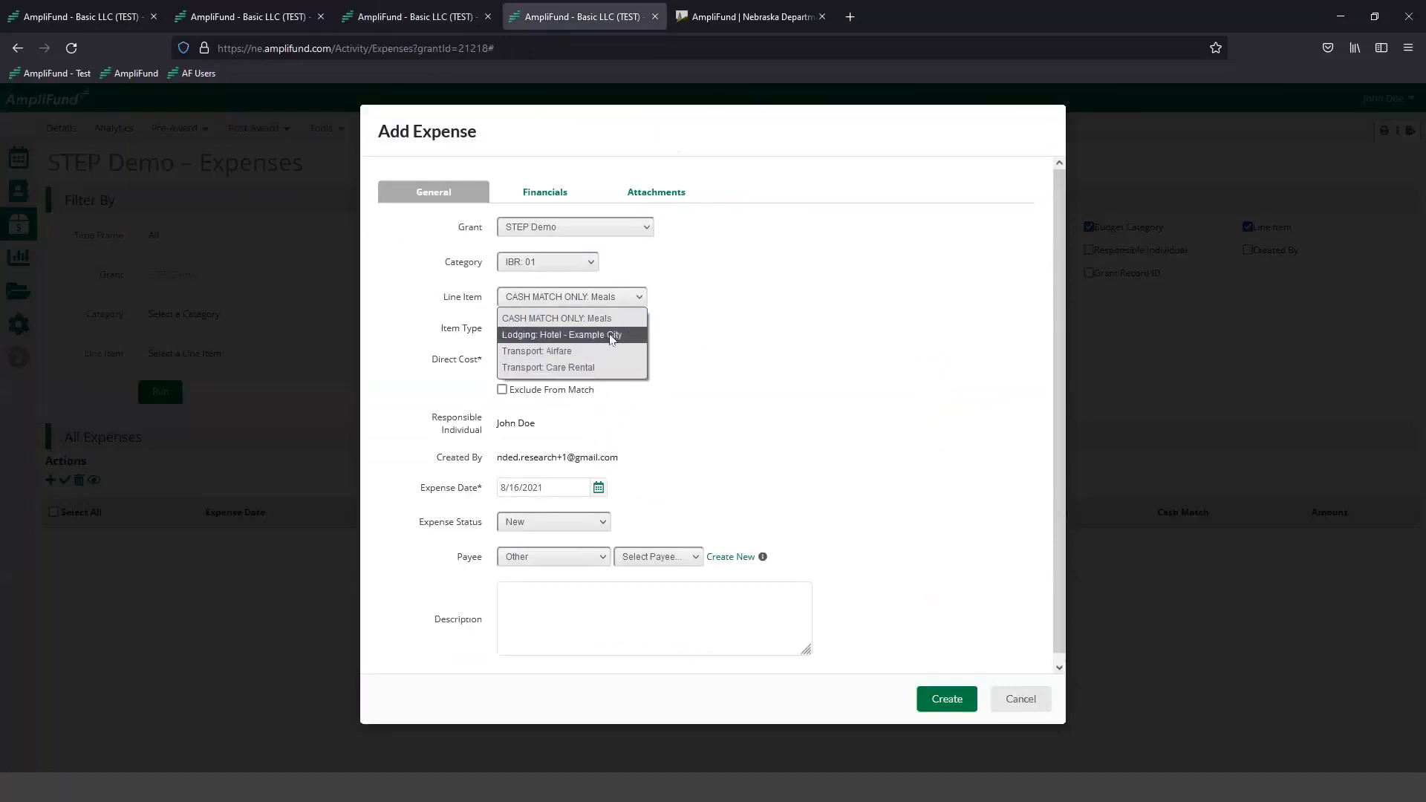
pyautogui.click(599, 351)
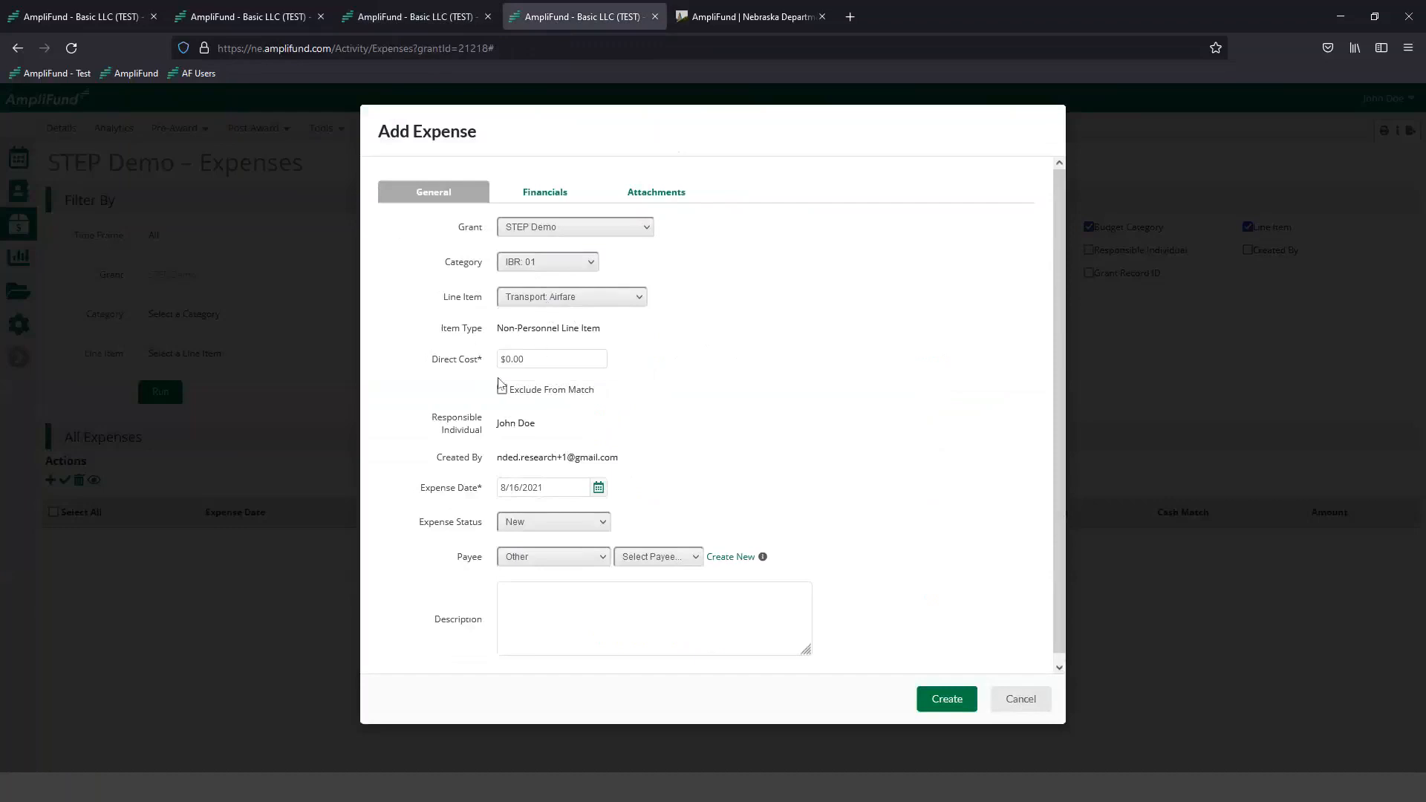
pyautogui.moveTo(441, 366); pyautogui.dragTo(476, 367)
pyautogui.click(529, 358)
pyautogui.click(420, 18)
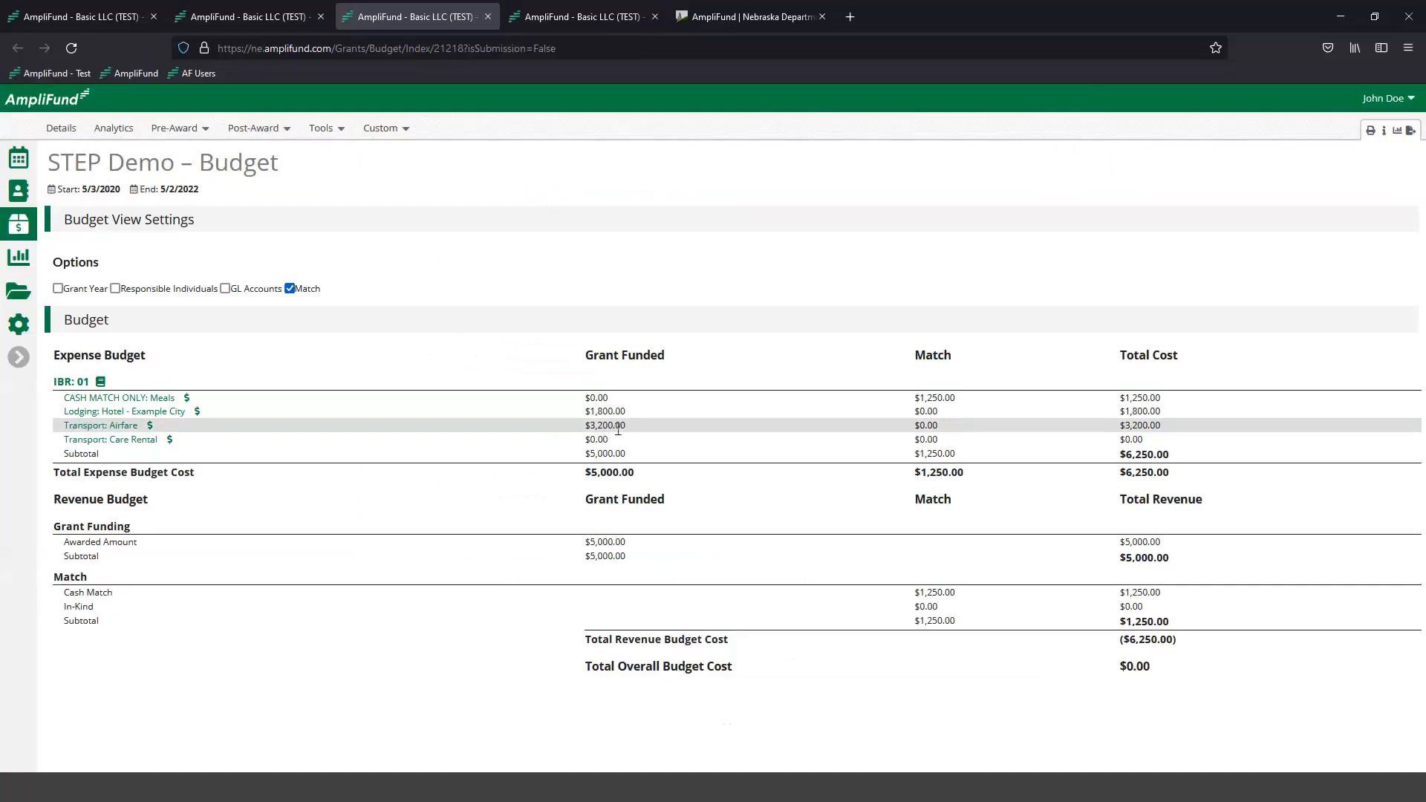
pyautogui.click(580, 17)
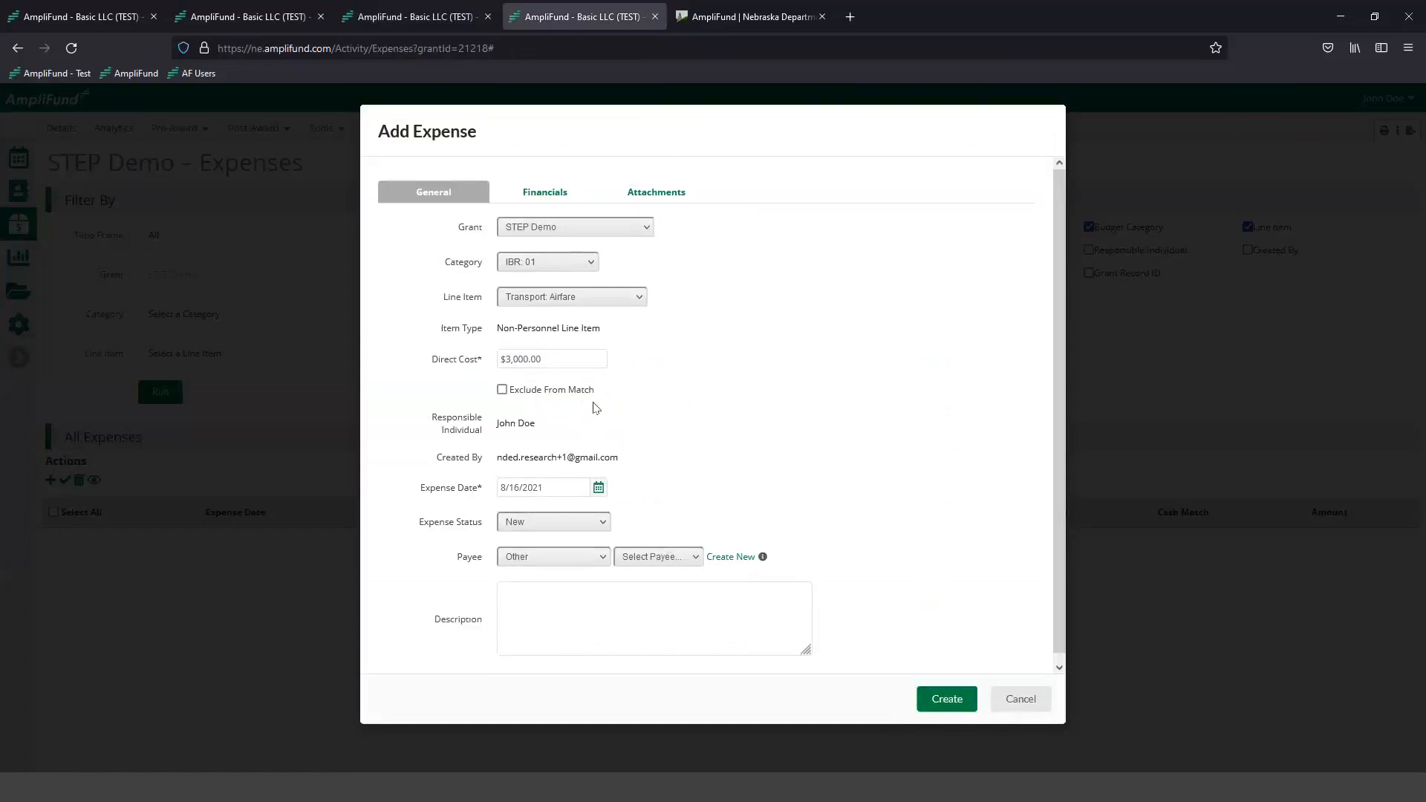
# - Set the expense date to 6/1/2021
pyautogui.scroll(-1, 583, 397)
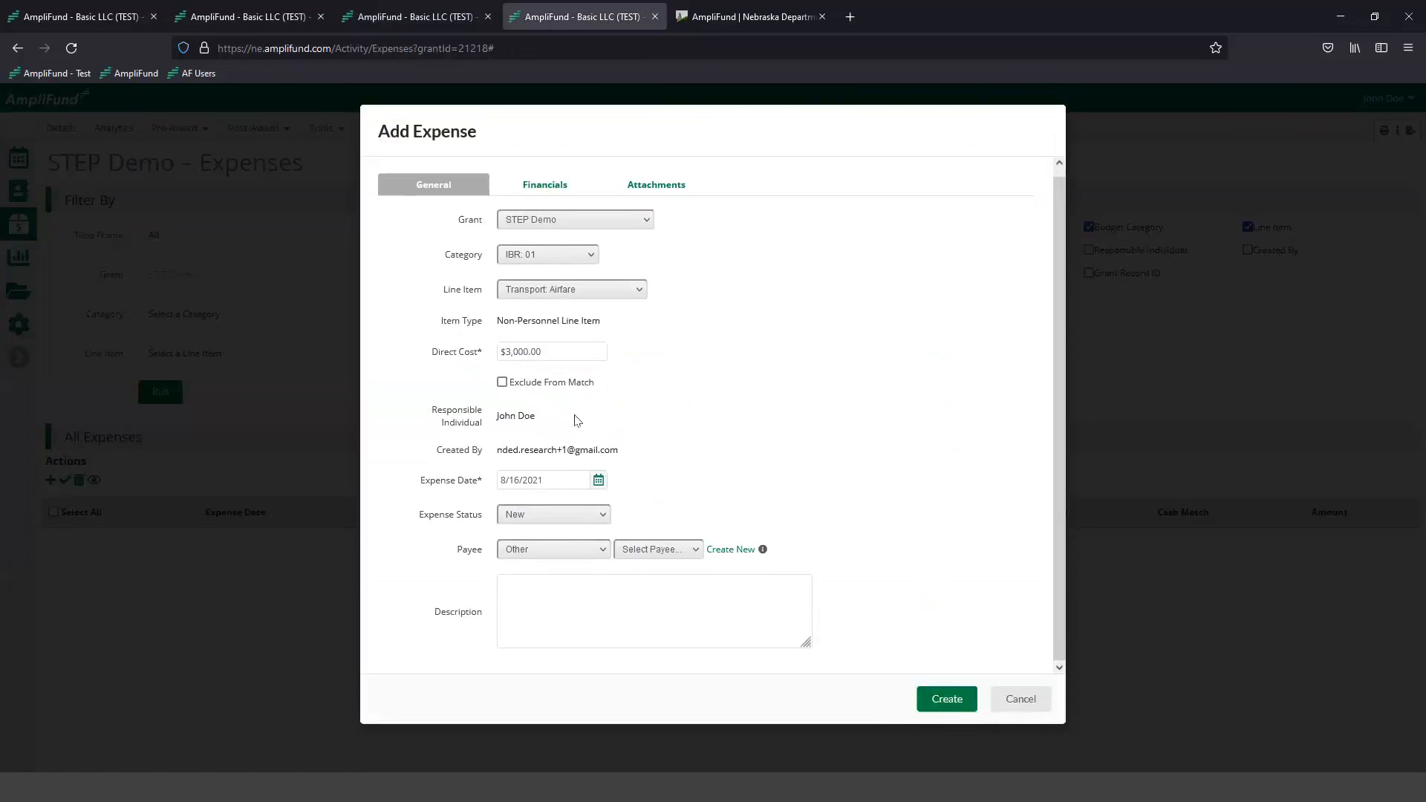
pyautogui.click(598, 482)
pyautogui.click(511, 502)
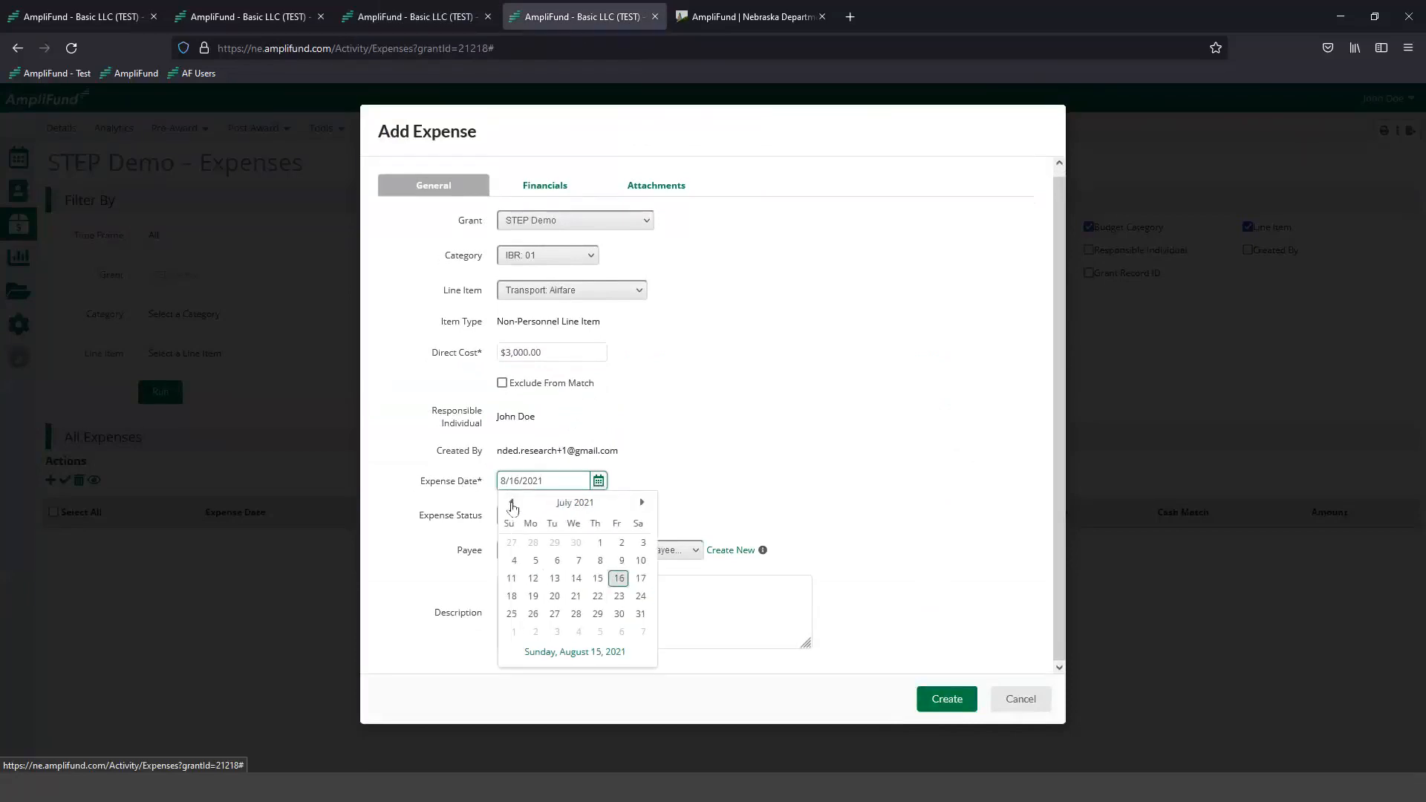
pyautogui.click(511, 503)
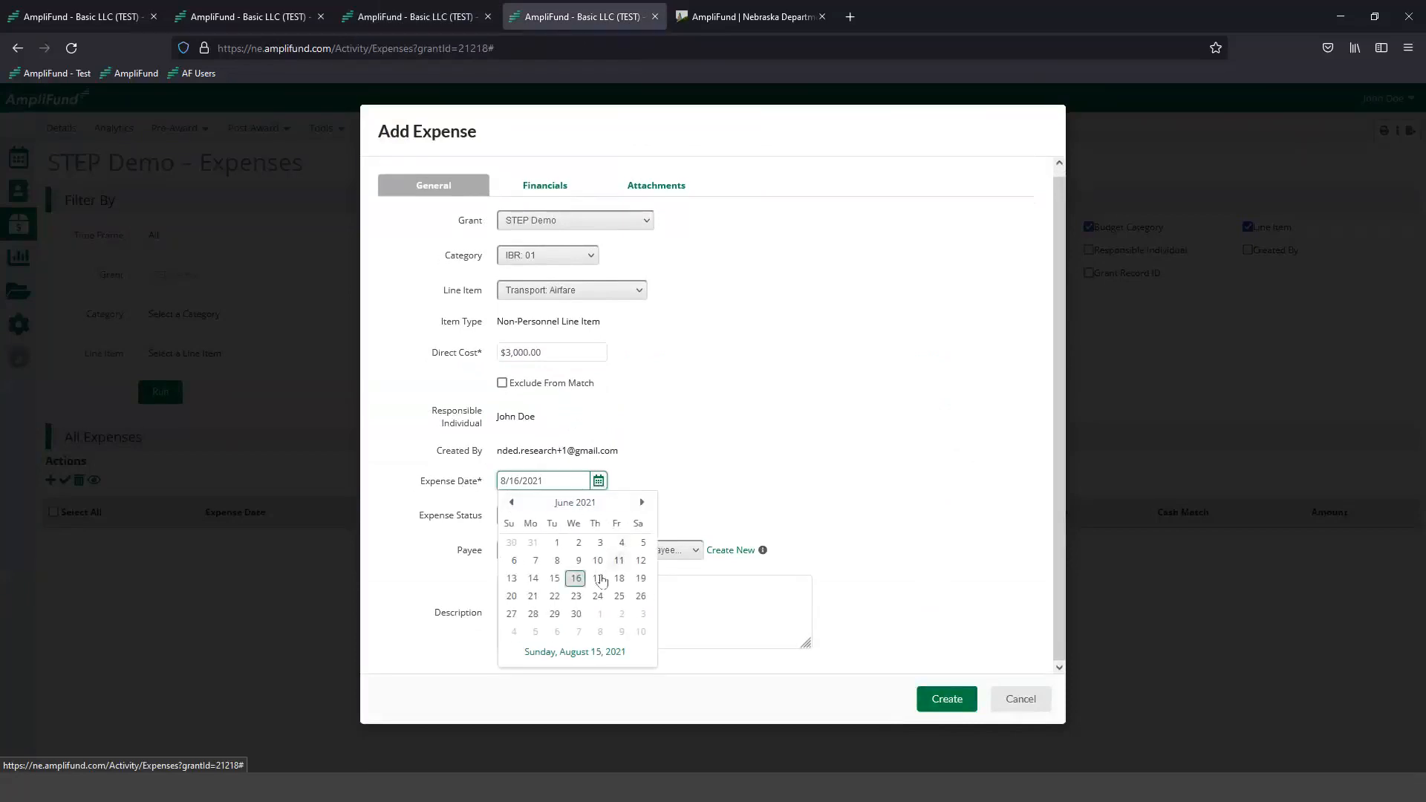
pyautogui.click(561, 542)
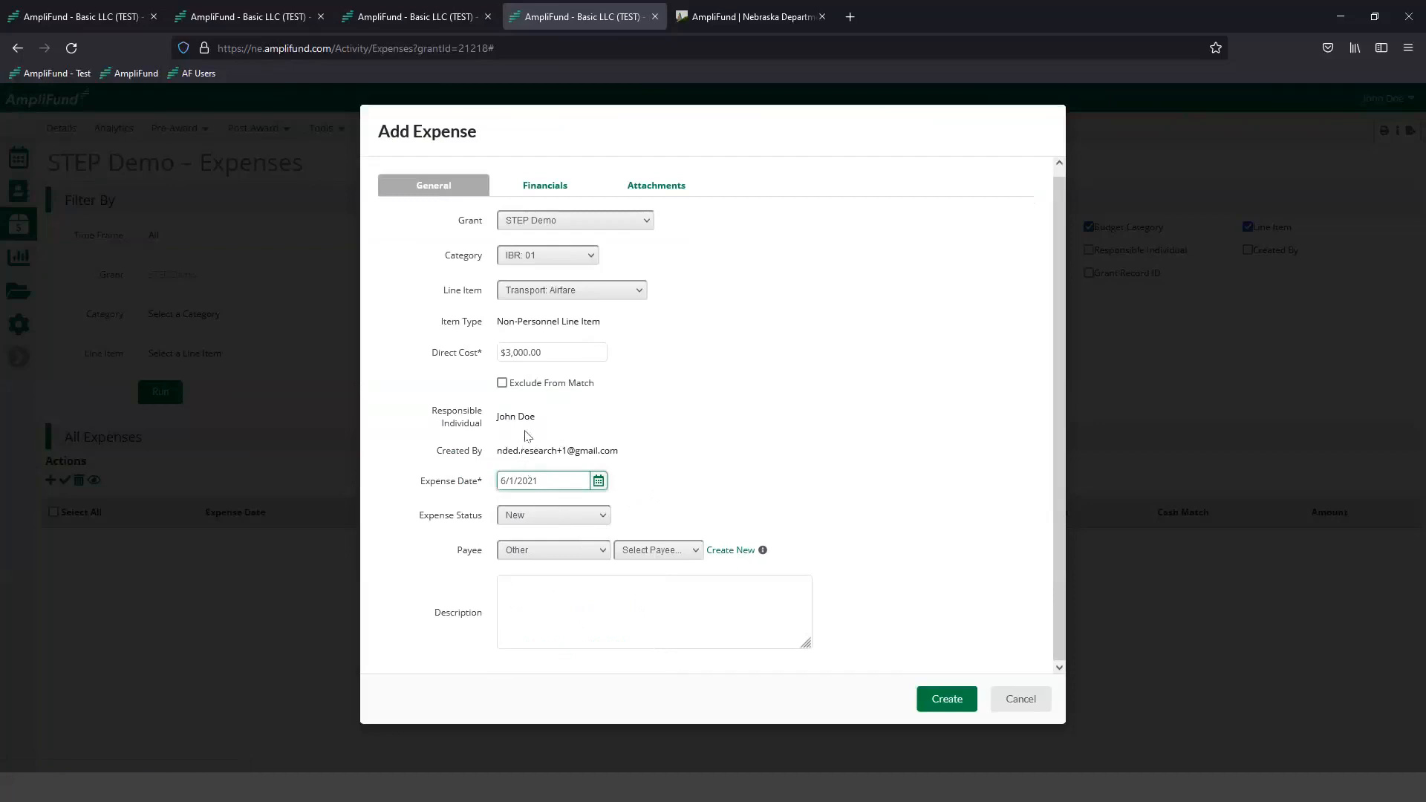
# - Set the expense status to Reviewed and enter "Airline invoice" as the description
pyautogui.click(514, 520)
pyautogui.scroll(1, 514, 524)
pyautogui.click(520, 526)
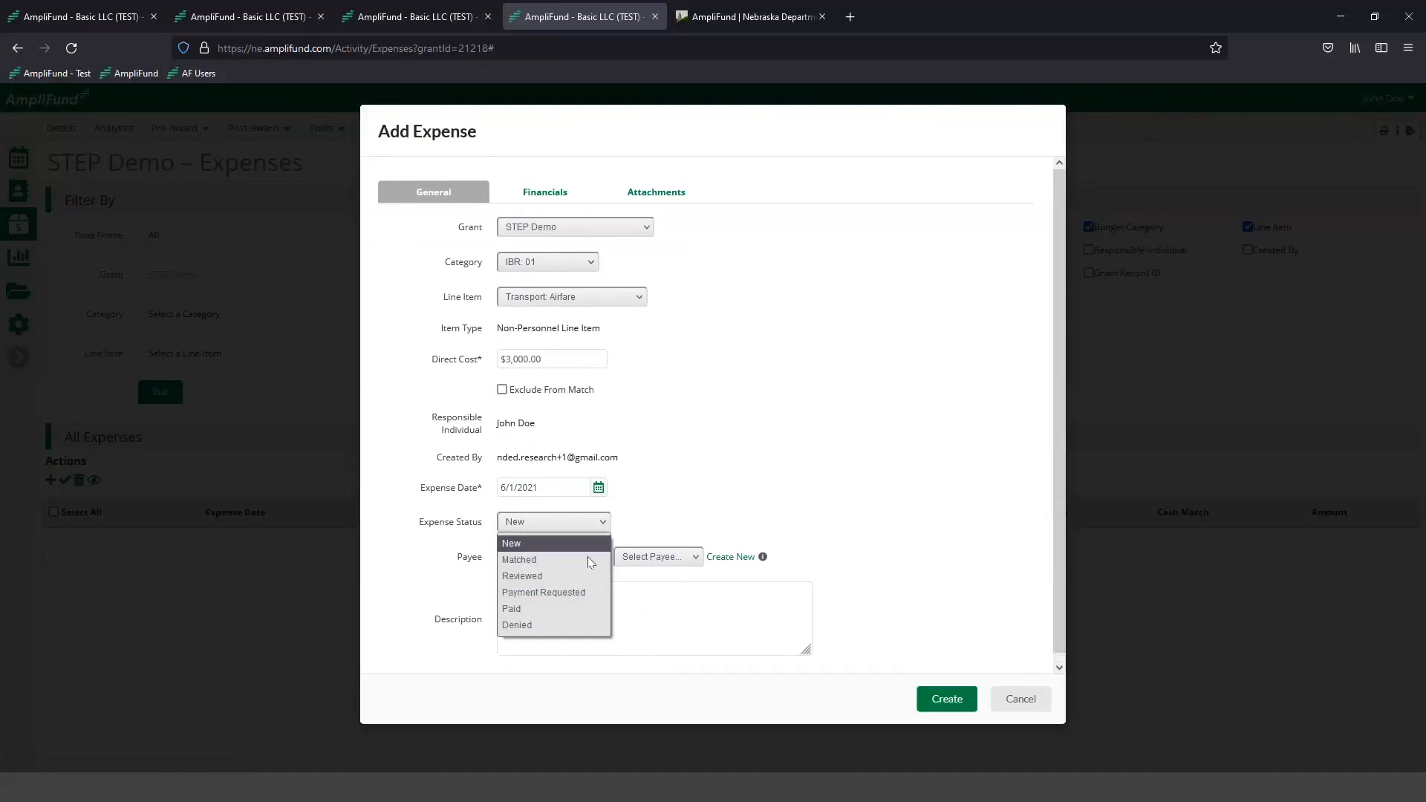
pyautogui.click(566, 577)
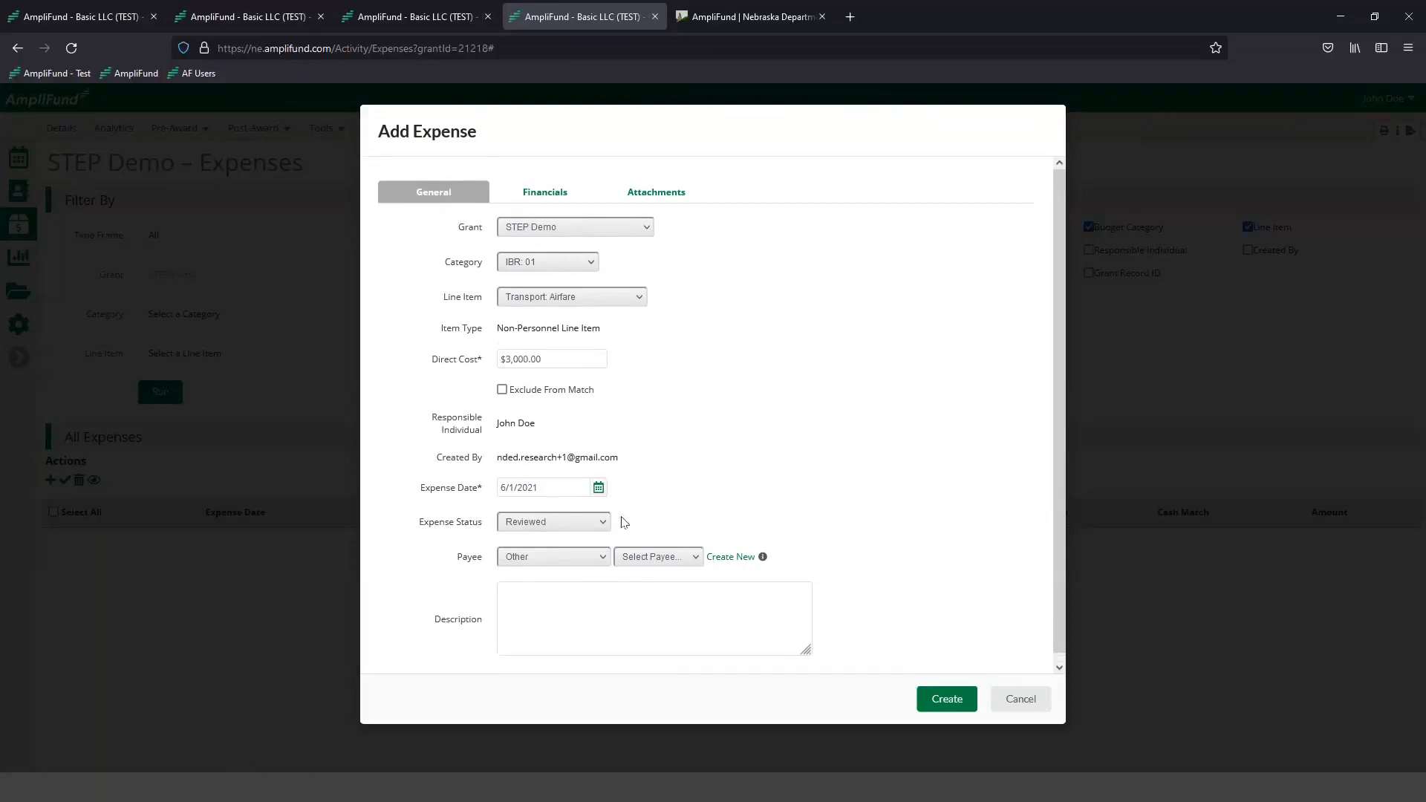
pyautogui.moveTo(420, 525); pyautogui.dragTo(492, 536)
pyautogui.scroll(-1, 563, 504)
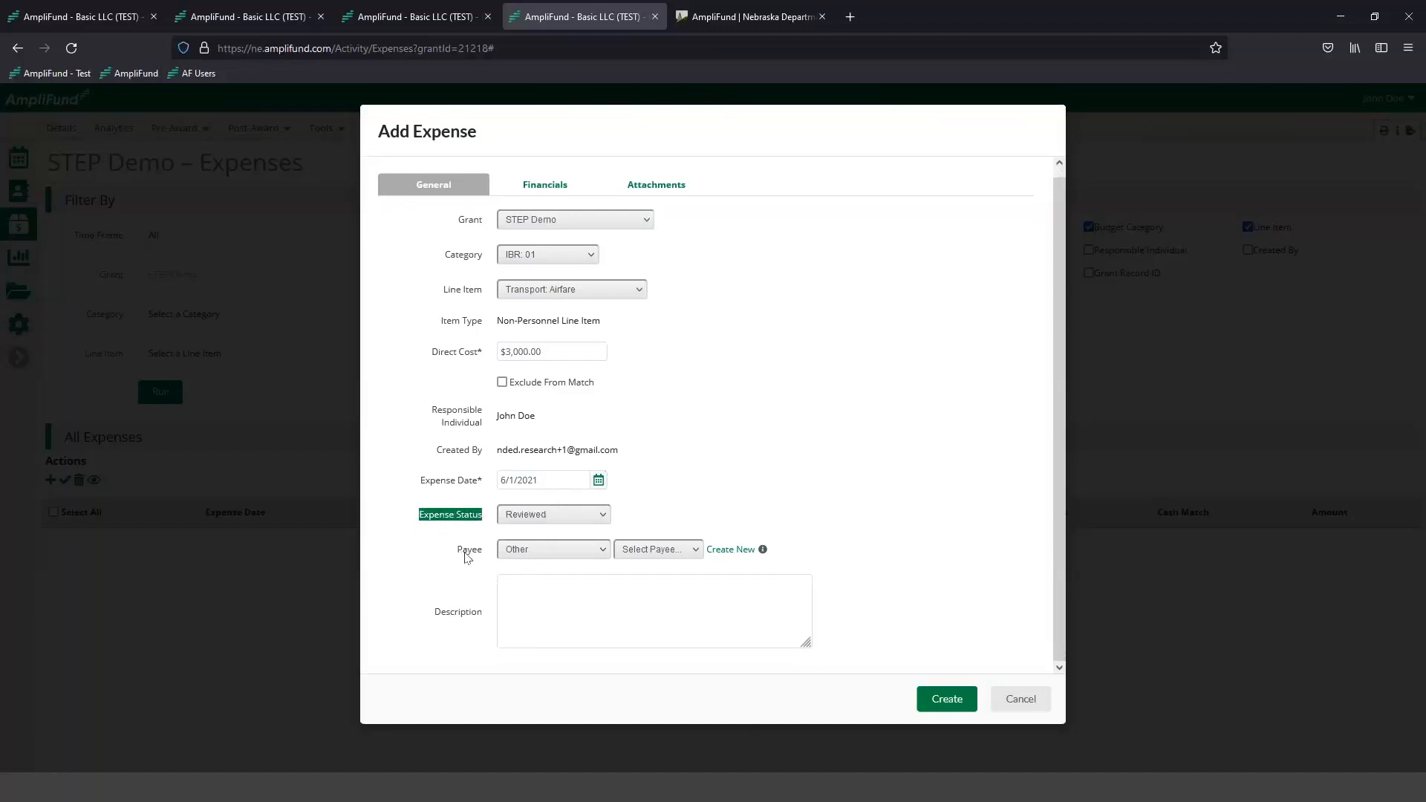
pyautogui.click(529, 611)
pyautogui.click(546, 607)
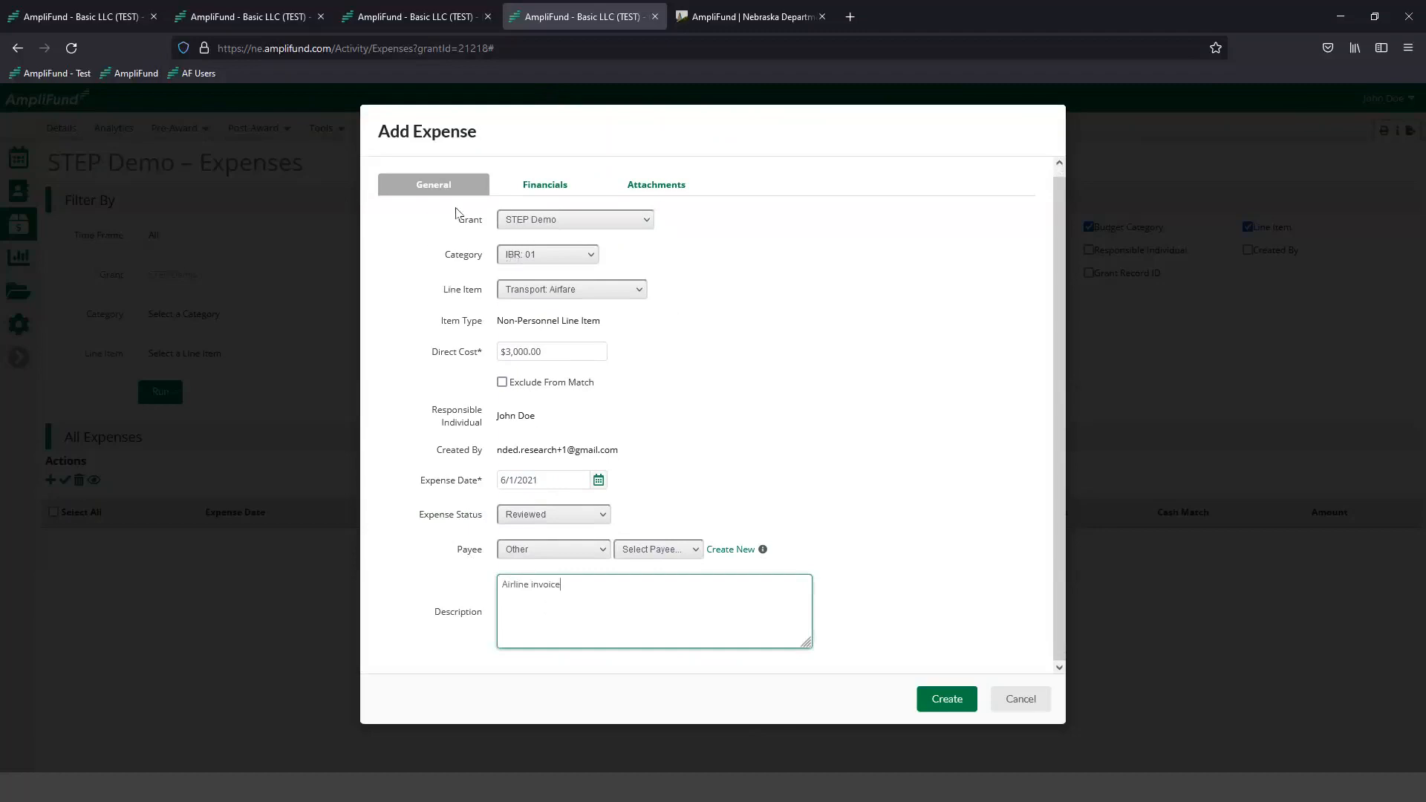
# - Try a 100% cash match in the expense's financials and a percentage giving a $750.00 match amount, and clear the percentage
pyautogui.click(544, 187)
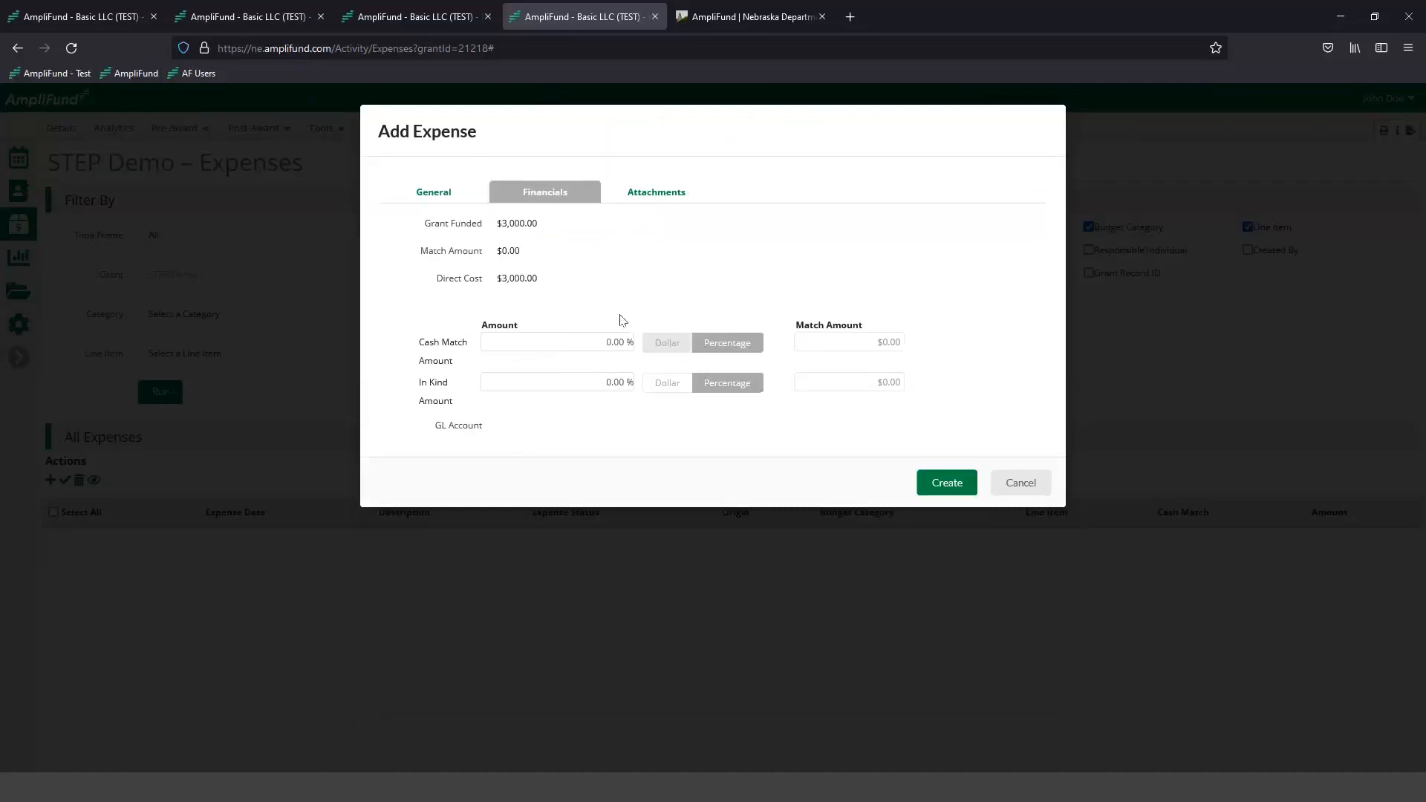
pyautogui.tripleClick(420, 353)
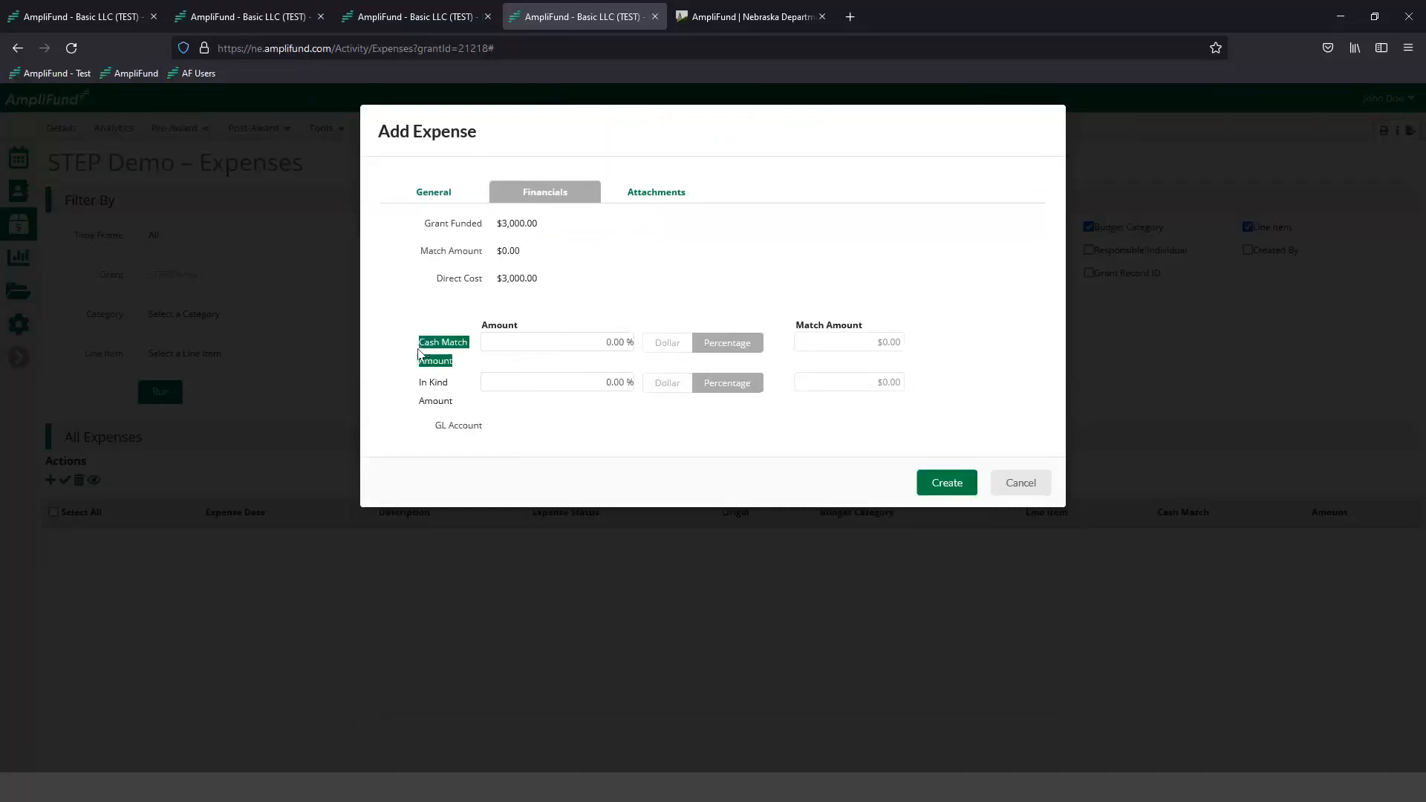
pyautogui.click(567, 309)
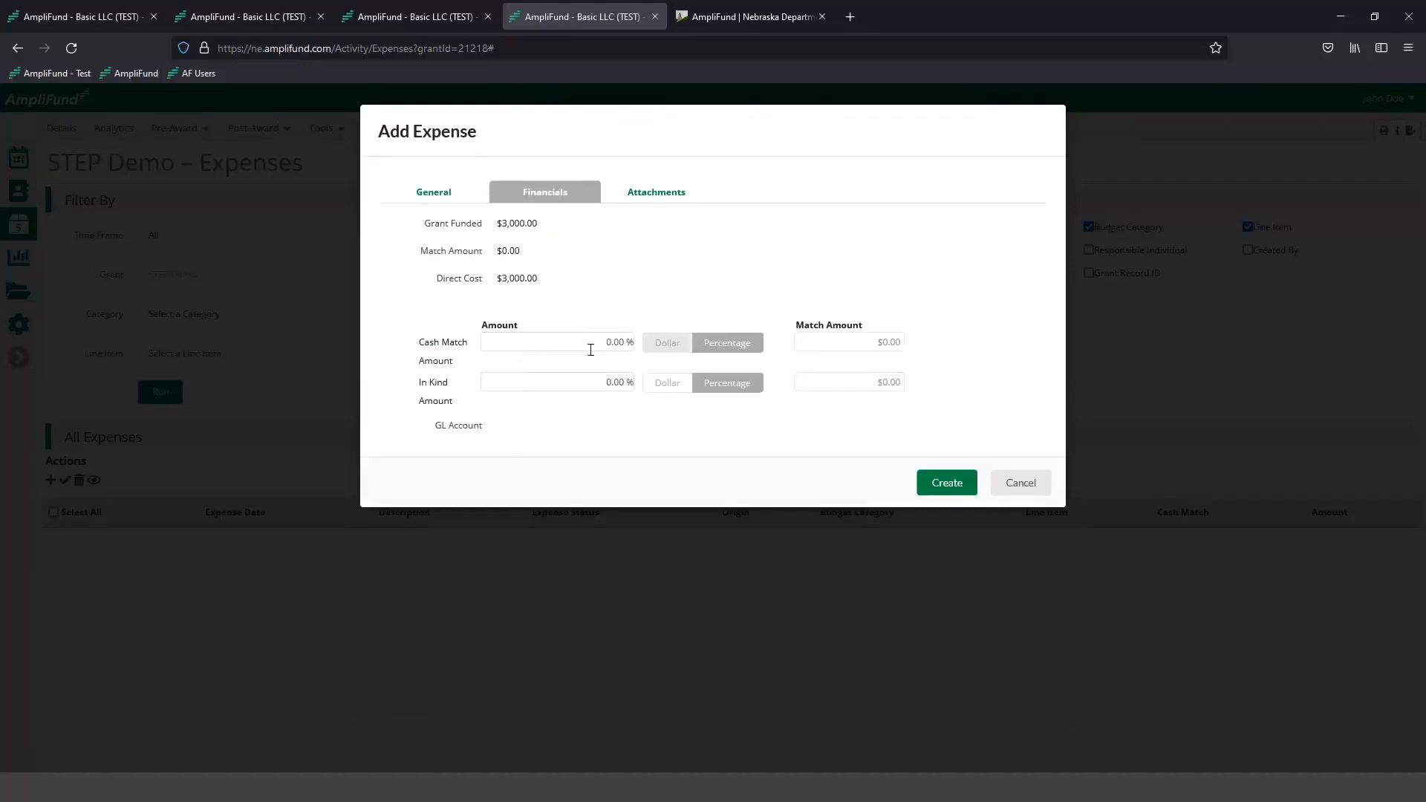
pyautogui.click(603, 342)
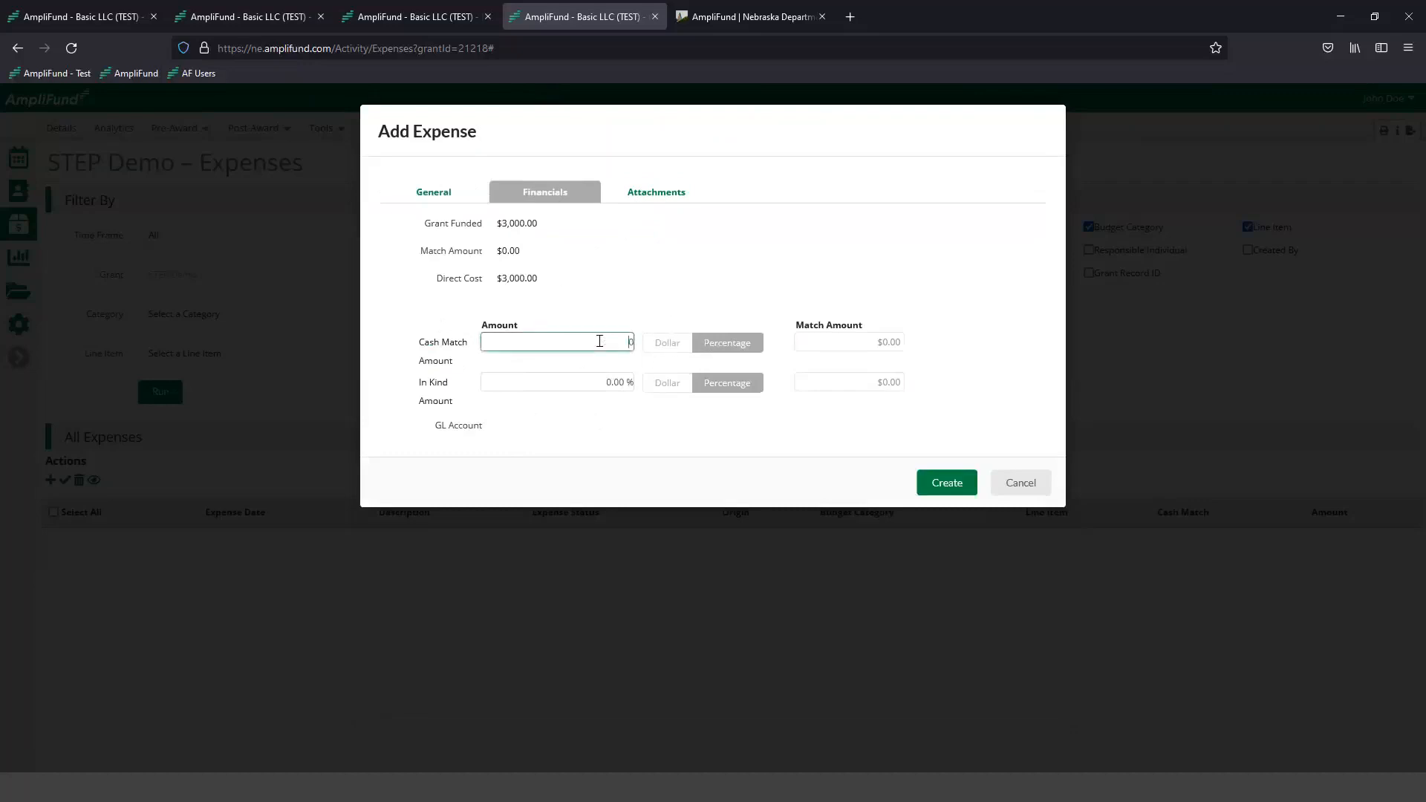
pyautogui.write('100')
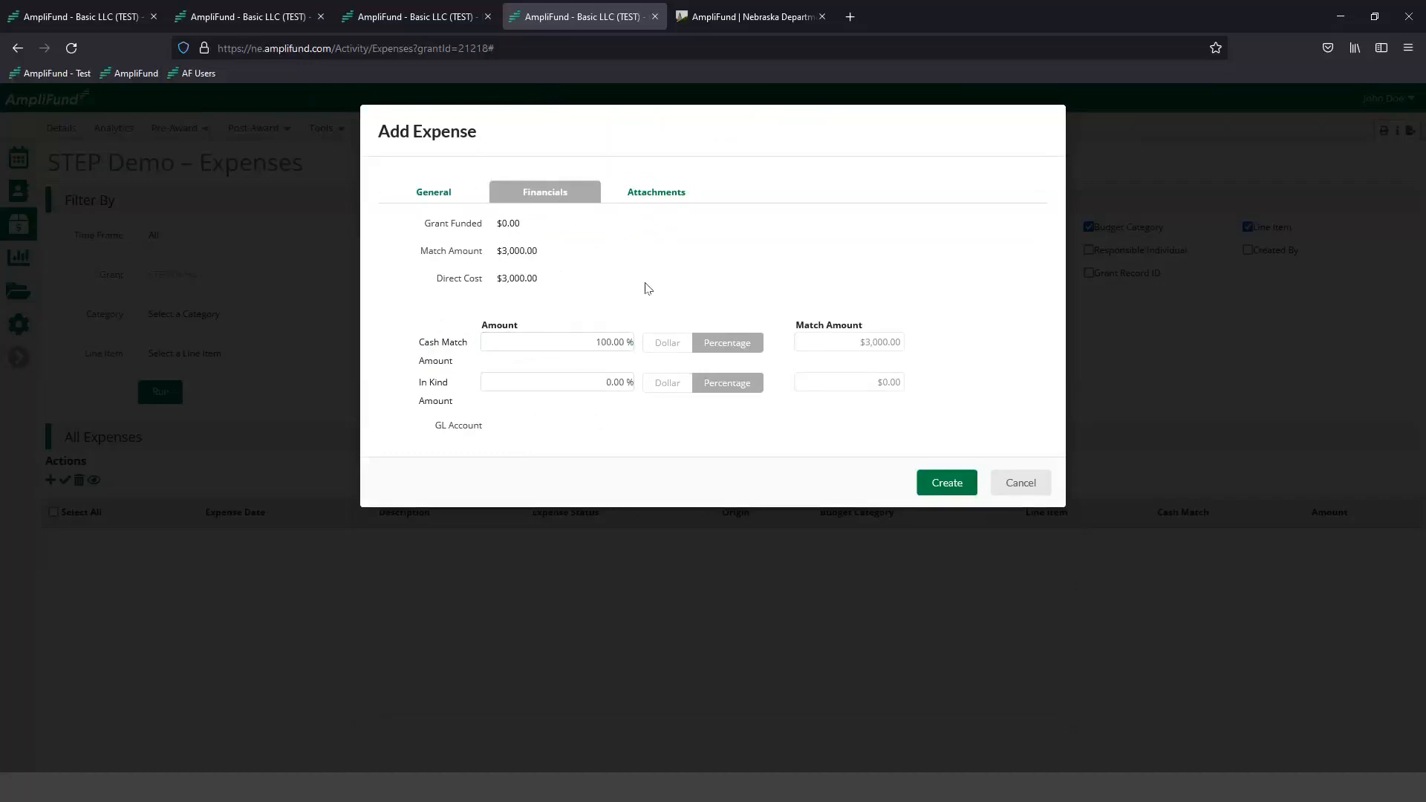
pyautogui.click(584, 346)
pyautogui.click(629, 254)
pyautogui.doubleClick(604, 343)
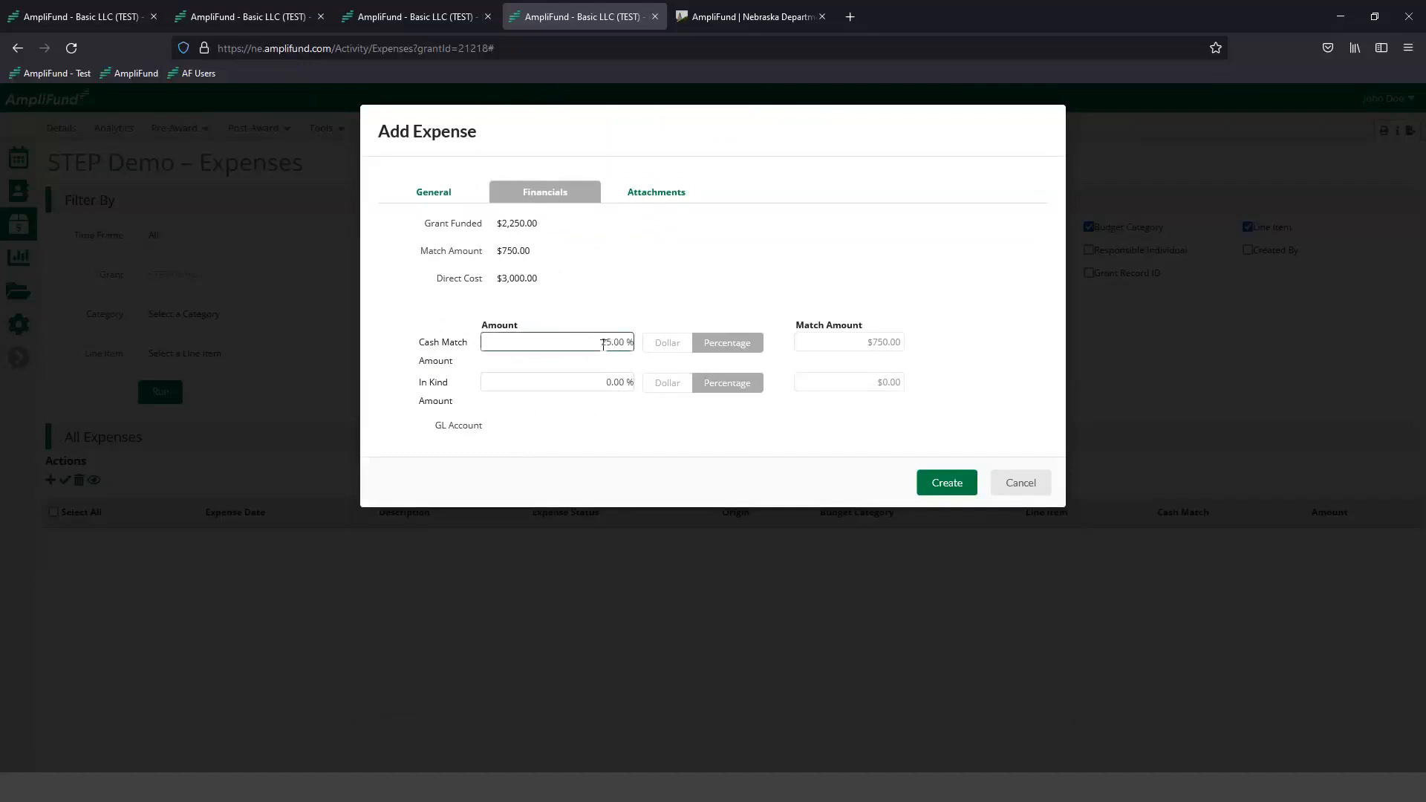
# - Switch the cash match entry to dollars, try an amount, and clear it again
pyautogui.click(646, 343)
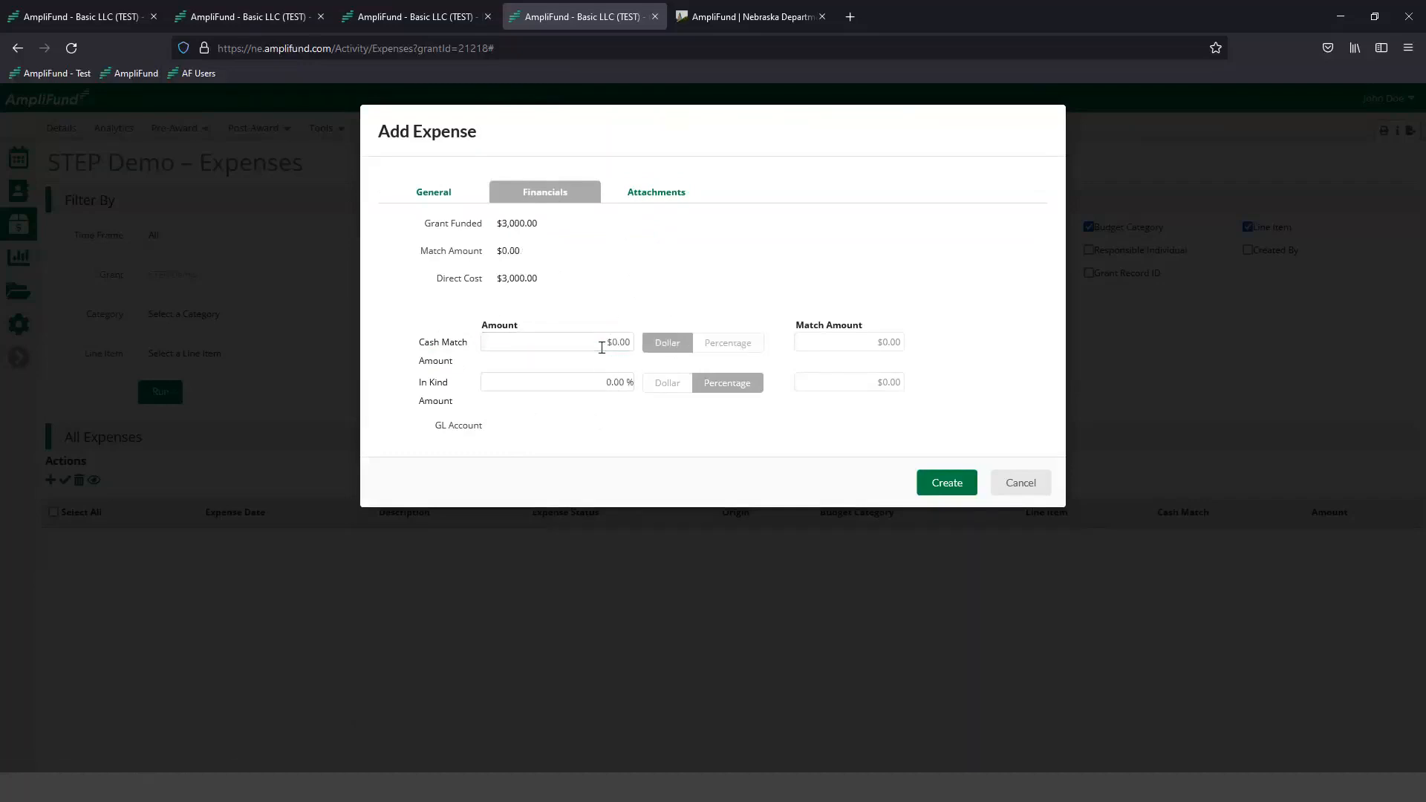
pyautogui.click(575, 346)
pyautogui.click(609, 296)
pyautogui.doubleClick(600, 340)
pyautogui.press('BackSpace')
pyautogui.click(592, 296)
# - Attach the Airline PDF from the Demo_Information folder to the expense and create the expense
pyautogui.click(648, 205)
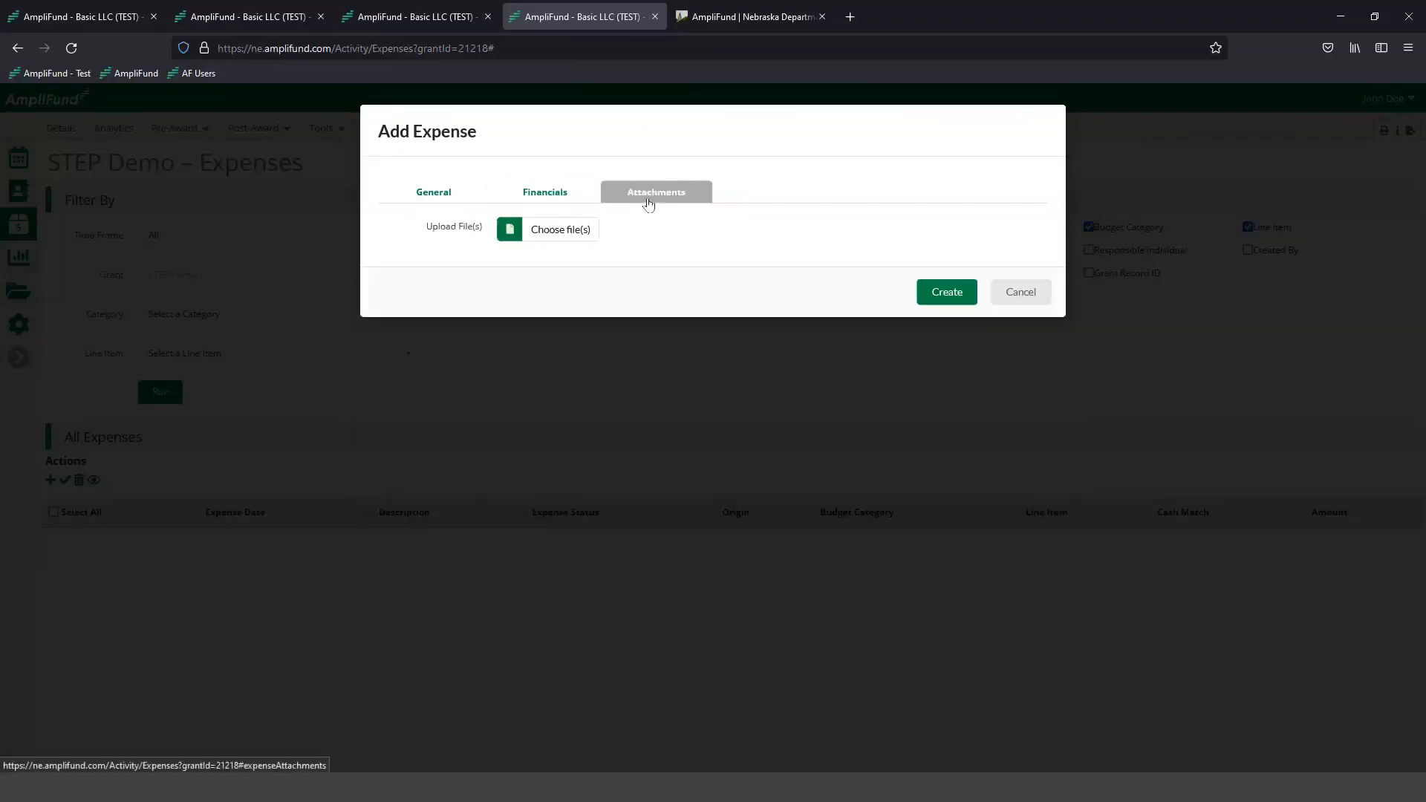
pyautogui.click(577, 236)
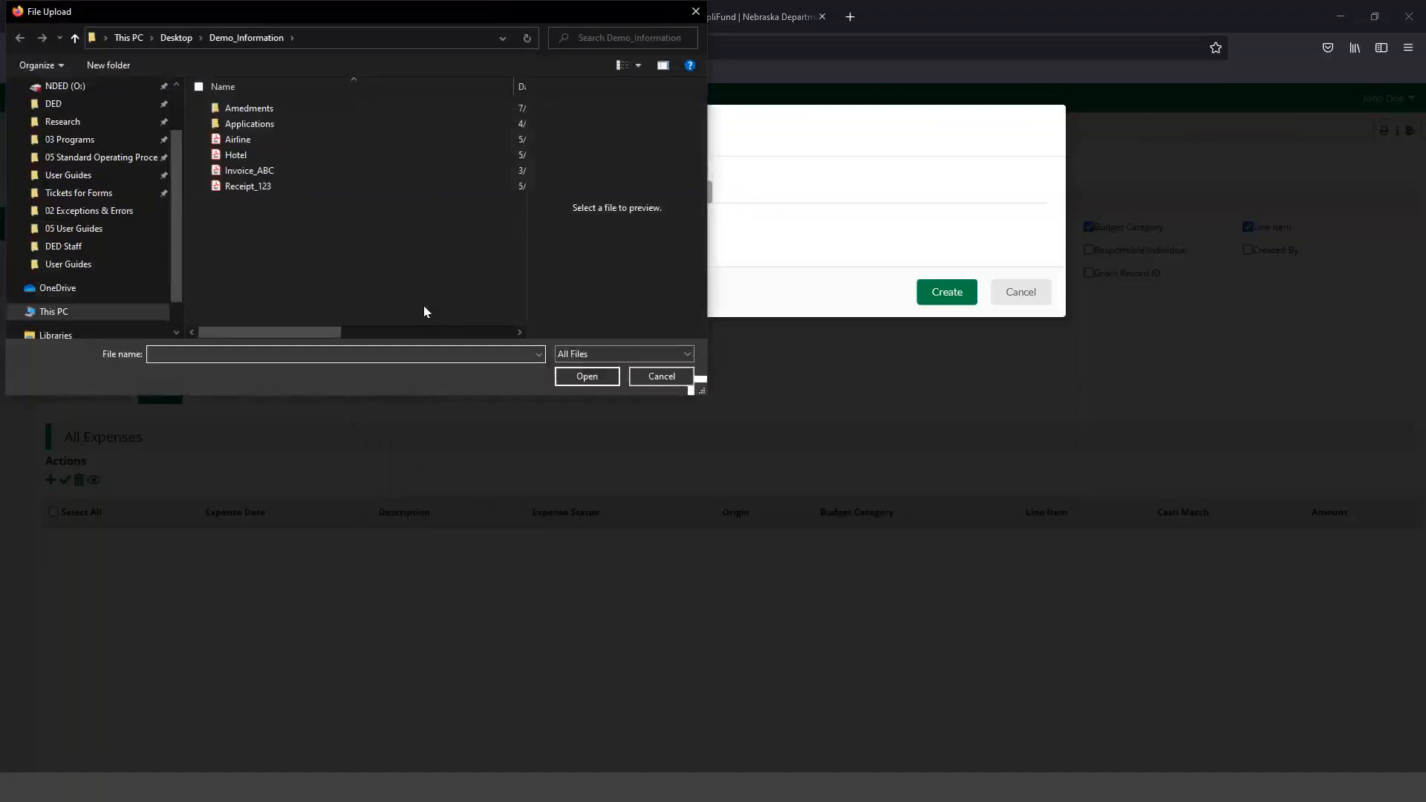
pyautogui.doubleClick(253, 138)
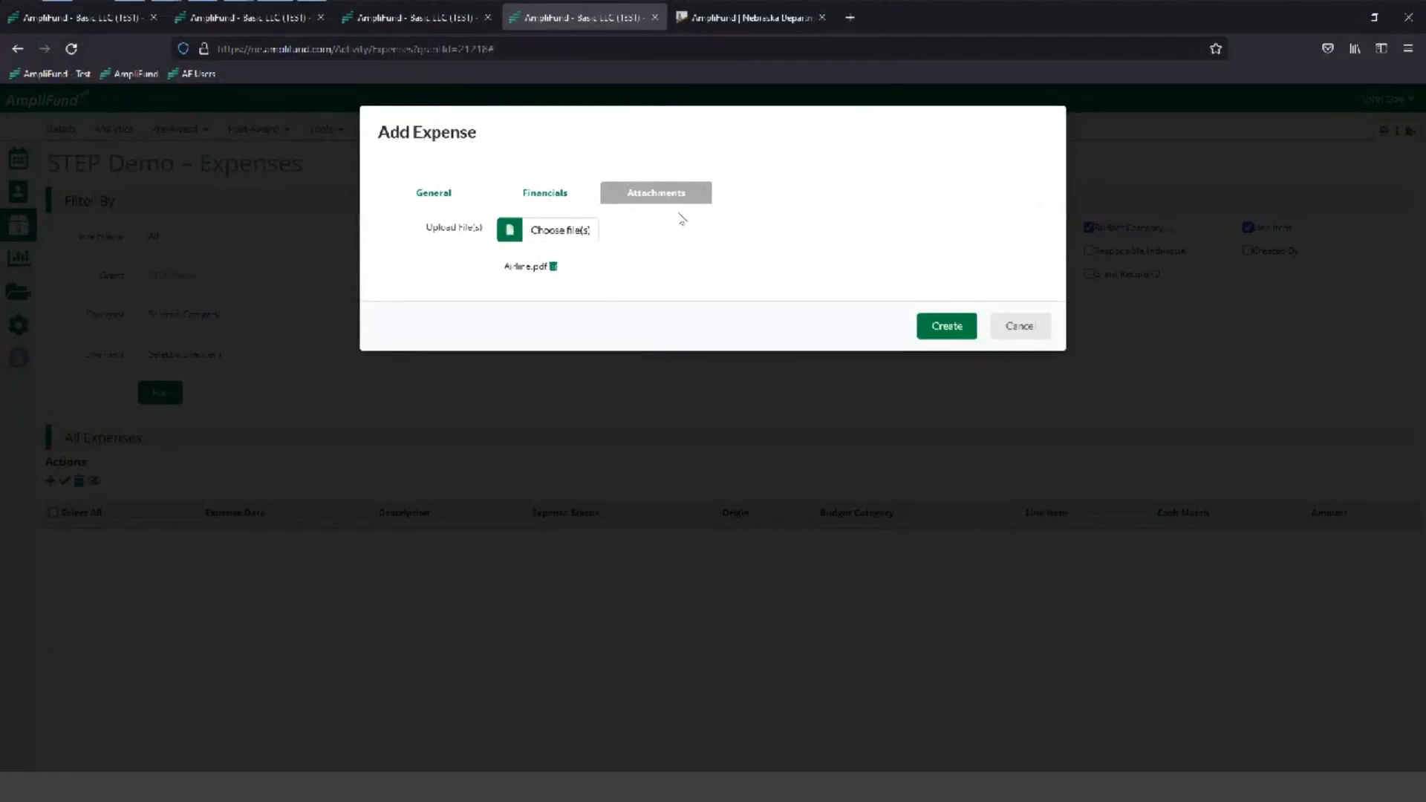
pyautogui.click(944, 328)
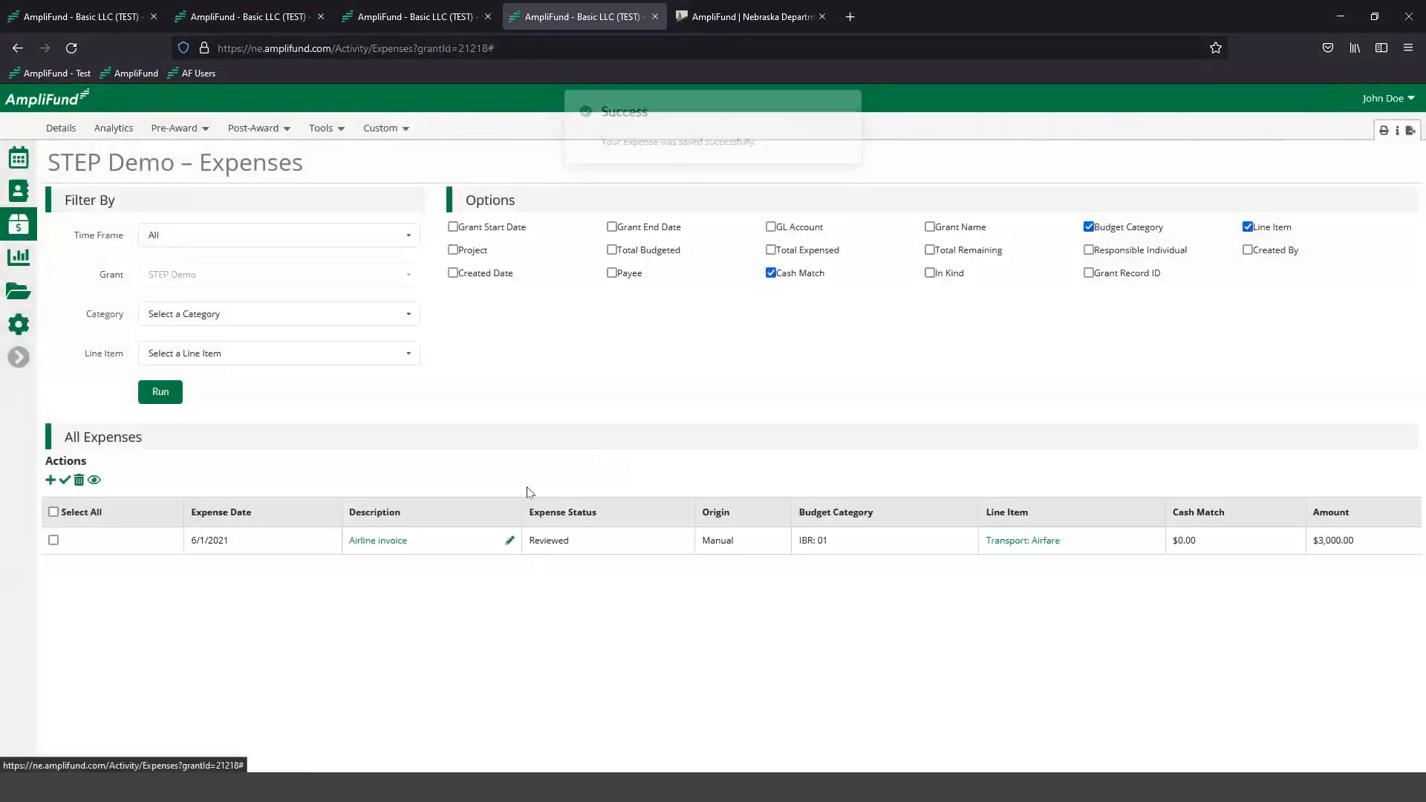
# - Check the airline invoice's expense status in the list, and open the expense for editing and close it without saving
pyautogui.doubleClick(561, 546)
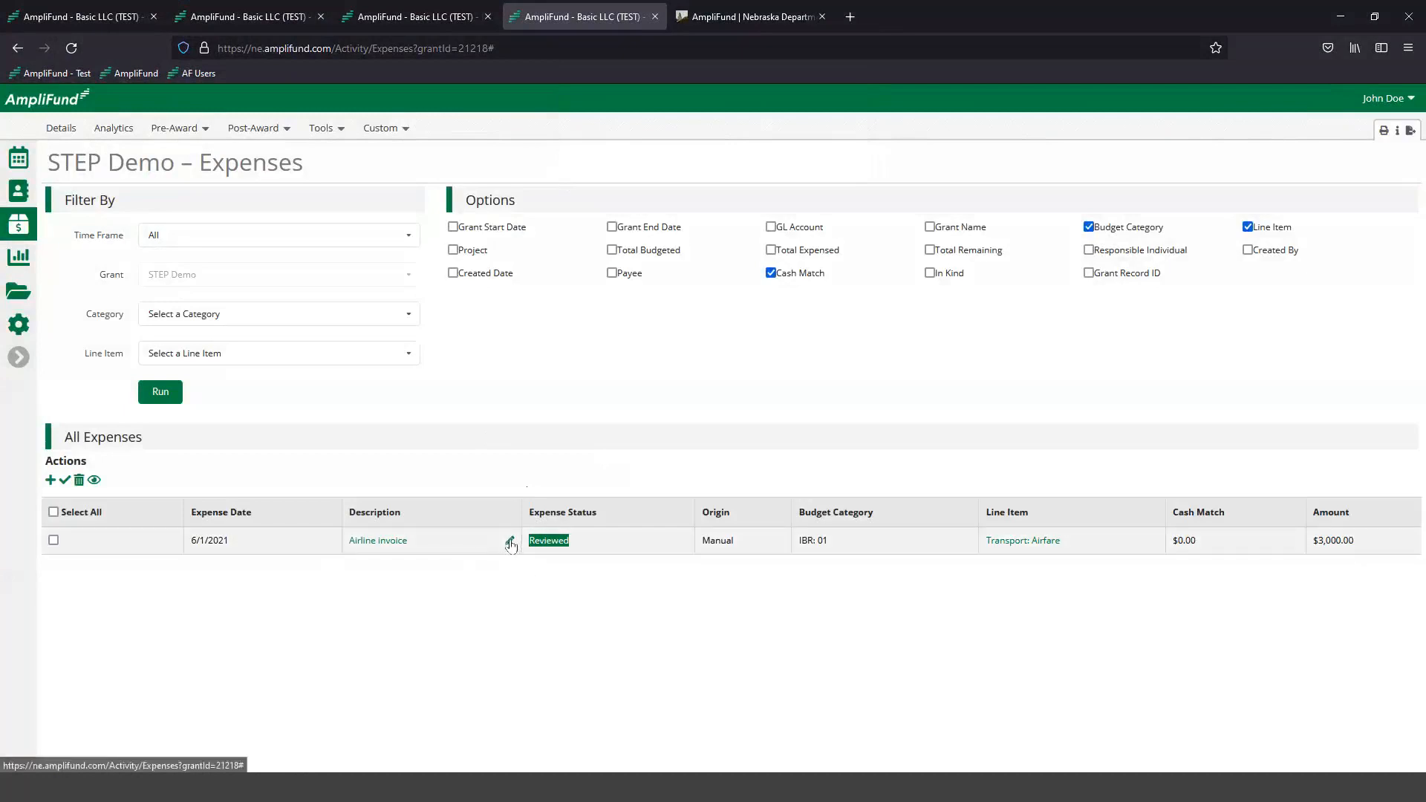
pyautogui.click(511, 541)
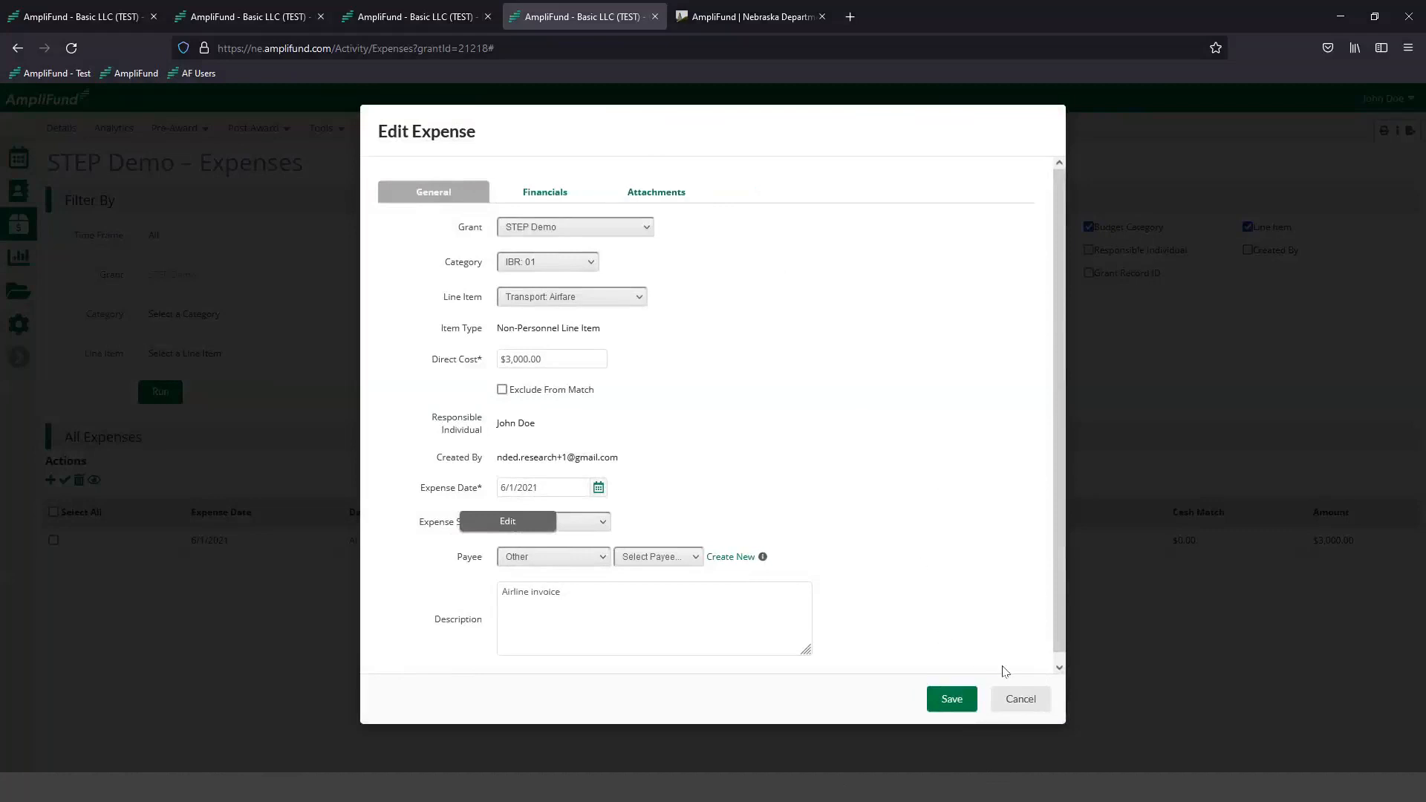
pyautogui.click(1021, 703)
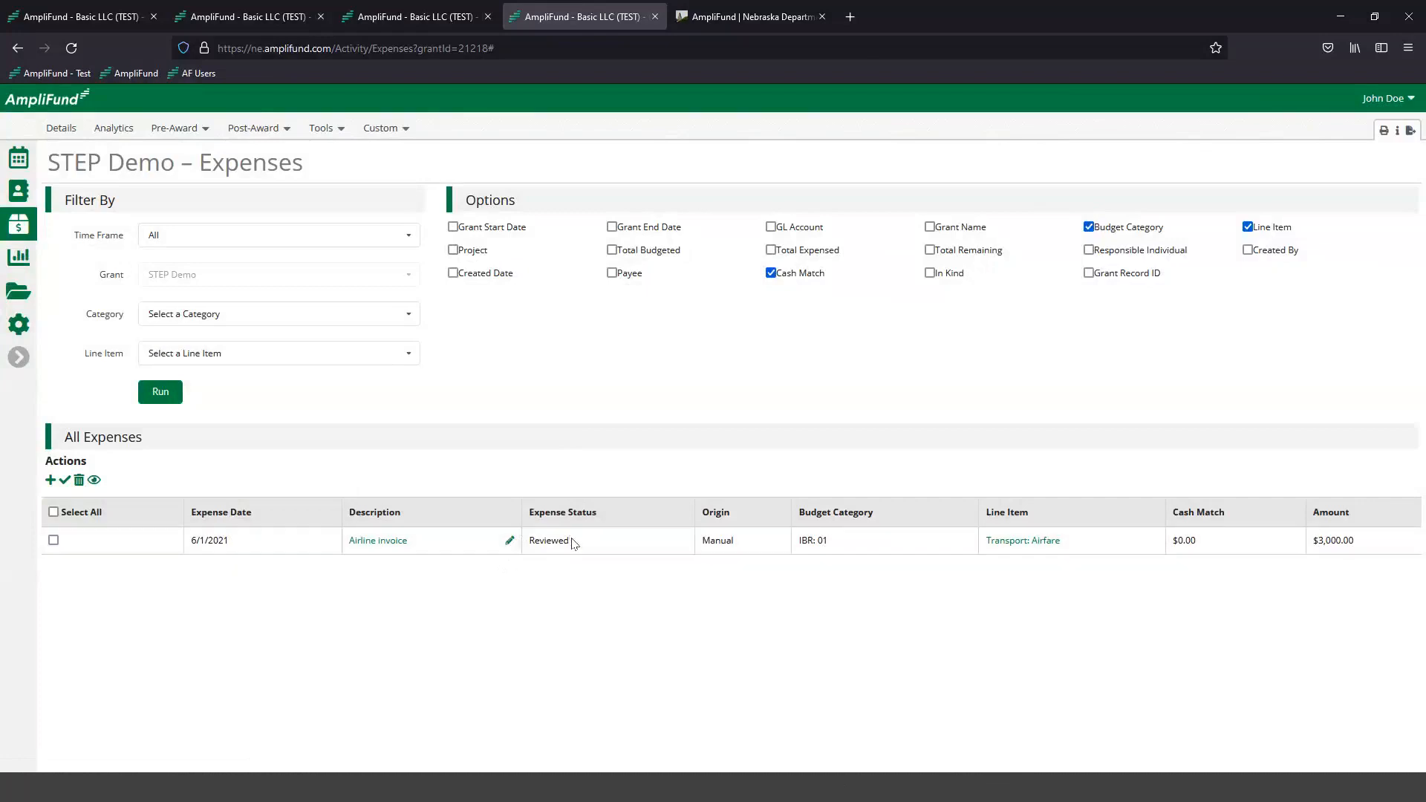
pyautogui.moveTo(572, 543); pyautogui.dragTo(526, 543)
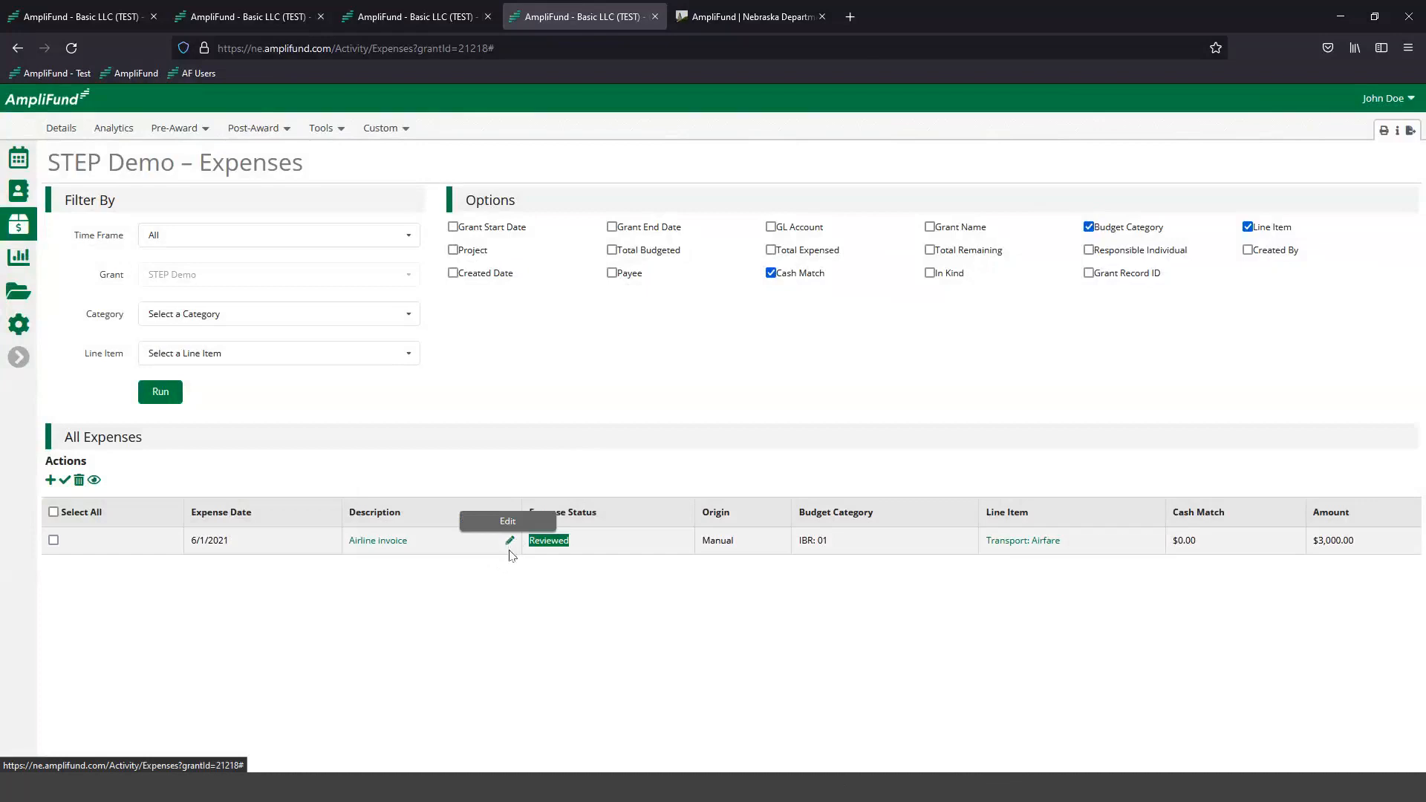
pyautogui.click(513, 607)
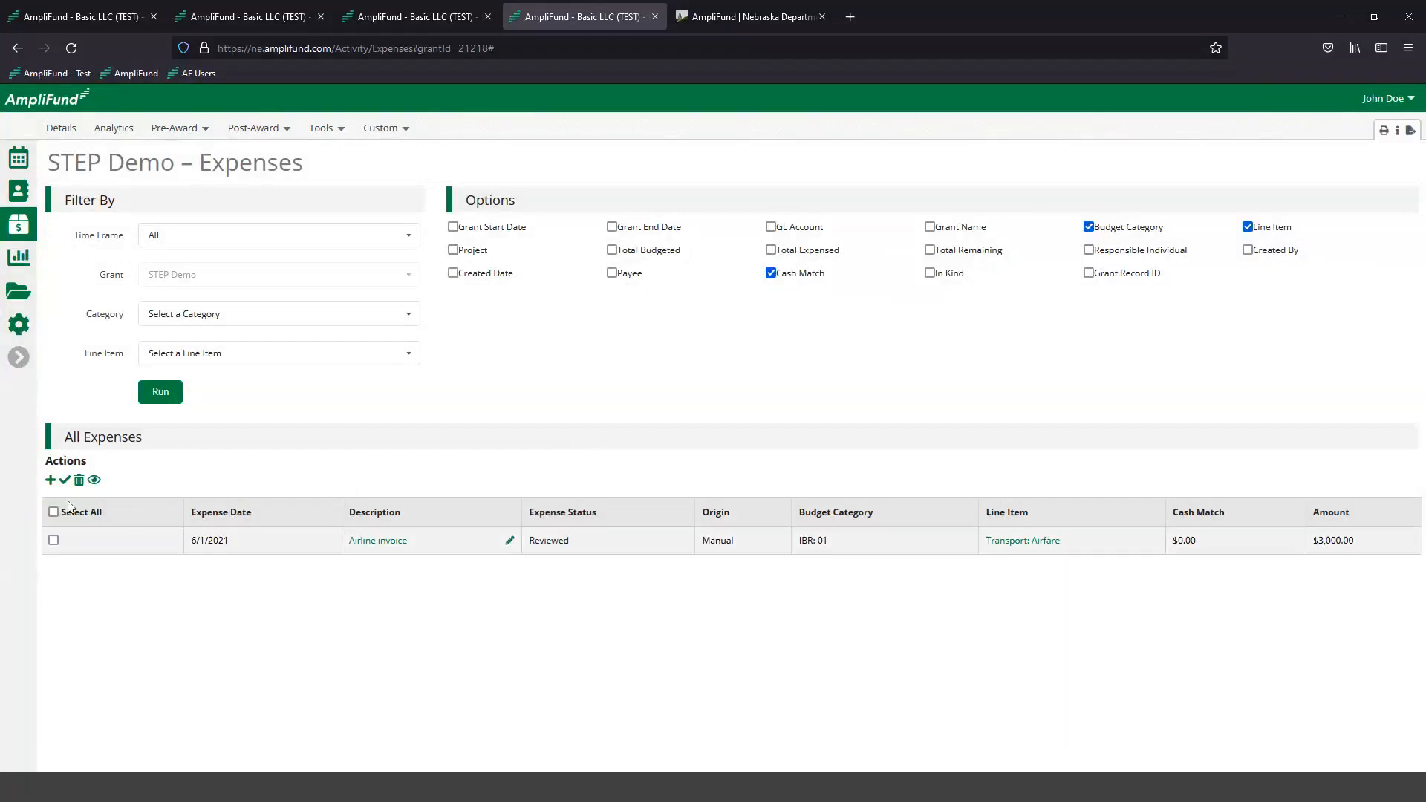
# - Start a new expense in category IBR: 01 for the Transport: Care Rental line item with a direct cost of $500.00
pyautogui.click(51, 480)
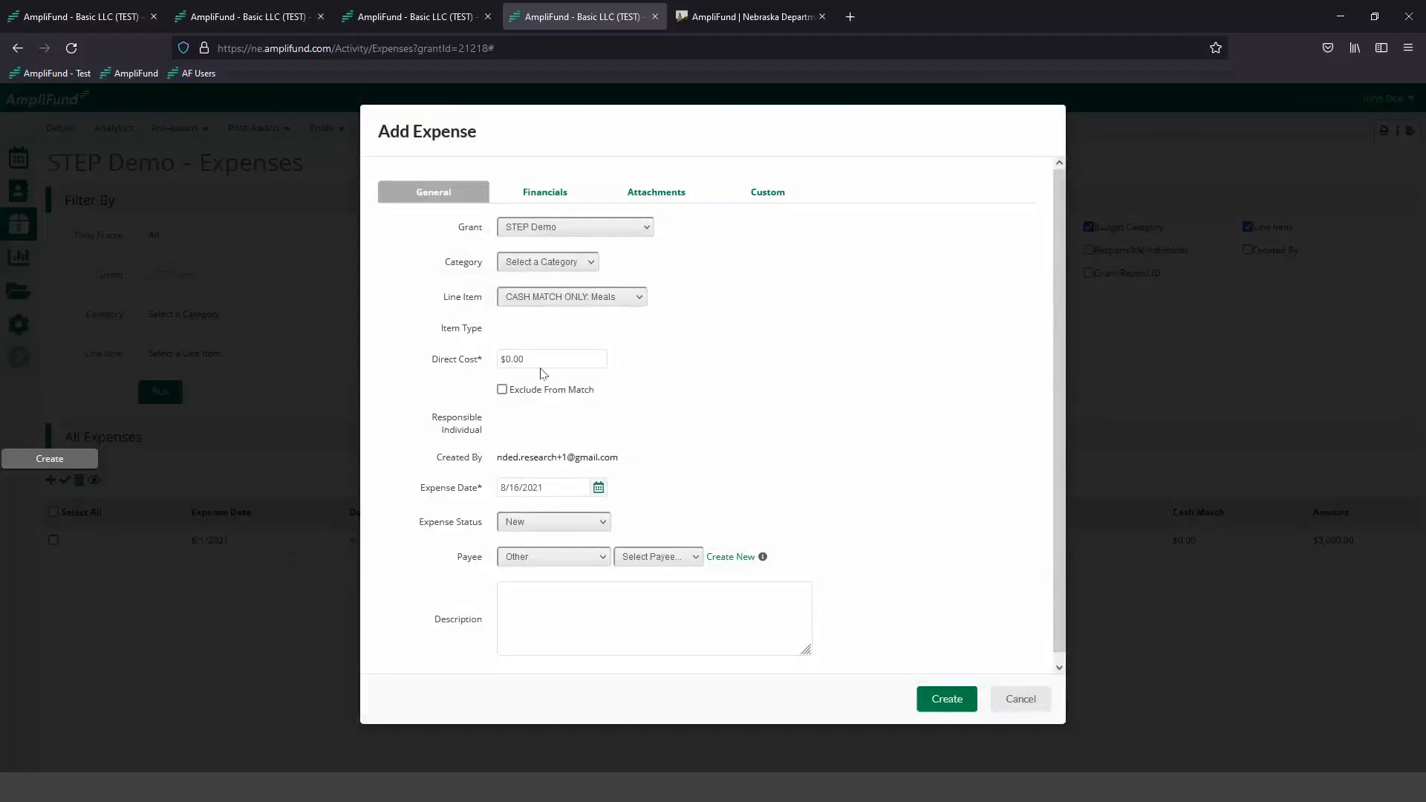
pyautogui.click(544, 269)
pyautogui.click(544, 298)
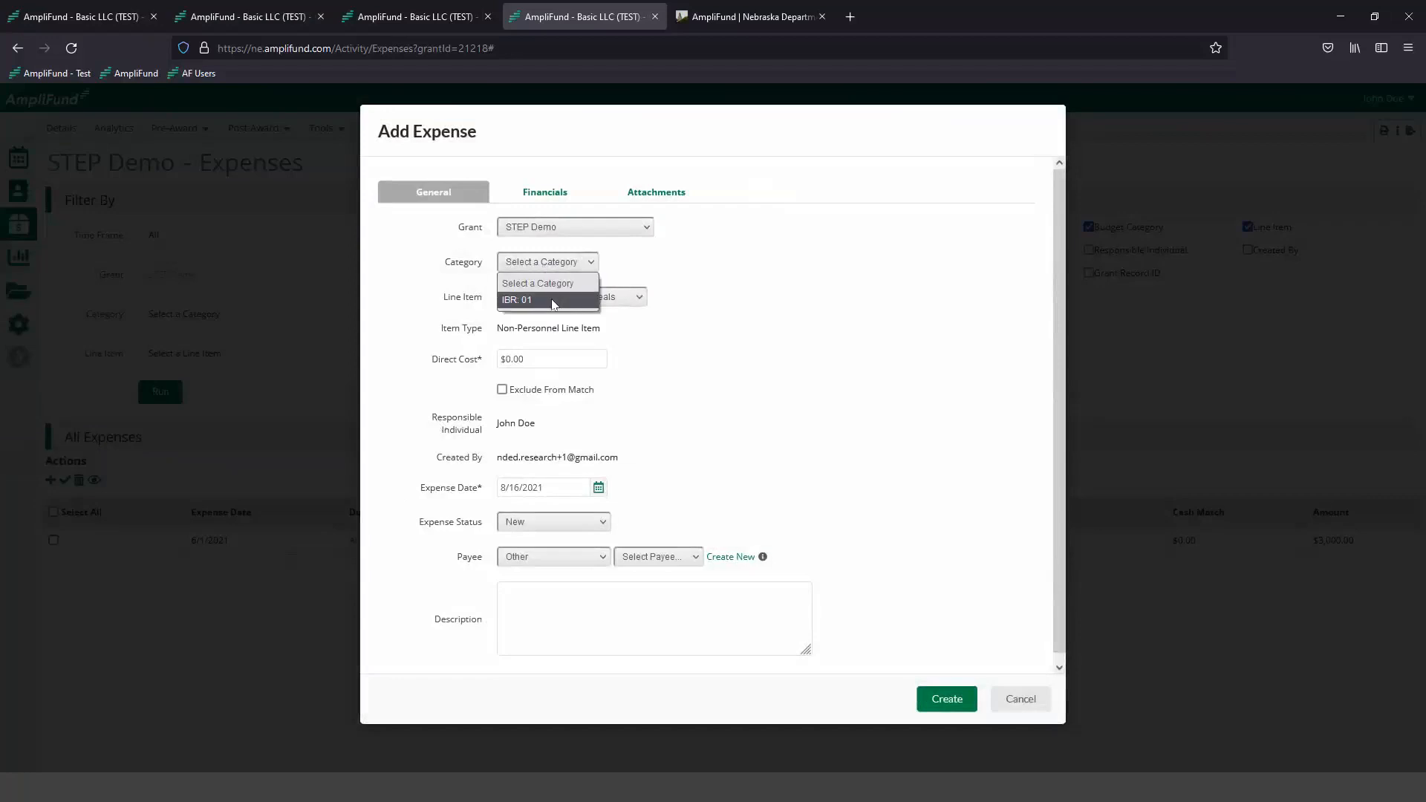
pyautogui.click(544, 300)
pyautogui.click(562, 360)
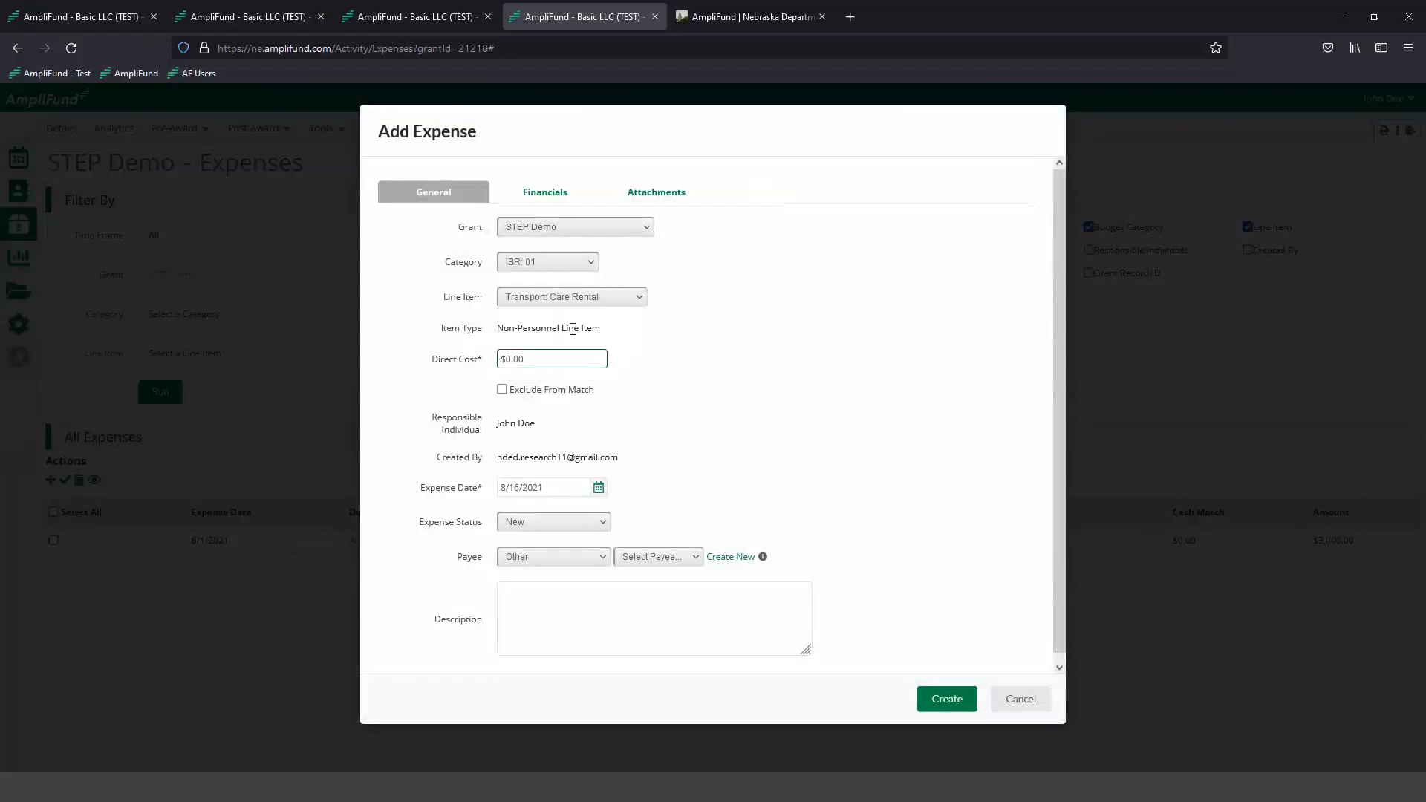
pyautogui.click(542, 363)
pyautogui.click(728, 401)
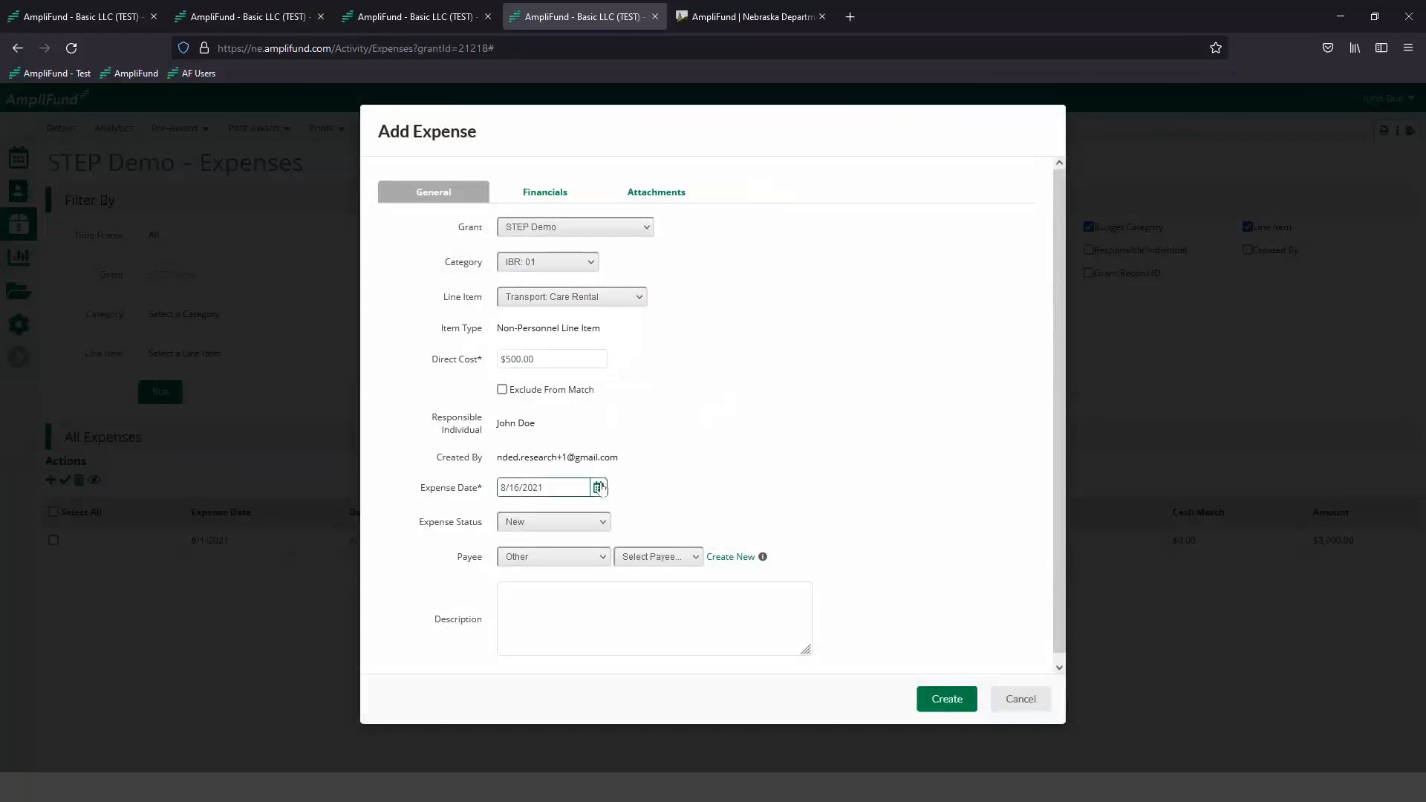
# - Set the expense date to 6/4/2021, the status to Reviewed and the description to "Taxis"
pyautogui.click(598, 487)
pyautogui.click(511, 510)
pyautogui.click(511, 509)
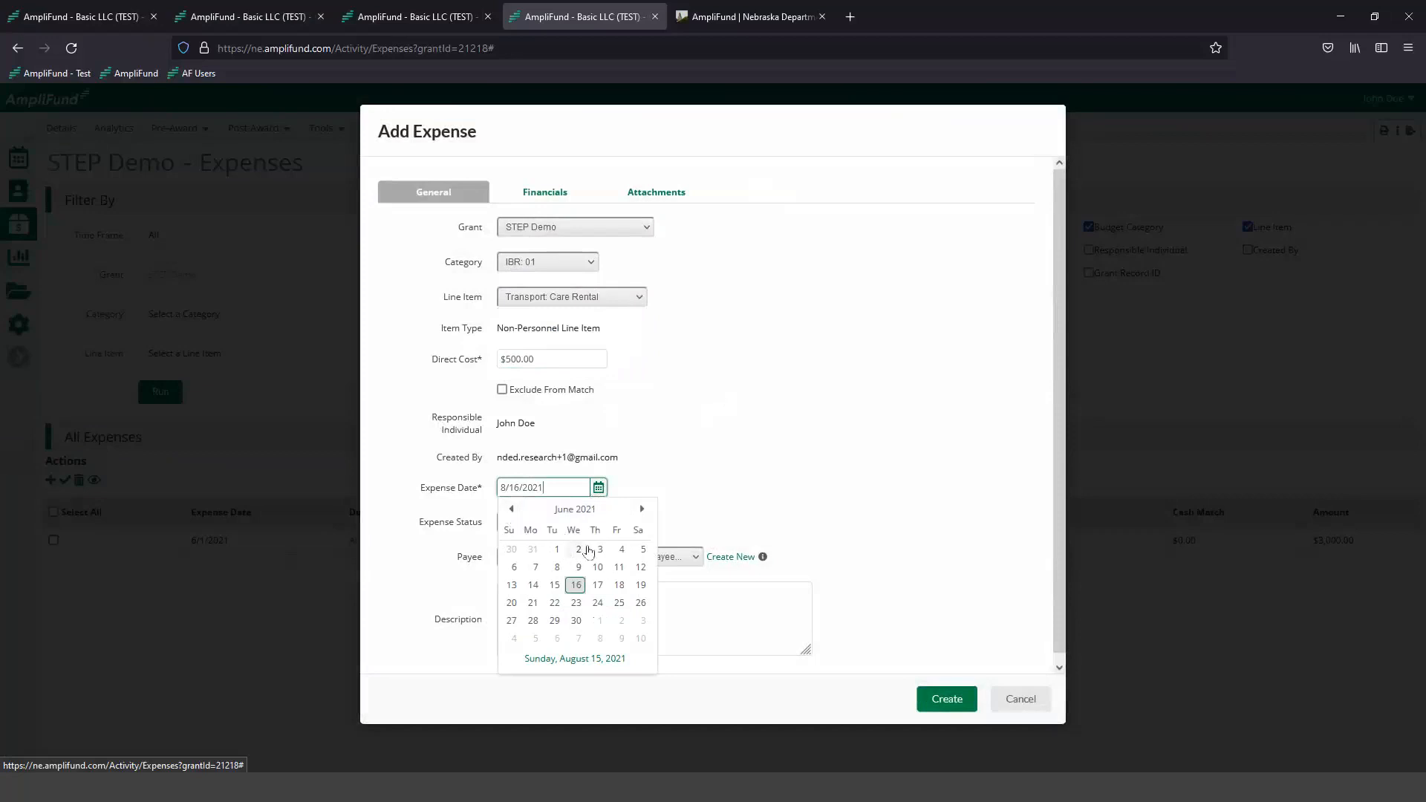
pyautogui.click(622, 549)
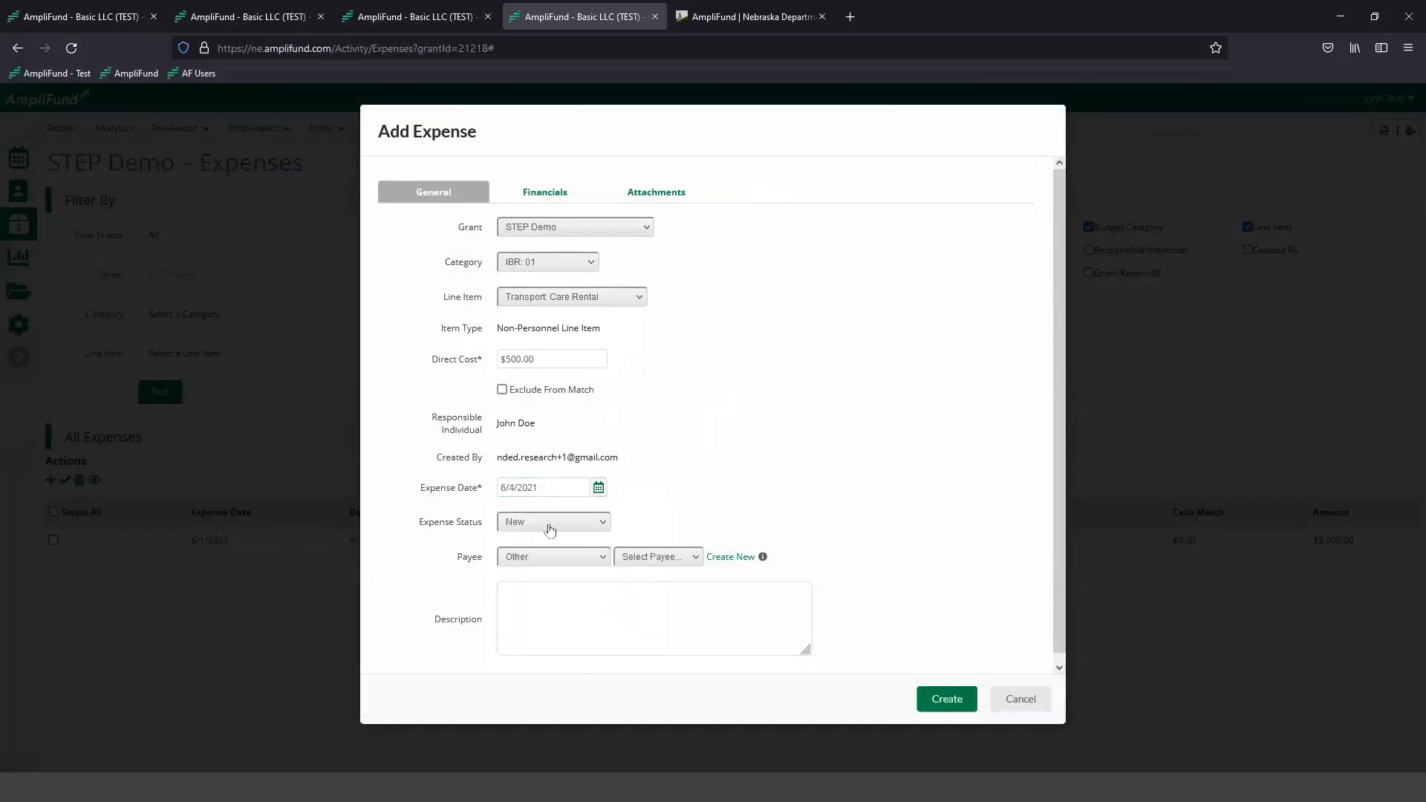
pyautogui.click(510, 526)
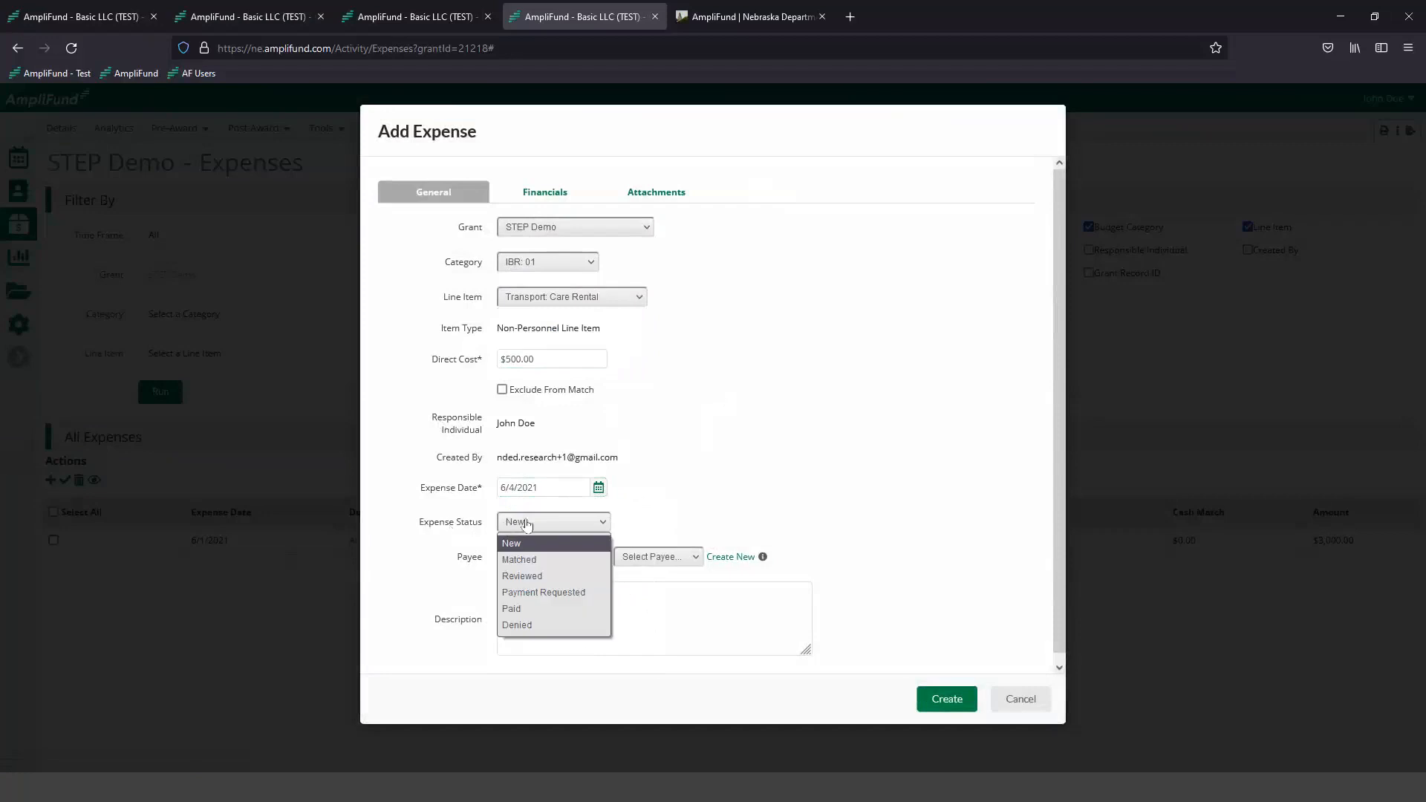
pyautogui.click(556, 576)
pyautogui.click(586, 607)
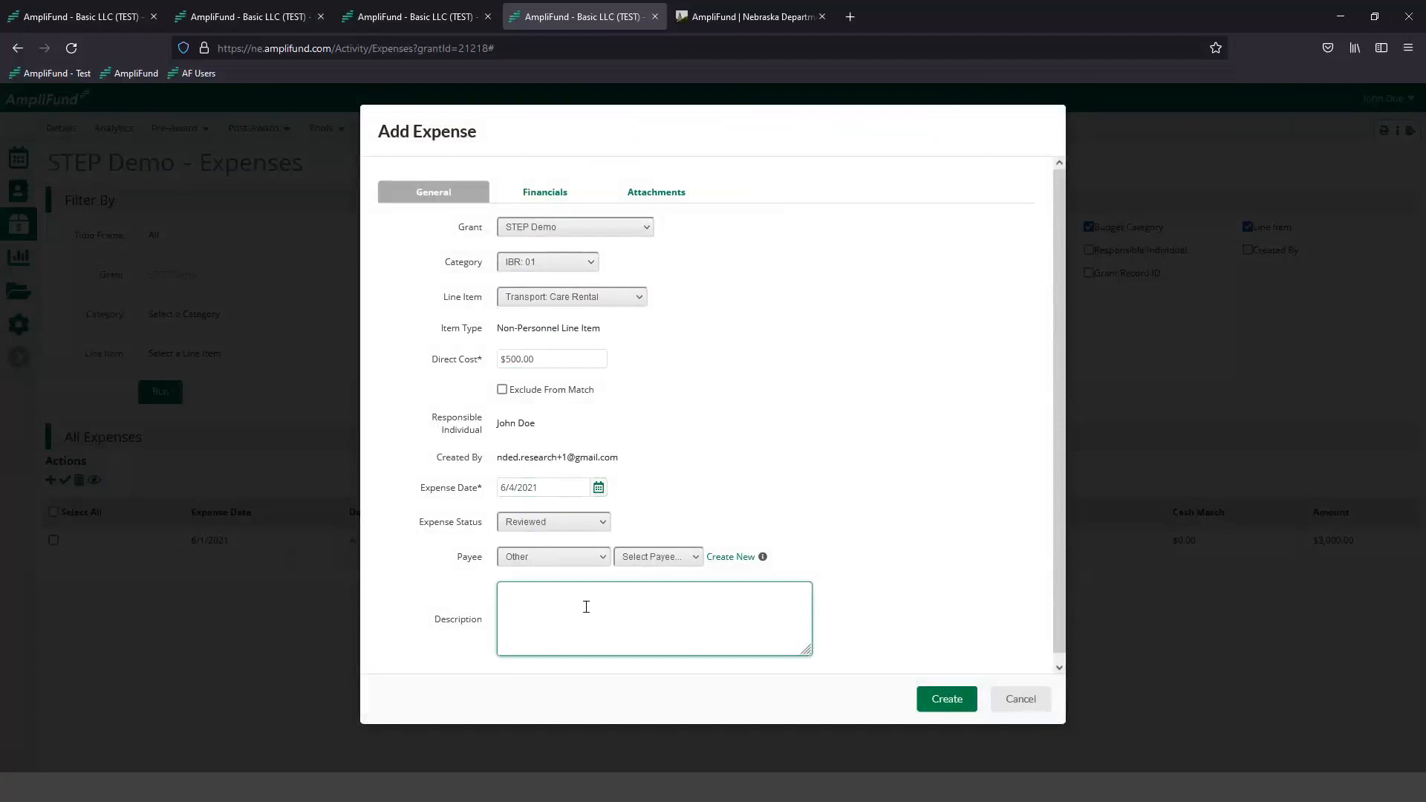
pyautogui.write('Taxis')
pyautogui.click(566, 199)
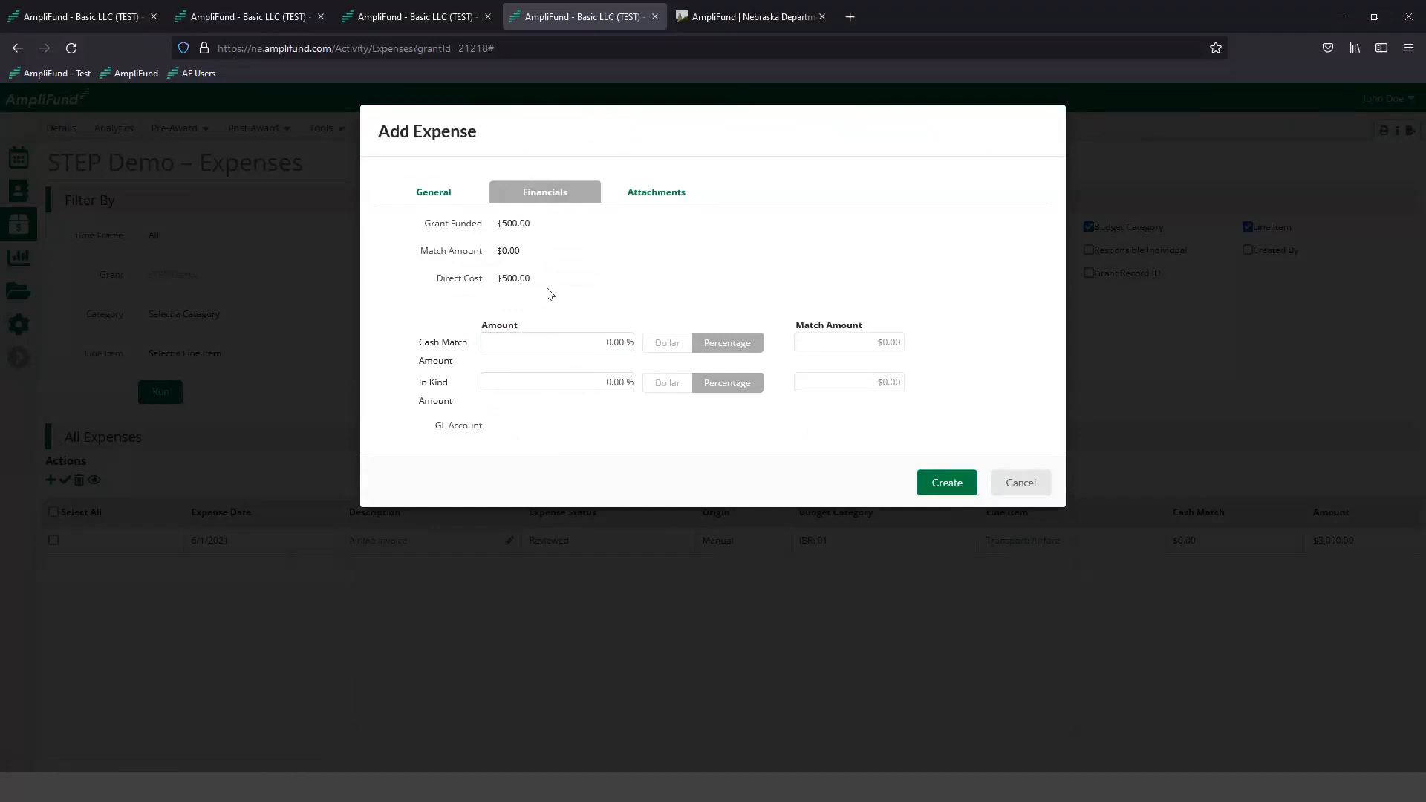
pyautogui.click(651, 199)
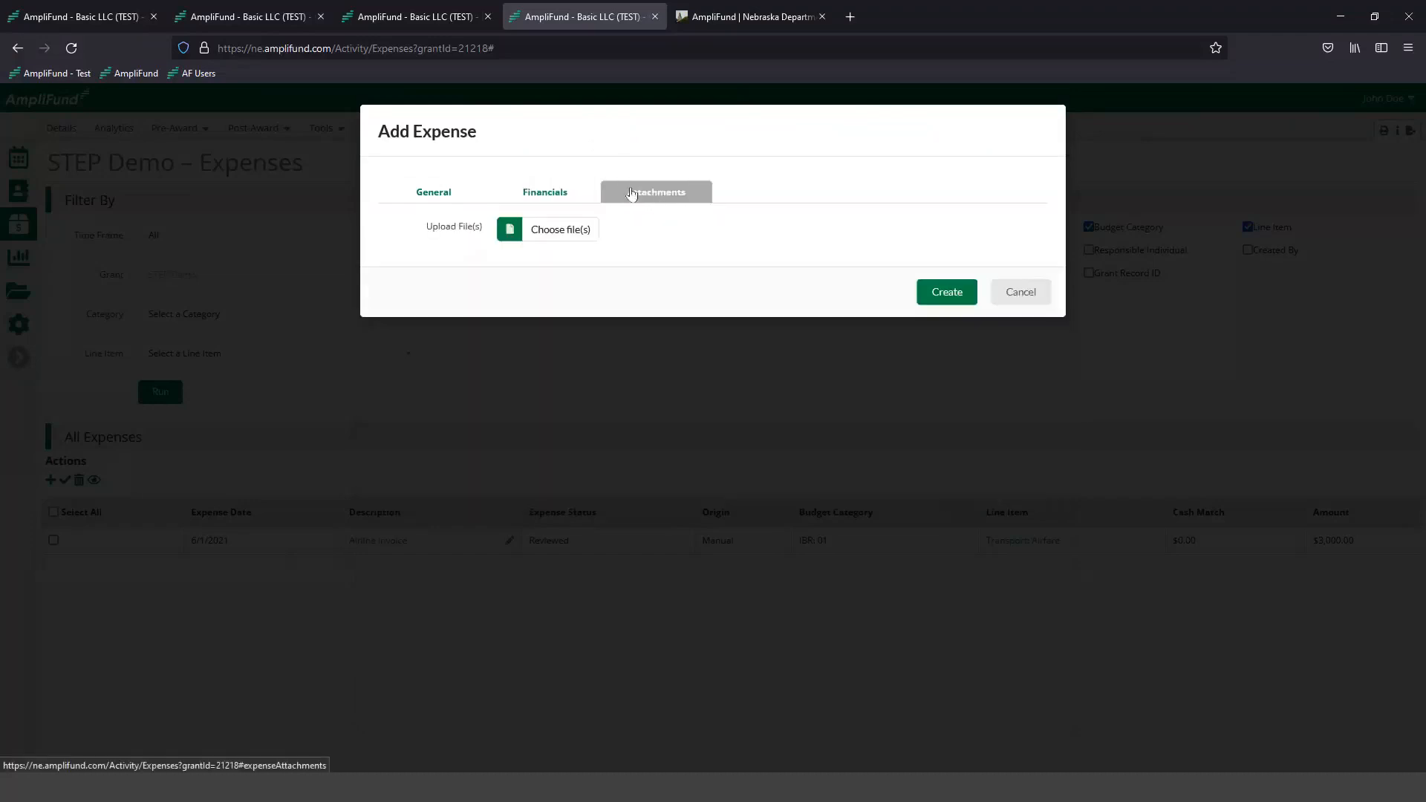
pyautogui.click(530, 235)
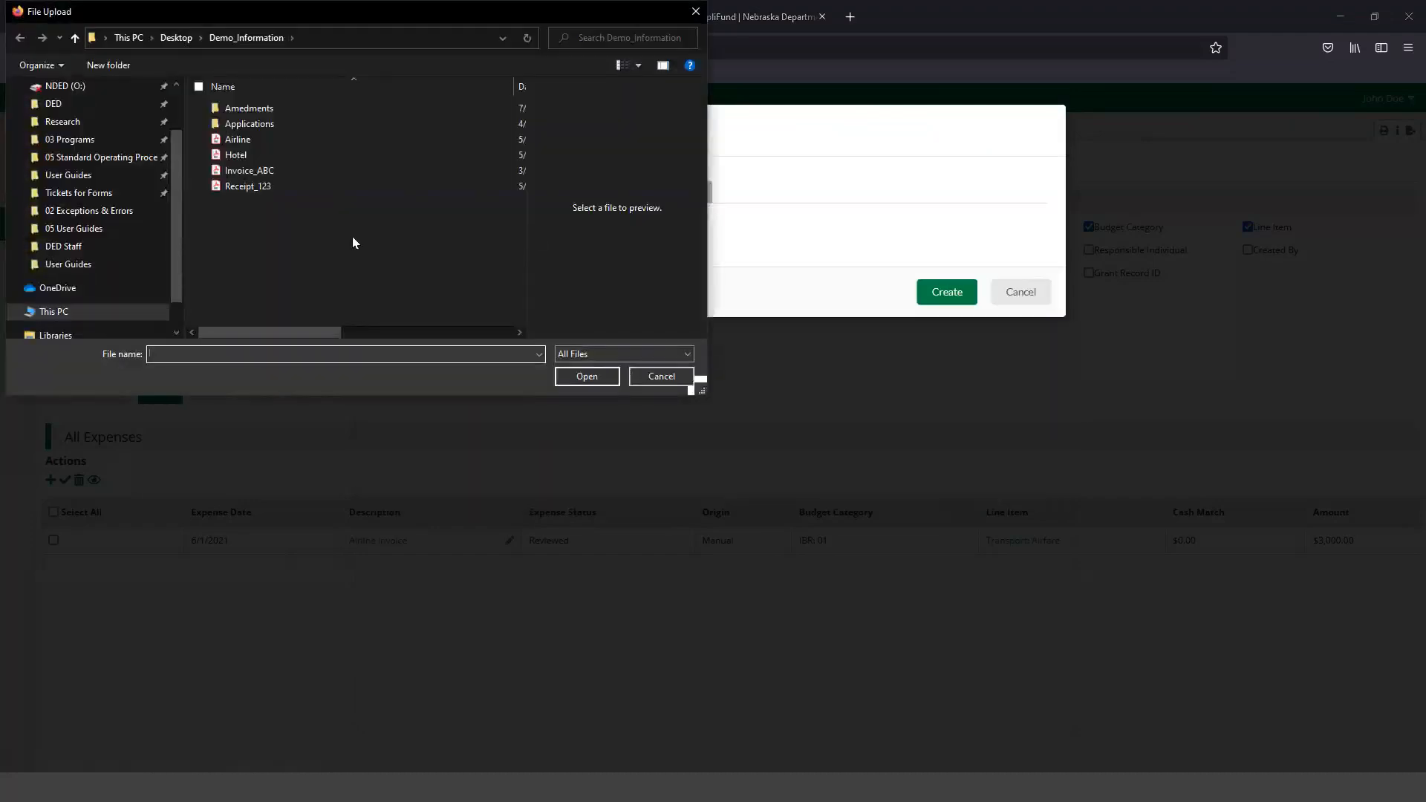
pyautogui.doubleClick(280, 187)
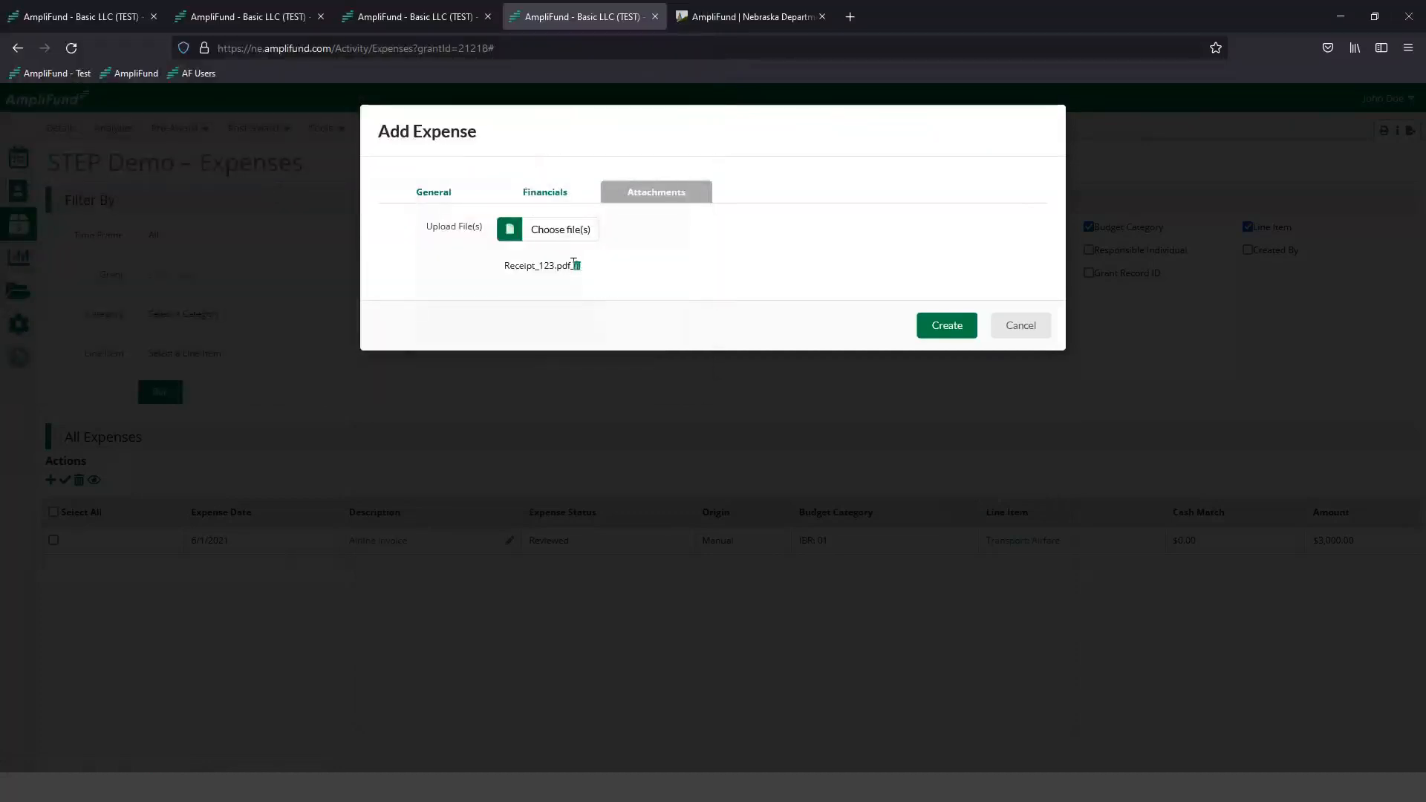
pyautogui.click(577, 266)
# - Attach Invoice_ABC.pdf from the Demo_Information folder to the taxi expense and create the expense
pyautogui.click(558, 232)
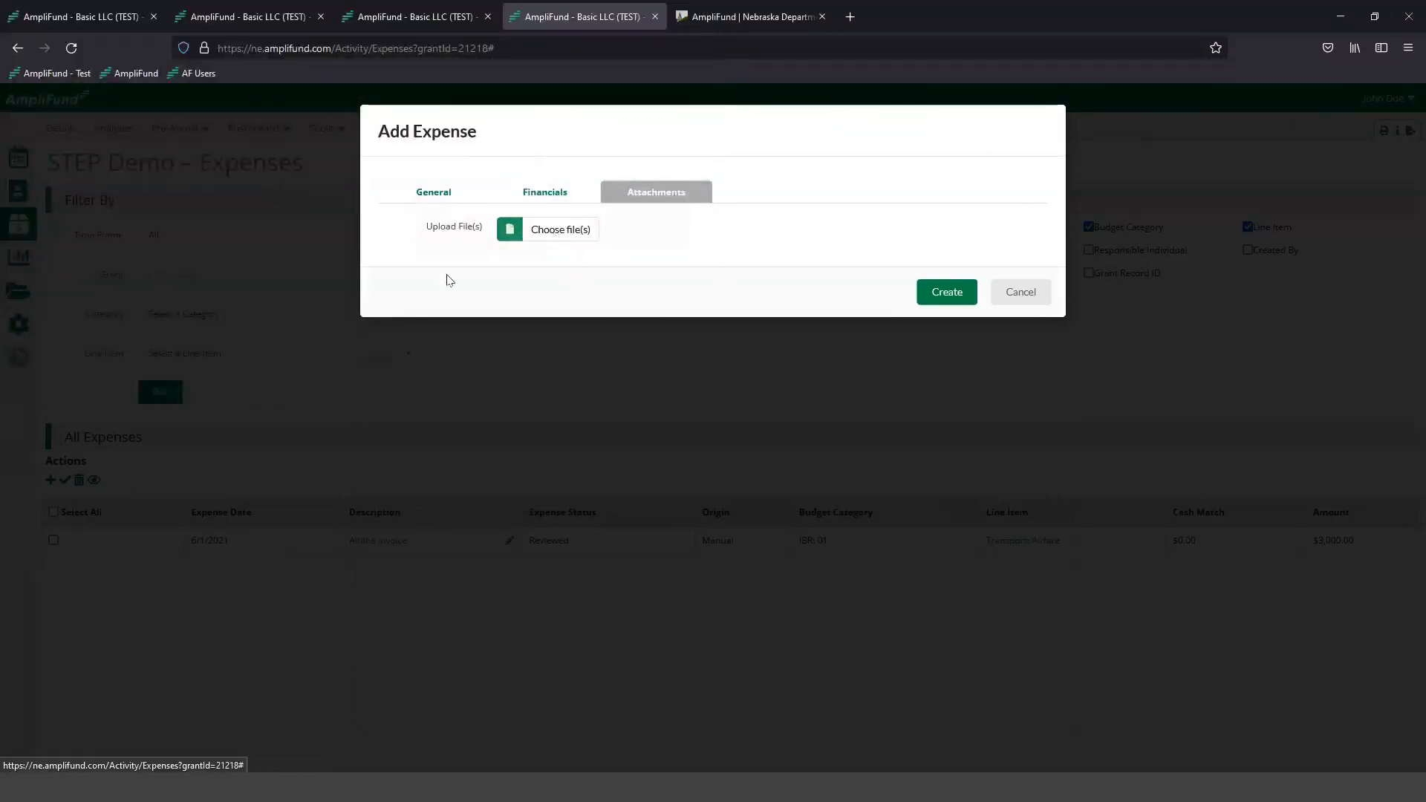
pyautogui.doubleClick(292, 171)
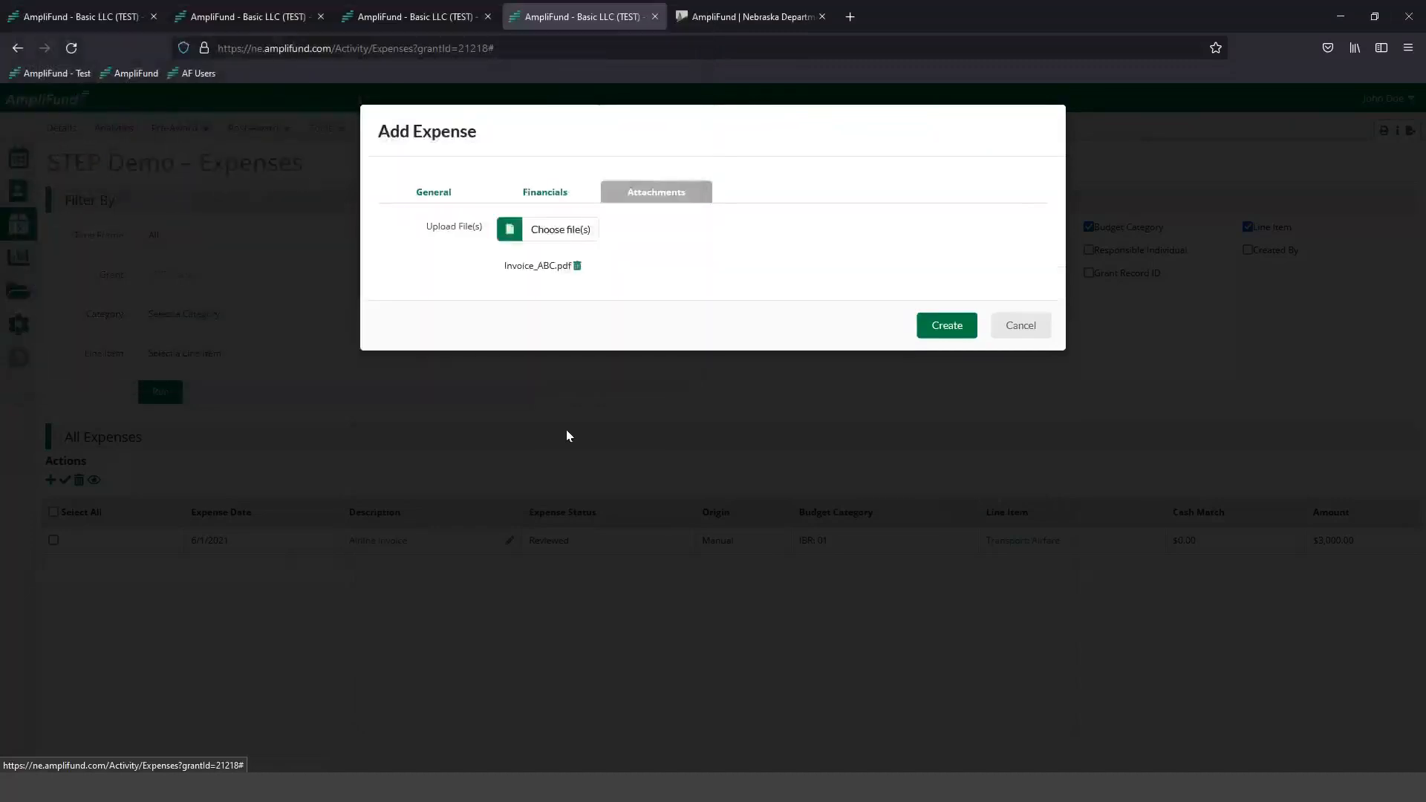
pyautogui.click(948, 325)
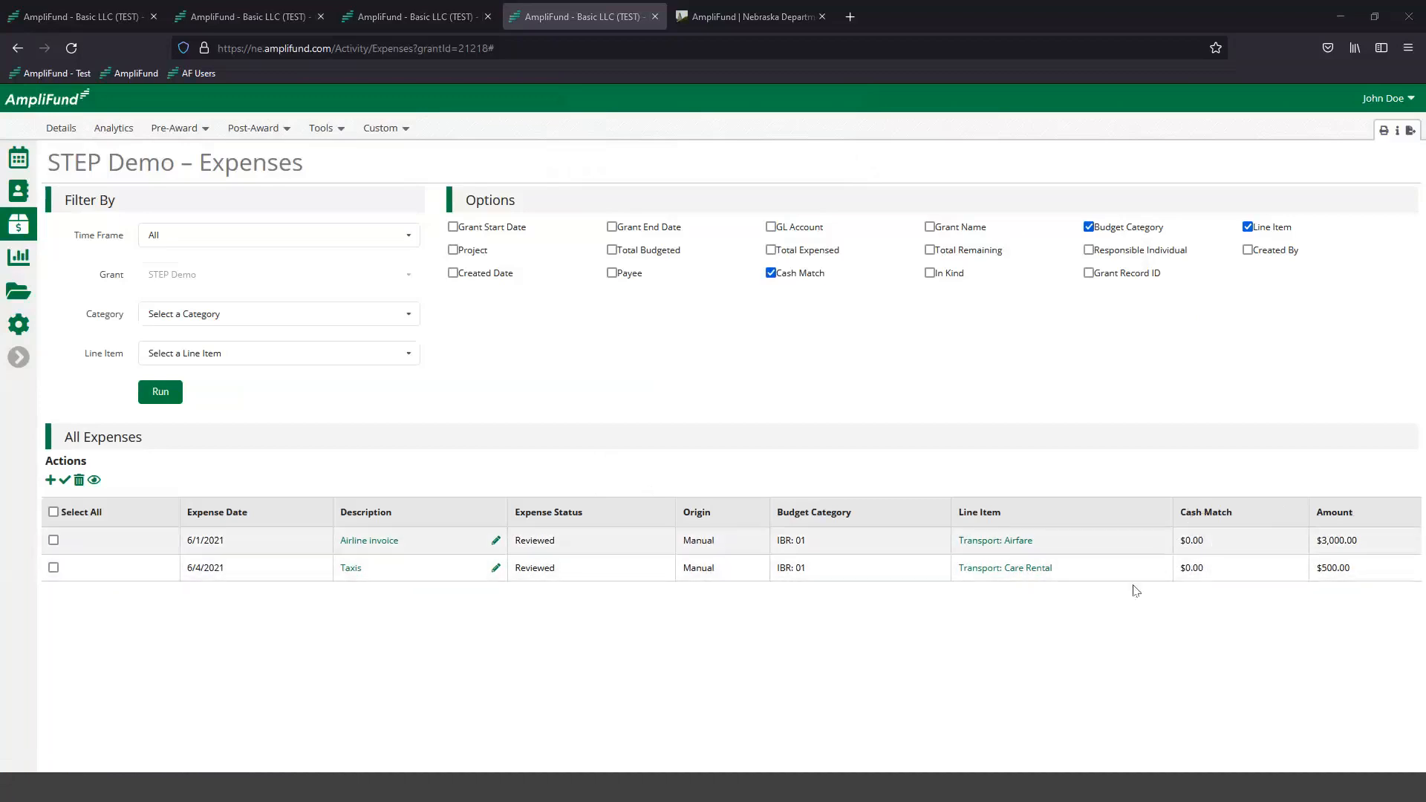
# - Start a new expense in category IBR: 01 for the Lodging: Hotel - Example City line item with a direct cost of $1,800.00
pyautogui.click(50, 479)
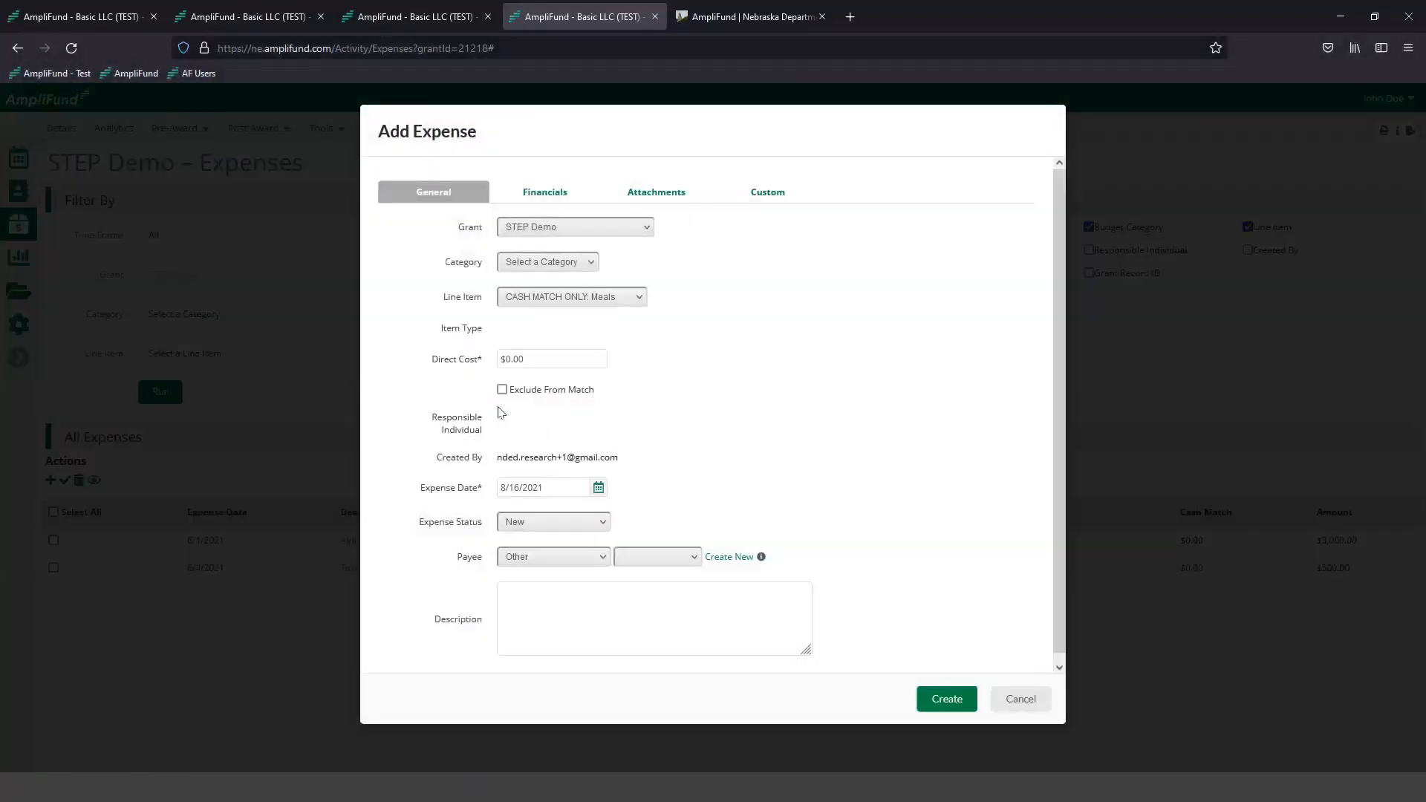
pyautogui.click(514, 266)
pyautogui.click(518, 300)
pyautogui.click(519, 300)
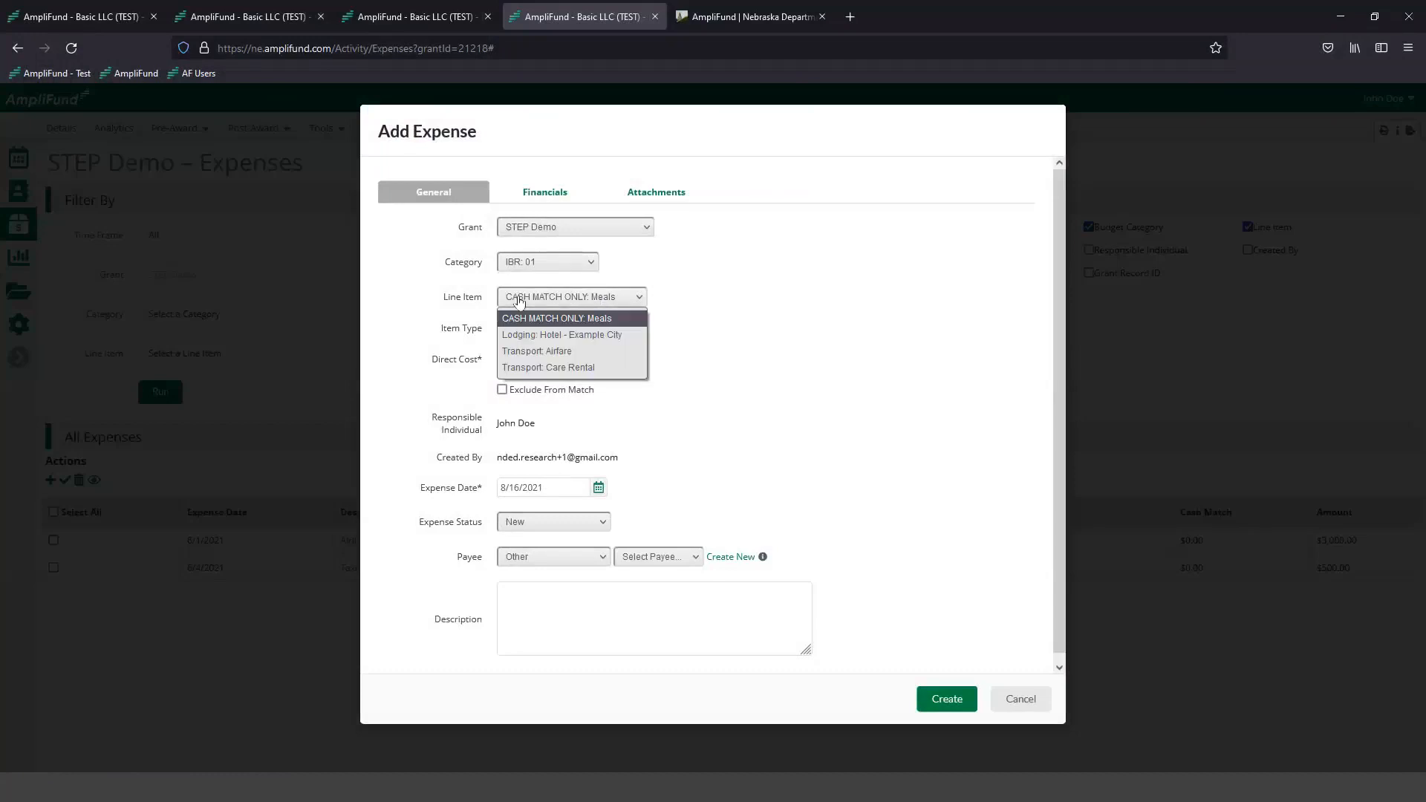
pyautogui.click(626, 335)
pyautogui.click(543, 360)
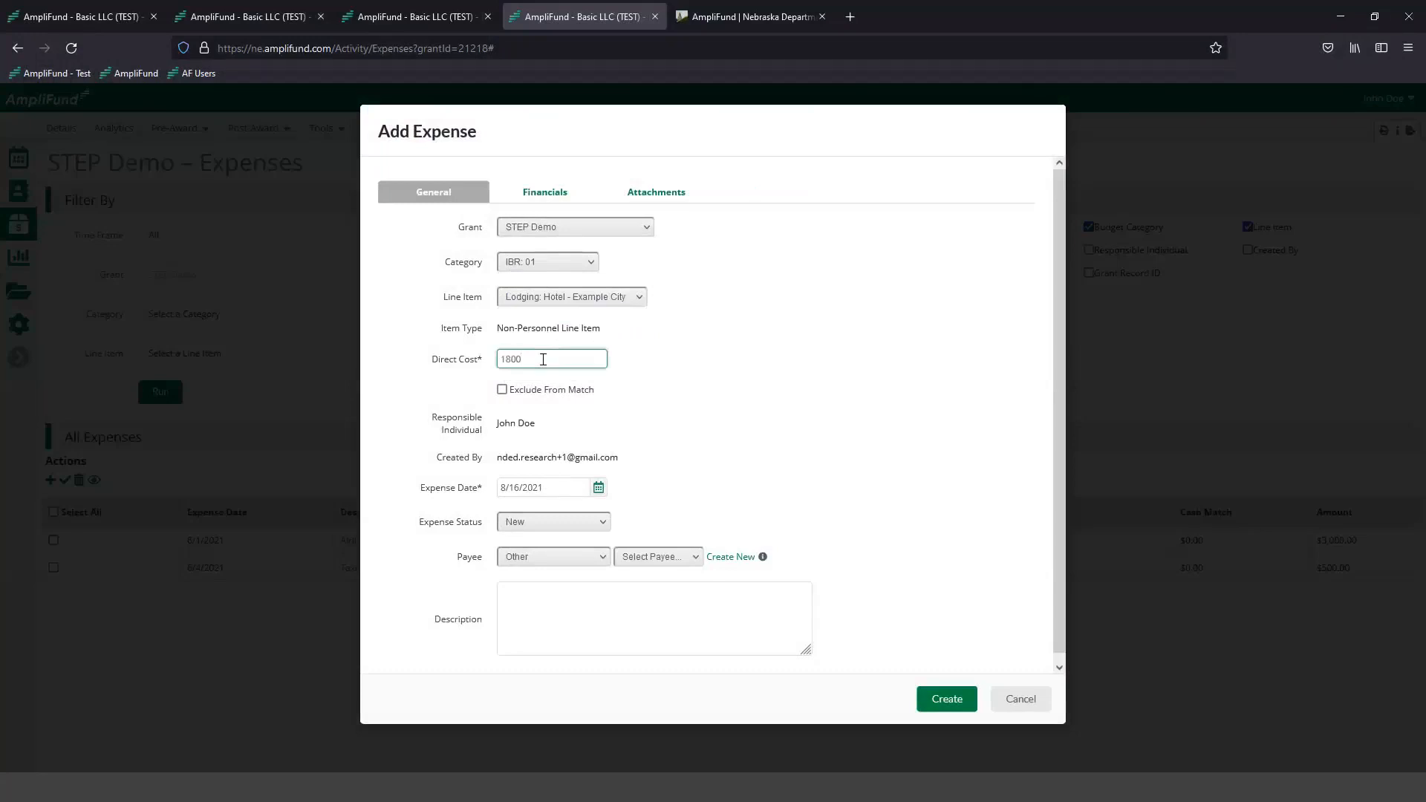
pyautogui.click(638, 382)
# - Set the expense status to Reviewed, the expense date to 6/8/2021 and the description to "Hotel"
pyautogui.click(516, 525)
pyautogui.click(554, 575)
pyautogui.click(598, 487)
pyautogui.click(511, 509)
pyautogui.click(511, 509)
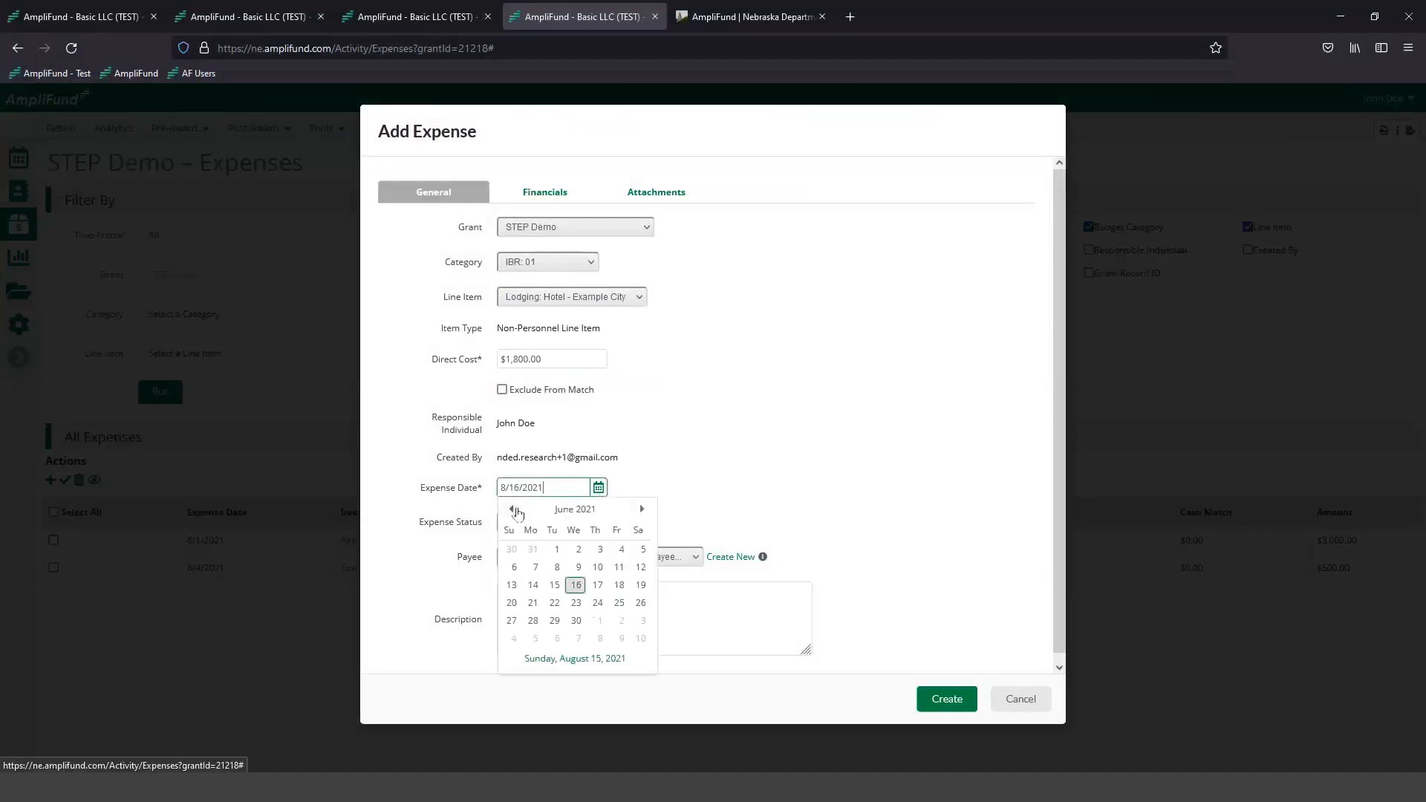
pyautogui.click(557, 568)
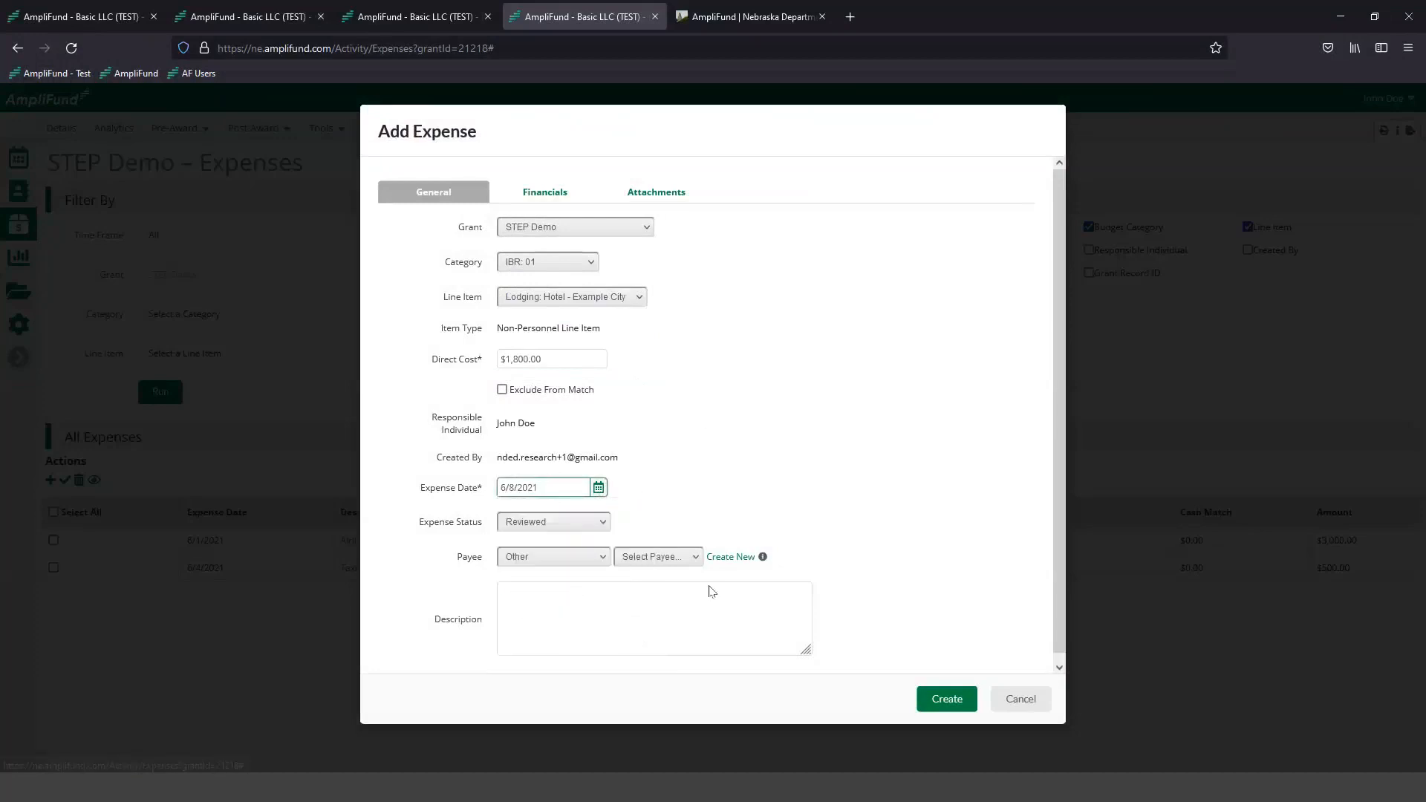
pyautogui.click(563, 610)
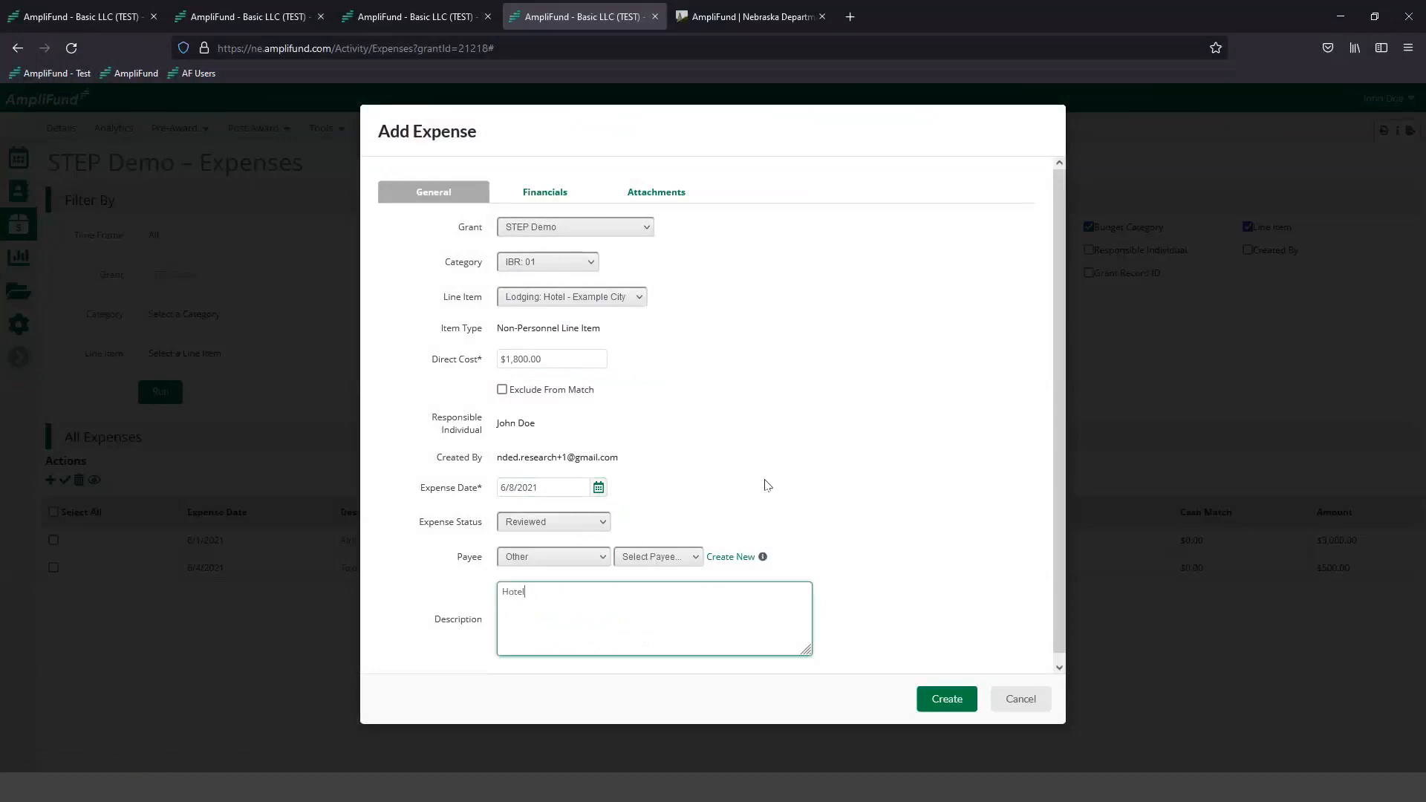
# - Switch the cash match entry to dollars in the expense's financials and set the cash match to $300.00
pyautogui.click(553, 195)
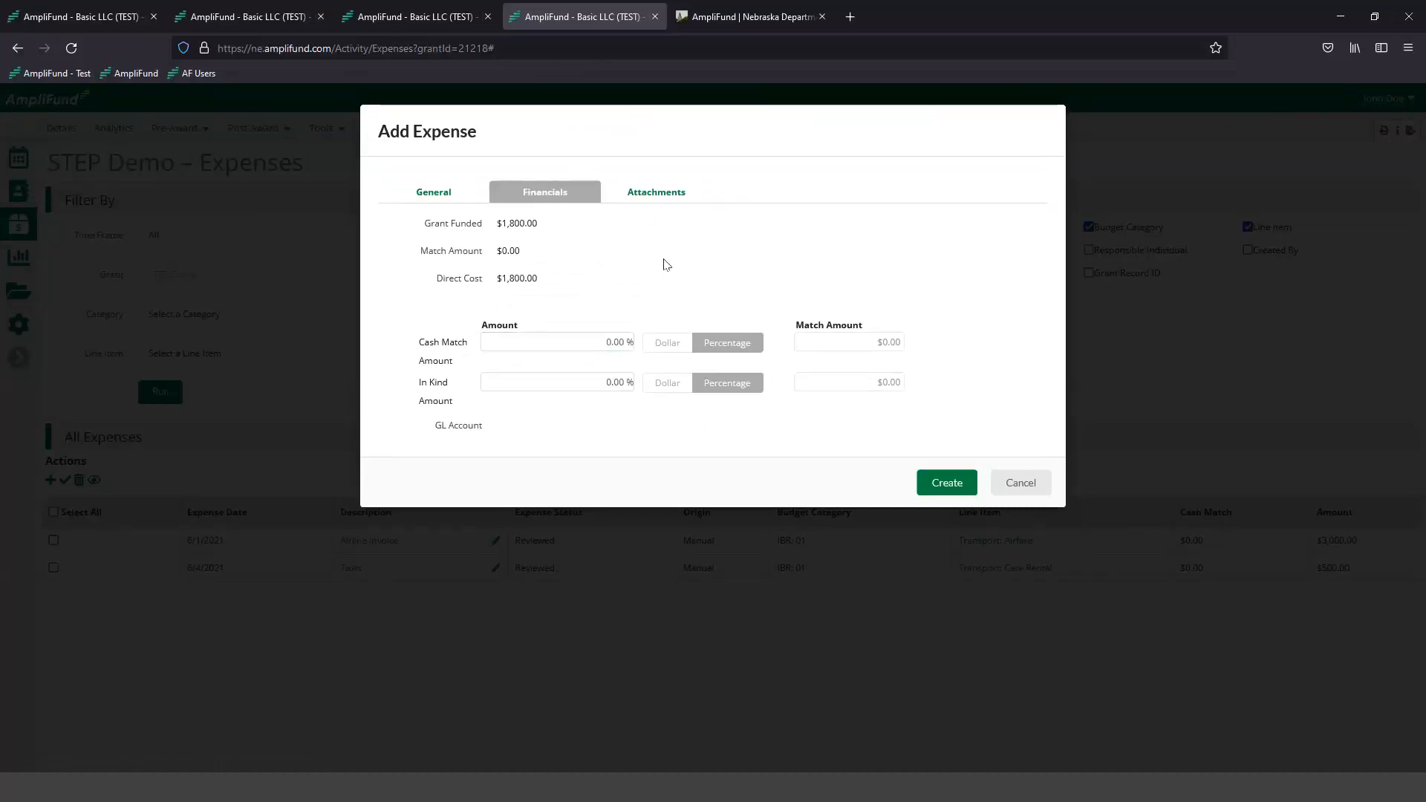
pyautogui.click(667, 344)
pyautogui.click(576, 343)
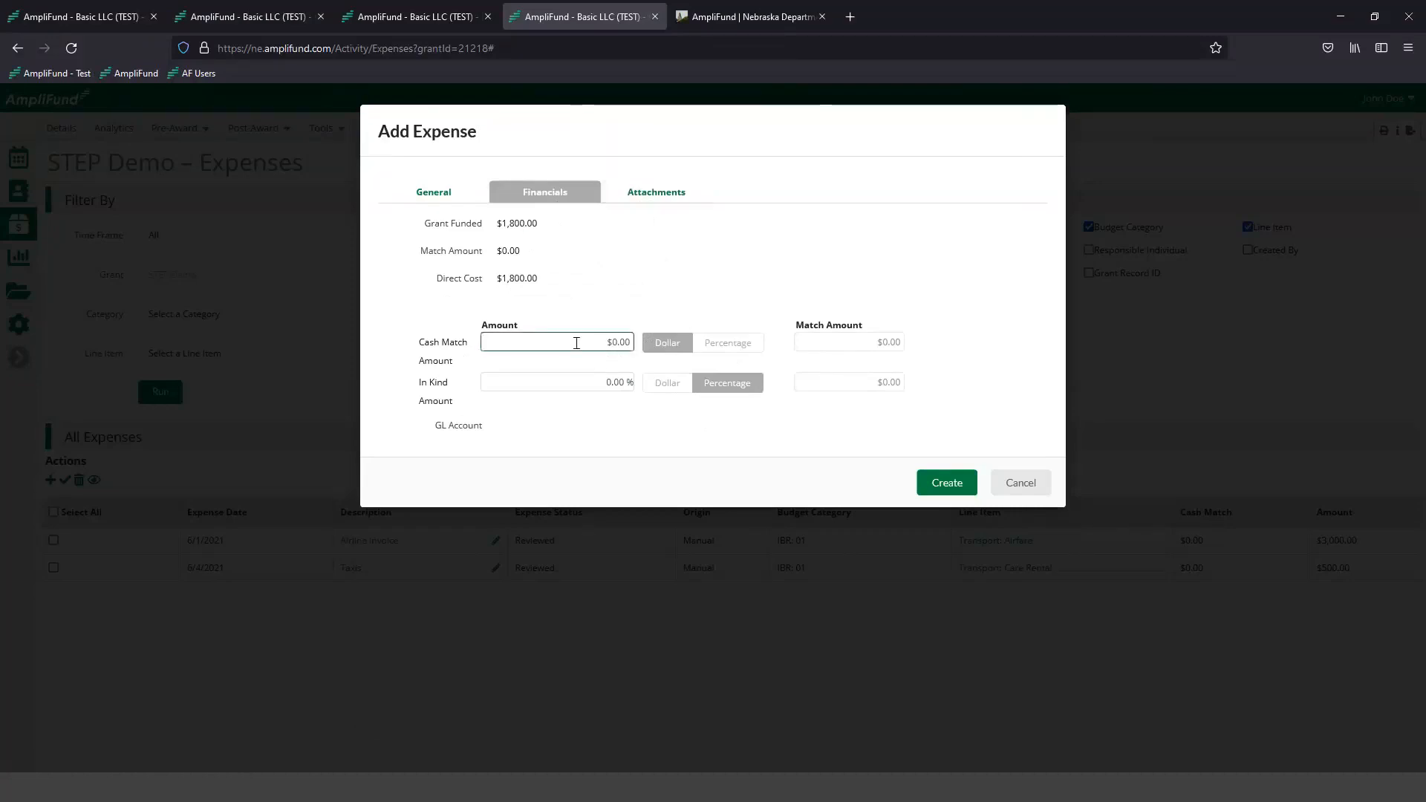
pyautogui.click(563, 342)
pyautogui.write('300')
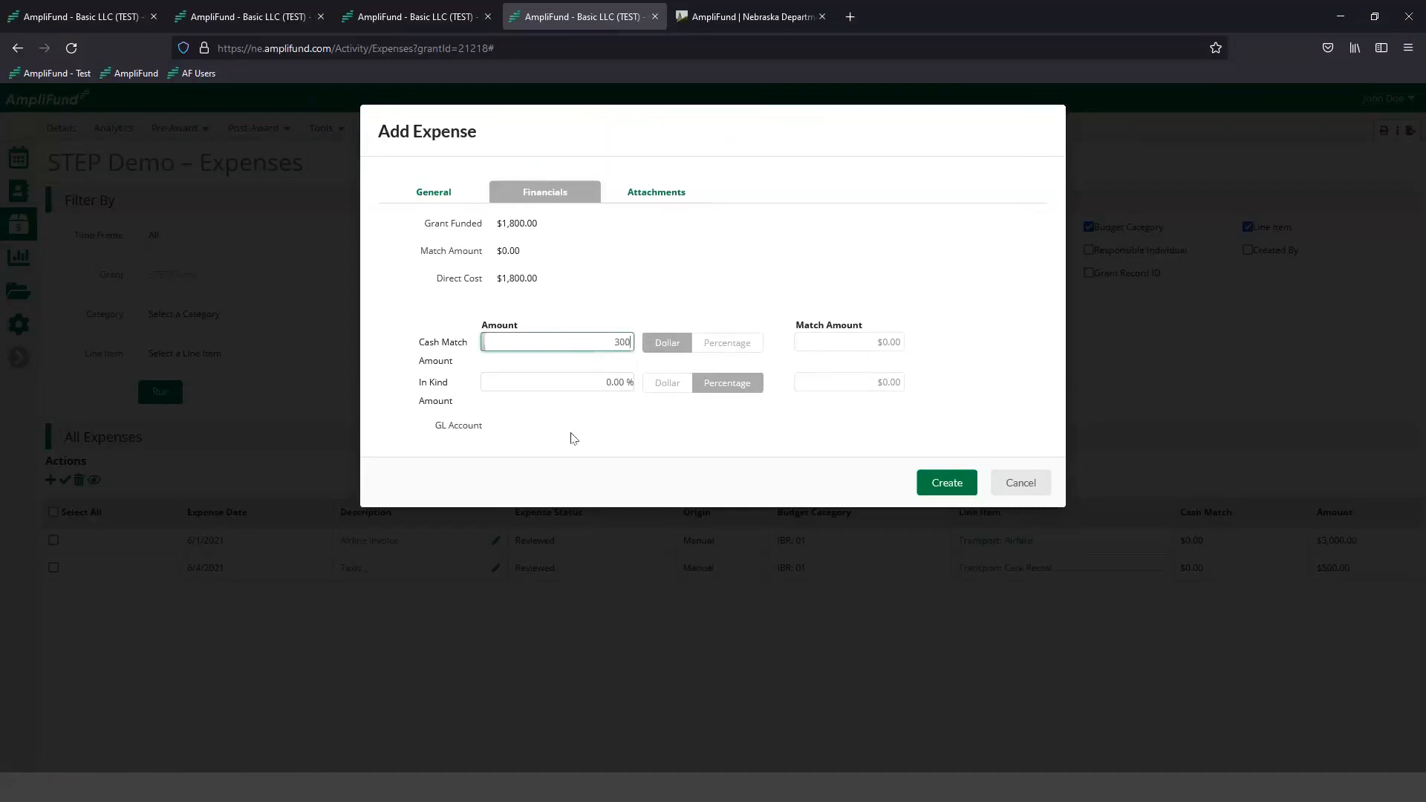
pyautogui.click(626, 285)
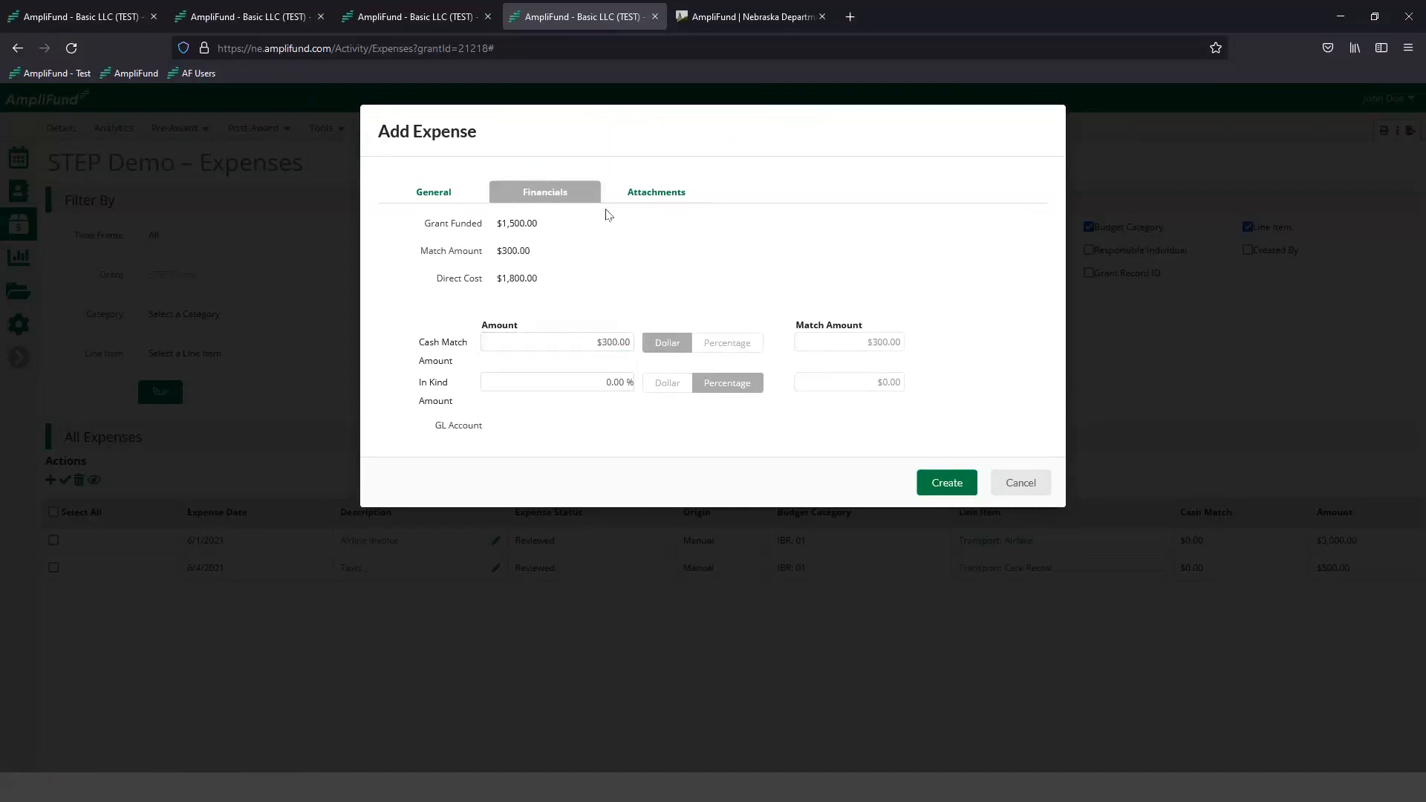
# - Attach the Hotel file from the Demo_Information folder, create the expense, and check its cash match in the expense list
pyautogui.click(635, 195)
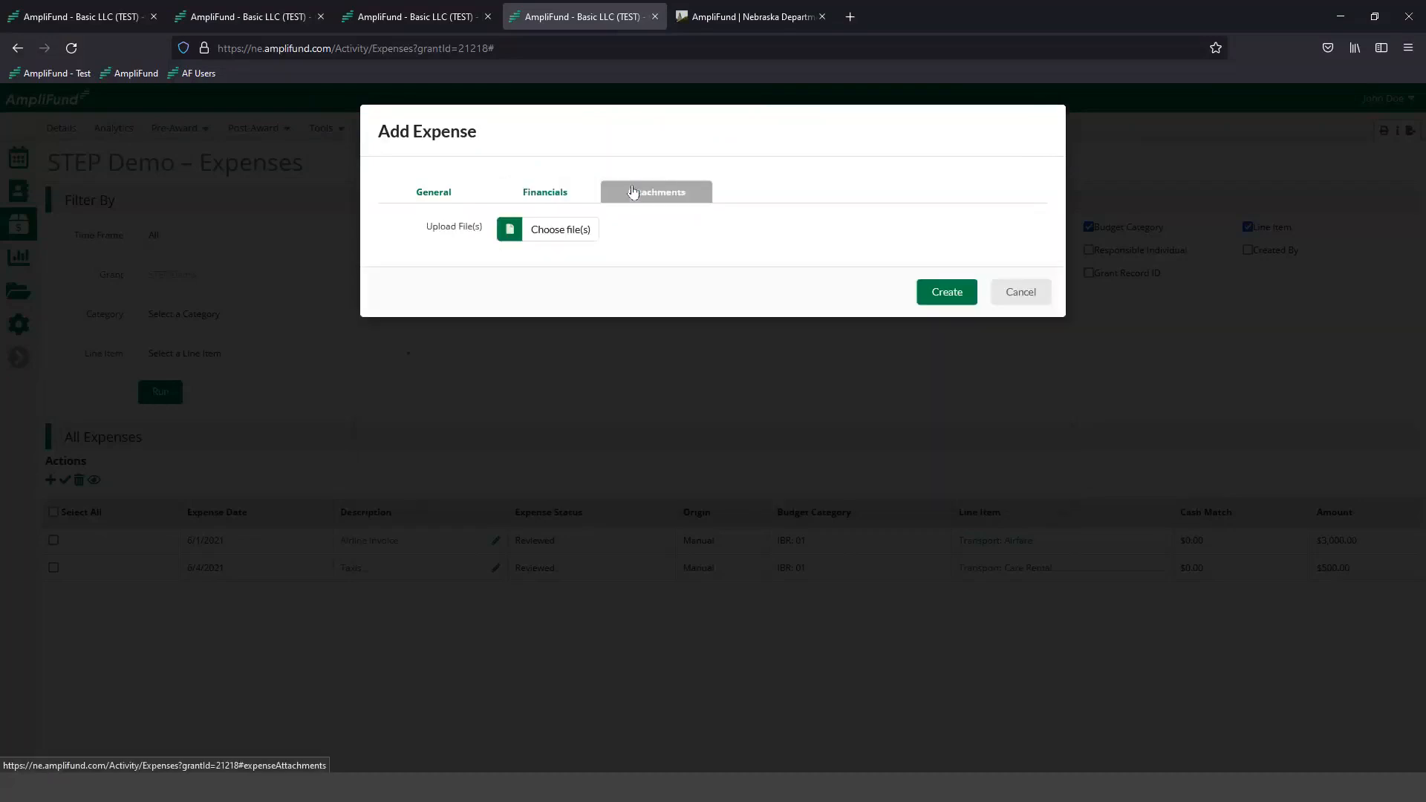
pyautogui.click(560, 232)
pyautogui.doubleClick(235, 155)
pyautogui.click(947, 324)
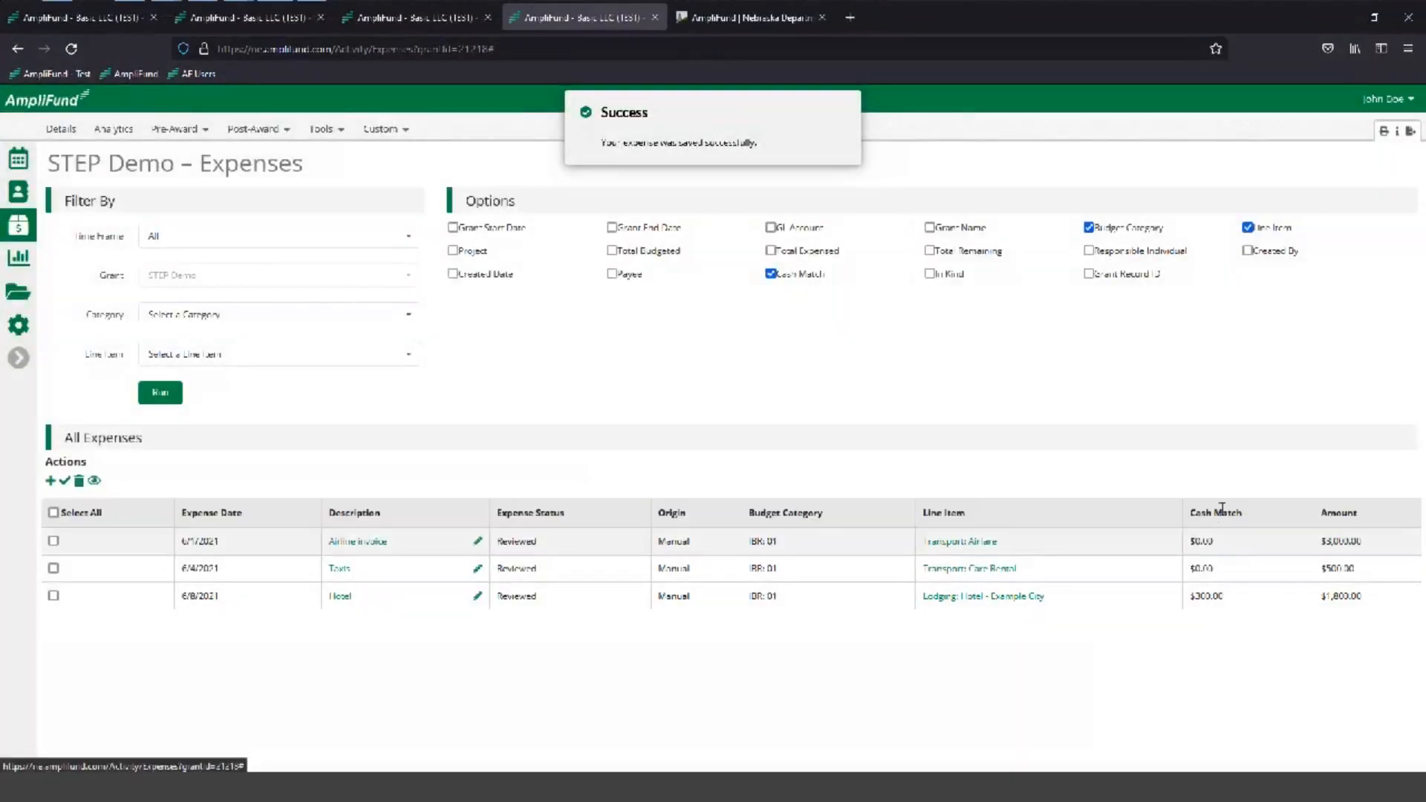
pyautogui.moveTo(1235, 599); pyautogui.dragTo(1190, 597)
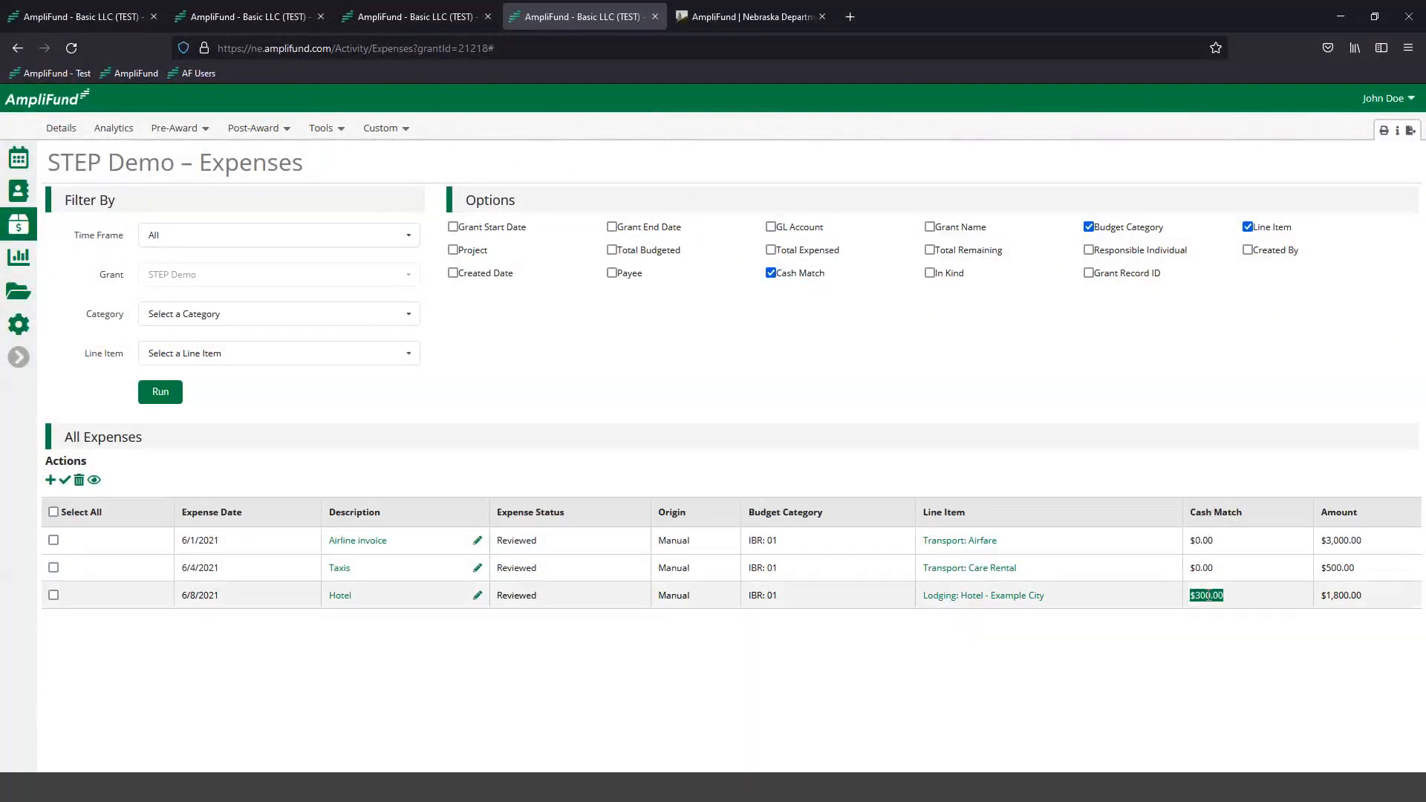
# - Start a new expense for the CASH MATCH ONLY: Meals line item with a direct cost of $250.00
pyautogui.click(476, 599)
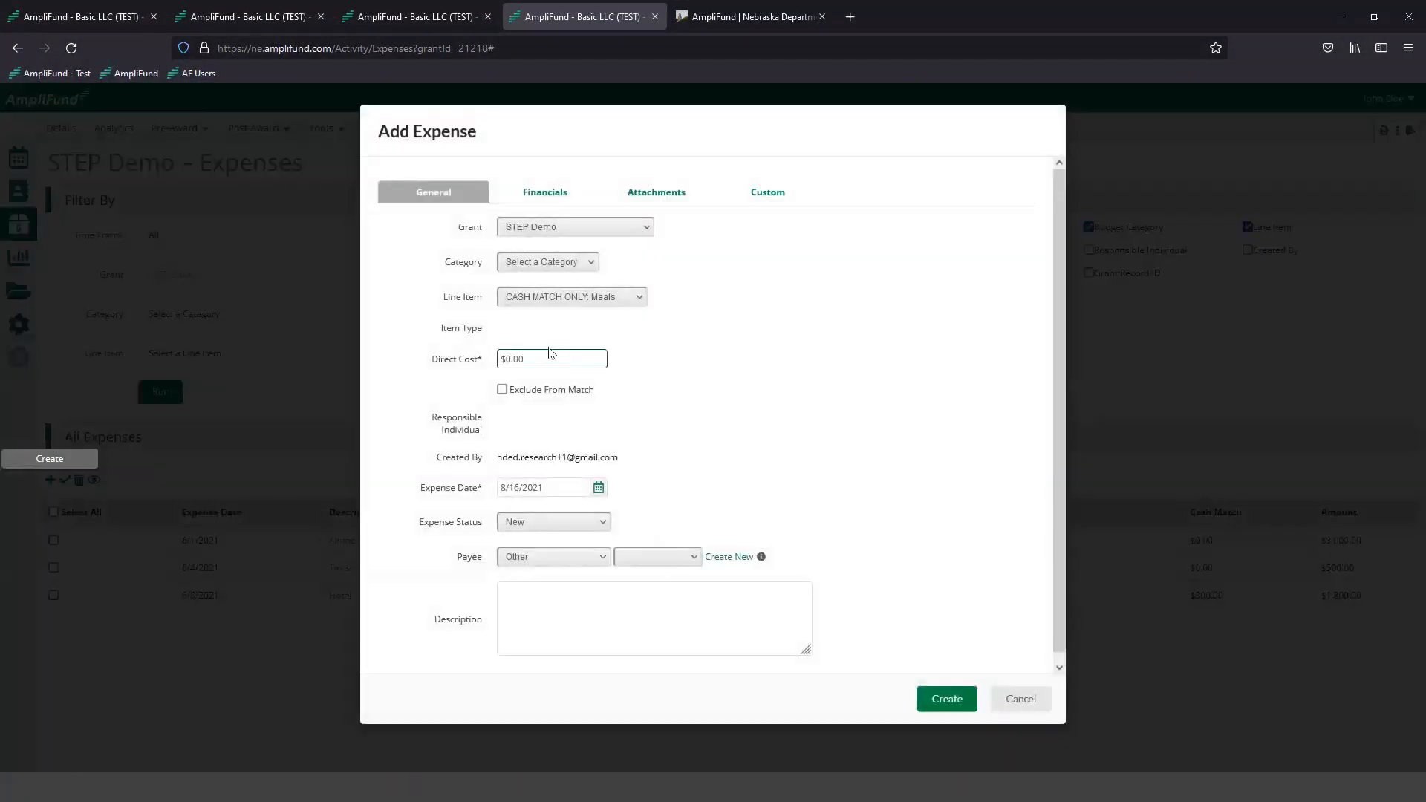
pyautogui.click(545, 360)
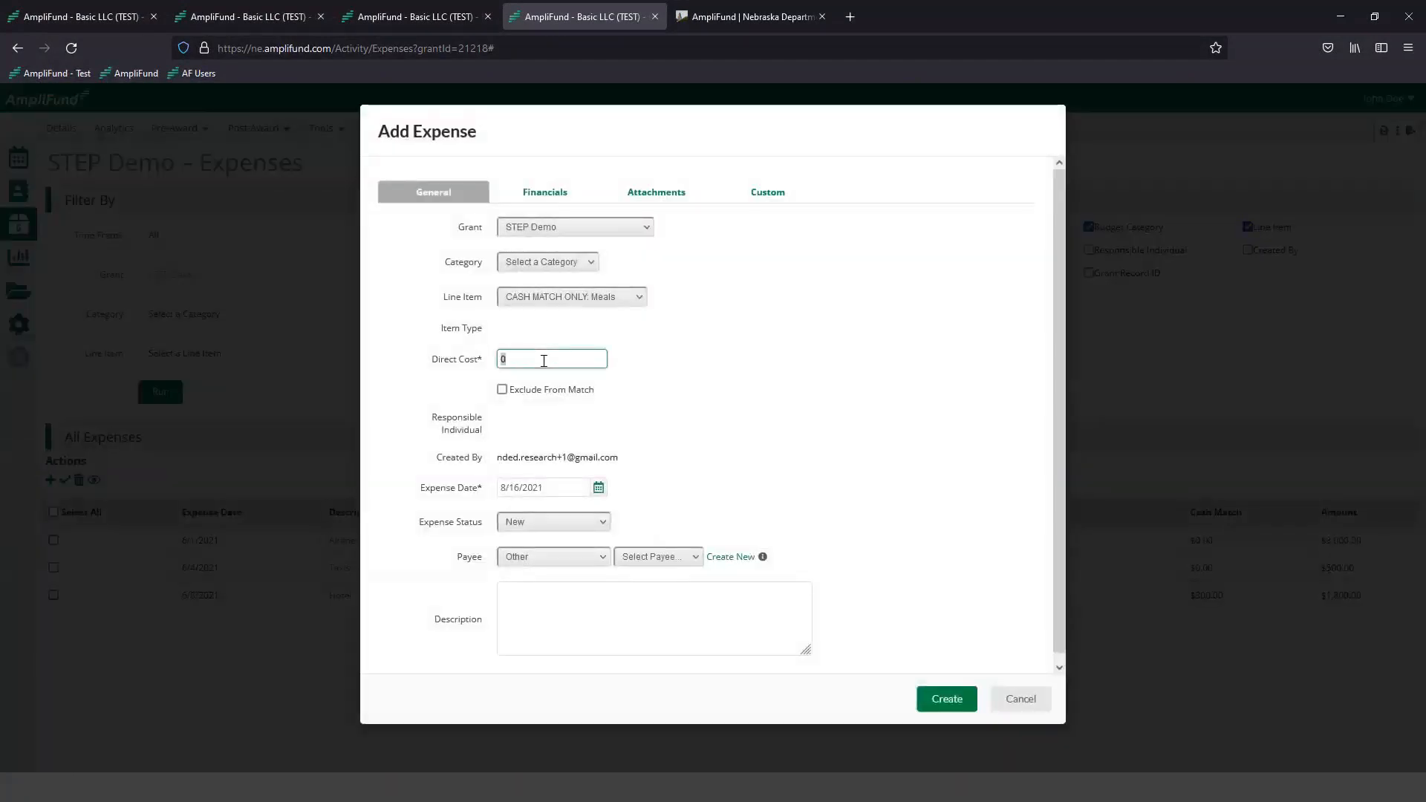
pyautogui.write('25')
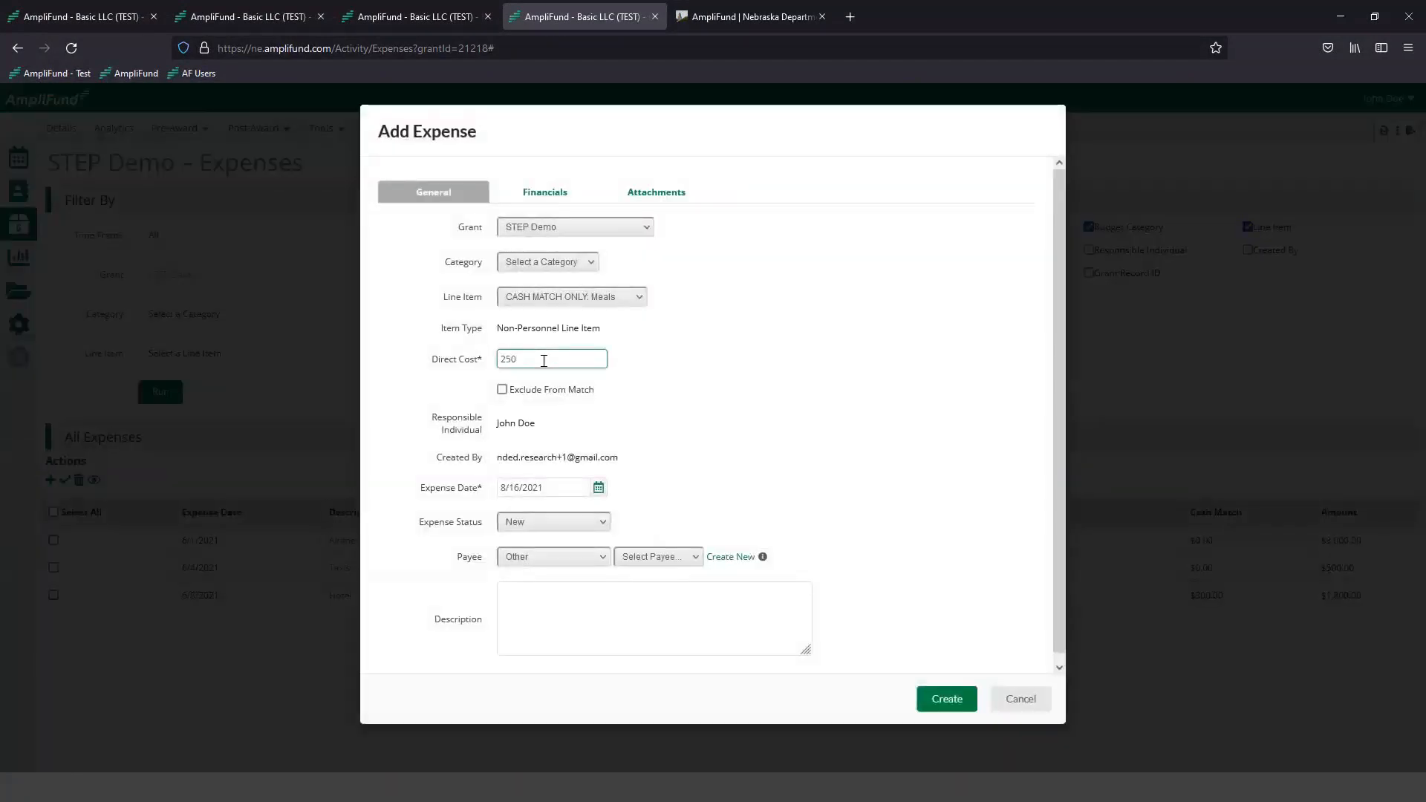
pyautogui.click(773, 374)
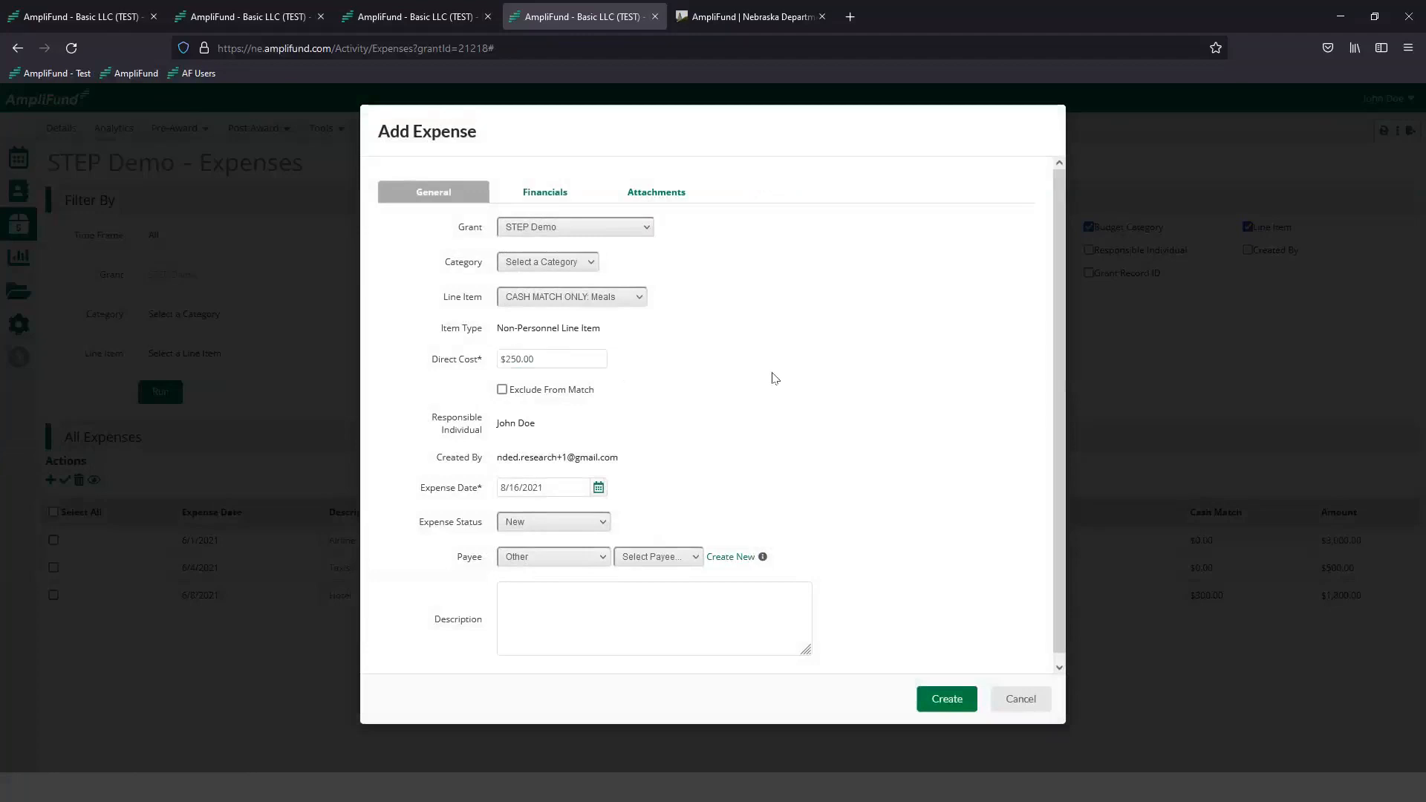
# - Set the meals expense's date to 6/6/2021 and its status to Reviewed, leaving the description blank
pyautogui.click(599, 487)
pyautogui.click(511, 510)
pyautogui.click(511, 509)
pyautogui.click(513, 567)
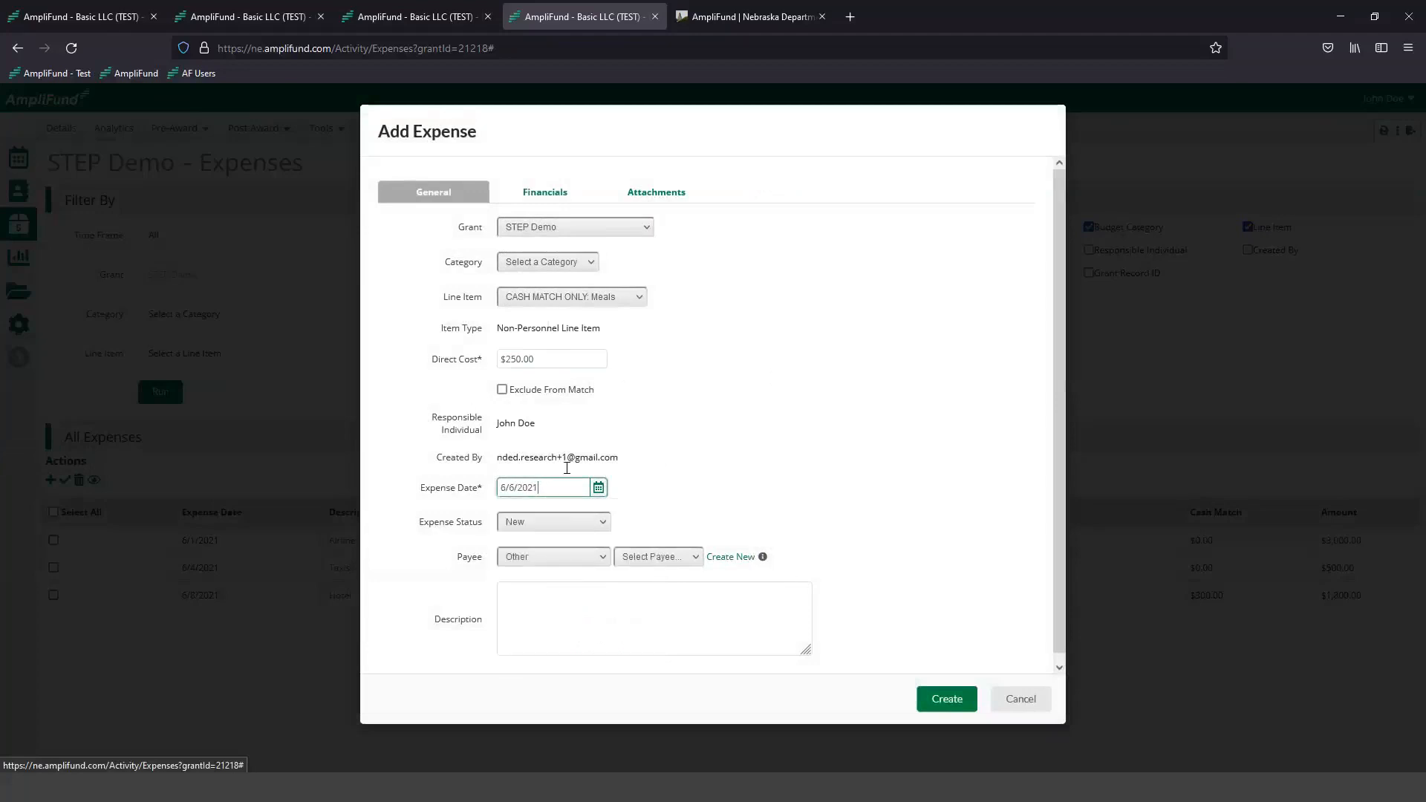
pyautogui.click(506, 523)
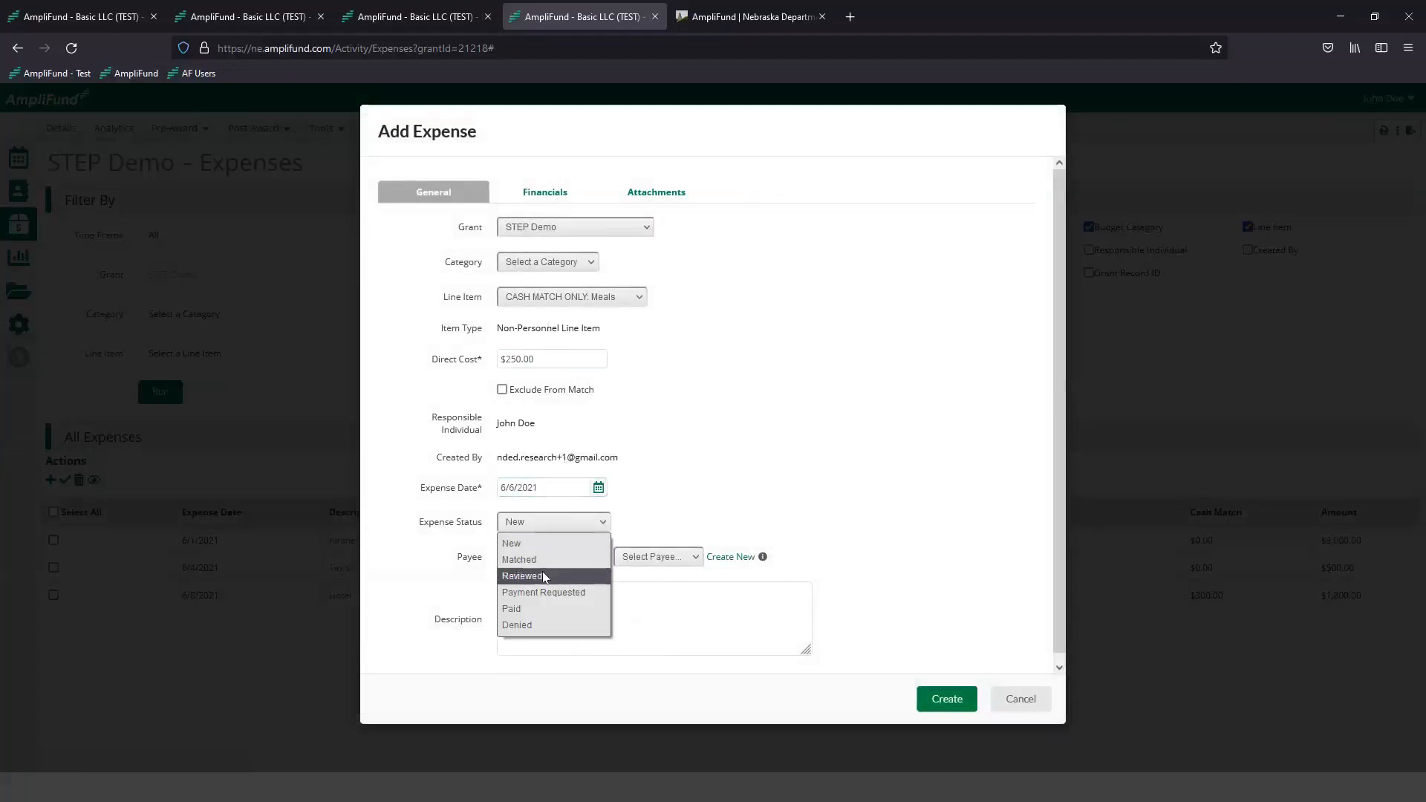
pyautogui.click(548, 576)
pyautogui.click(547, 617)
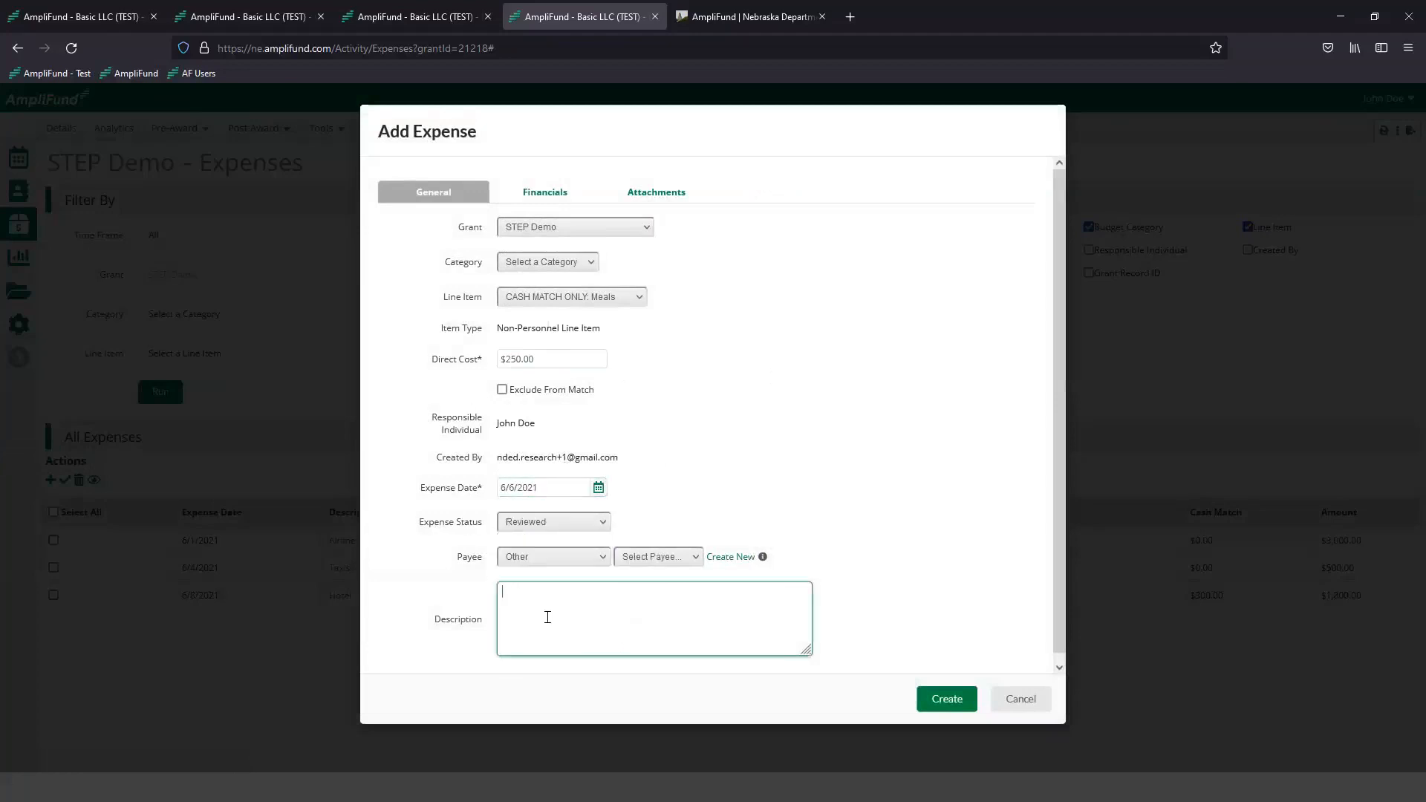
# - Set the meals expense's cash match to 100 percent in its financials and check the resulting grant-funded amount
pyautogui.click(545, 191)
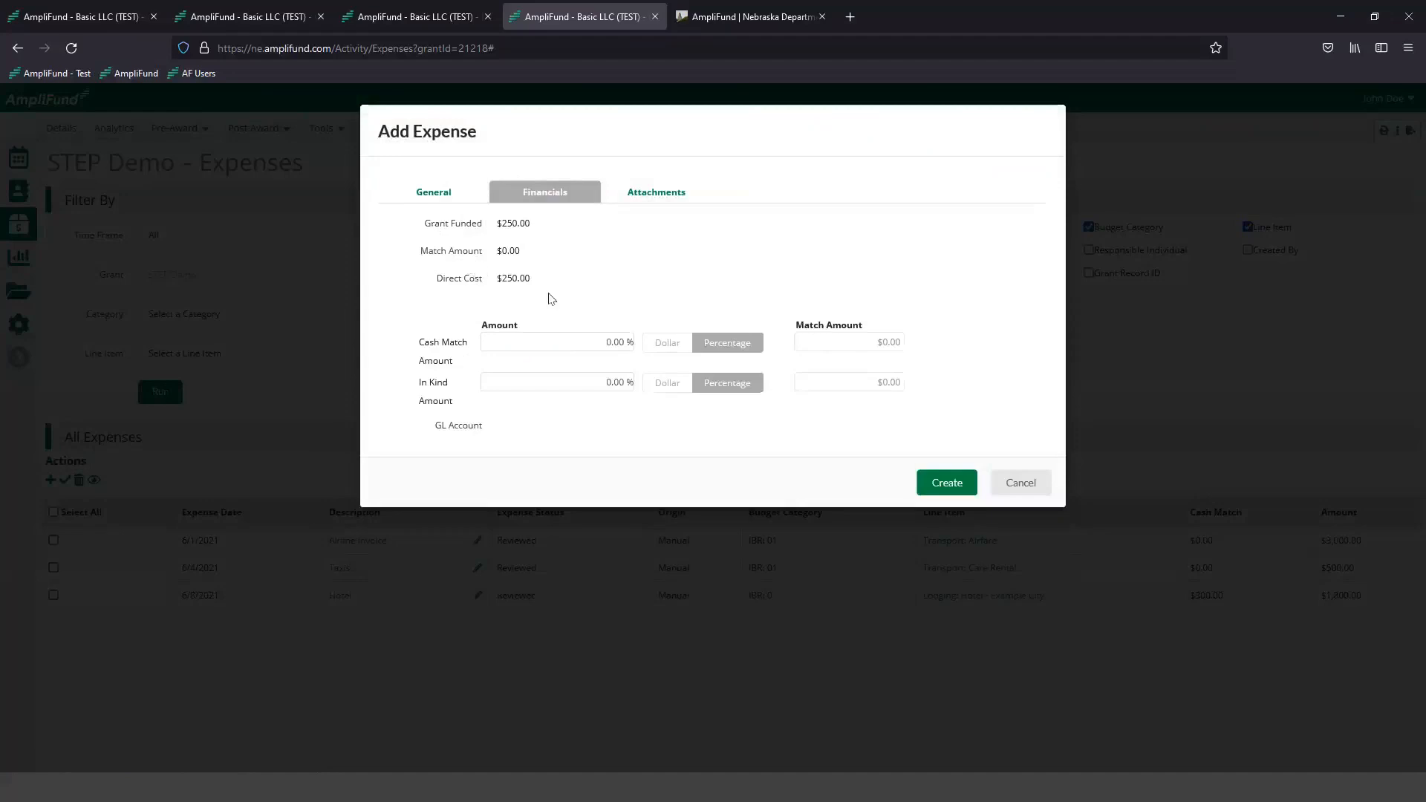
pyautogui.click(575, 342)
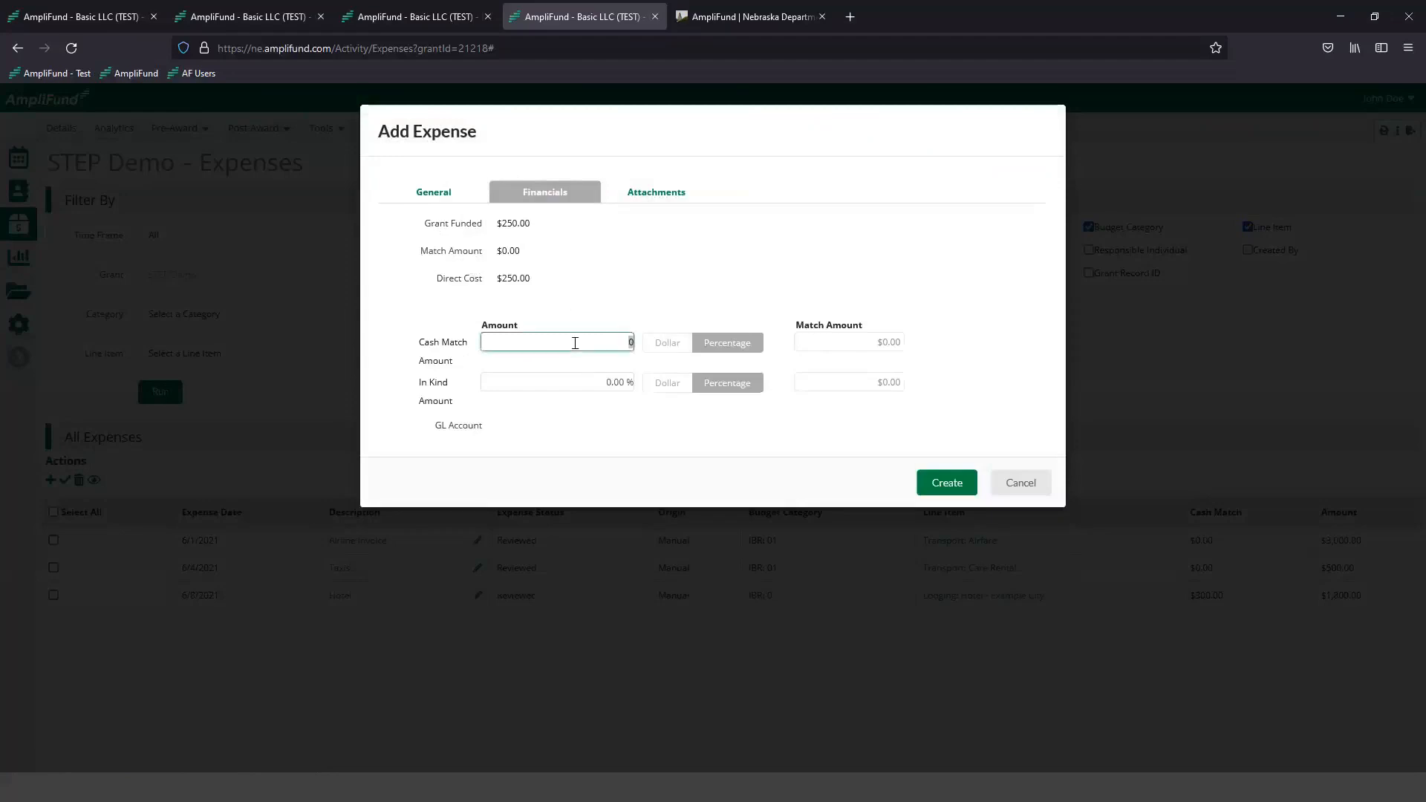
pyautogui.write('100')
pyautogui.press('Tab')
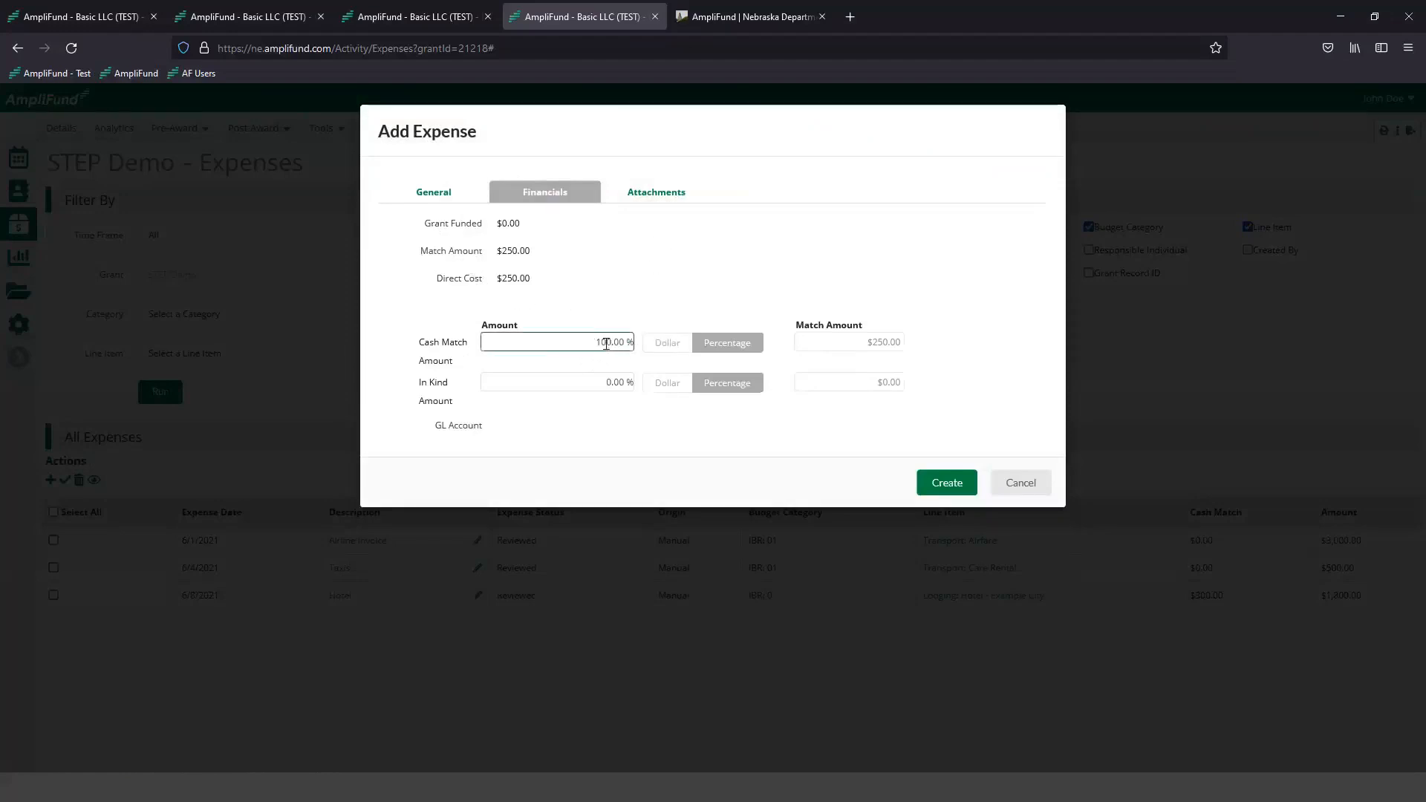
pyautogui.moveTo(455, 229); pyautogui.dragTo(521, 223)
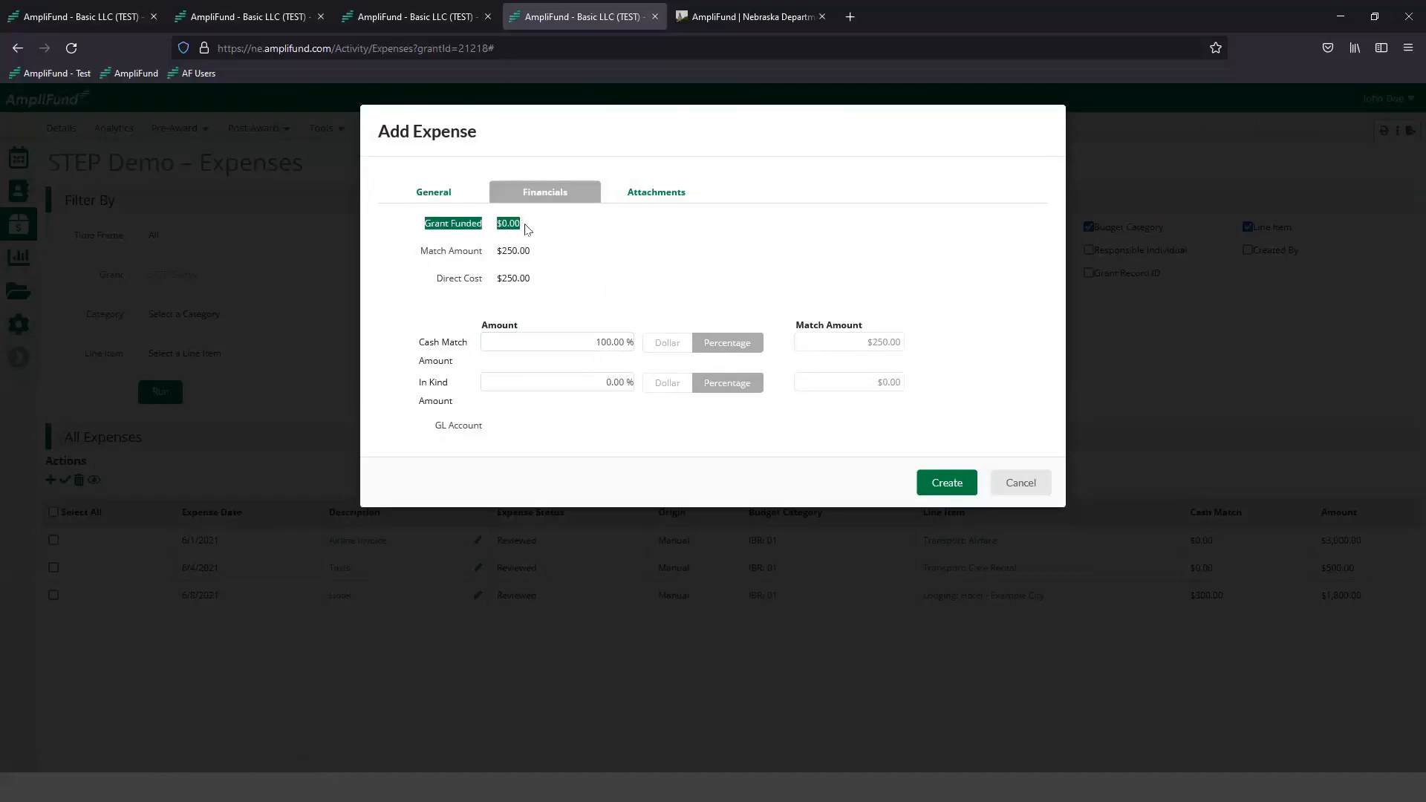
pyautogui.click(525, 226)
# - Attach the Receipt_123 file from the Demo_Information folder to the meals expense and create the expense
pyautogui.click(658, 194)
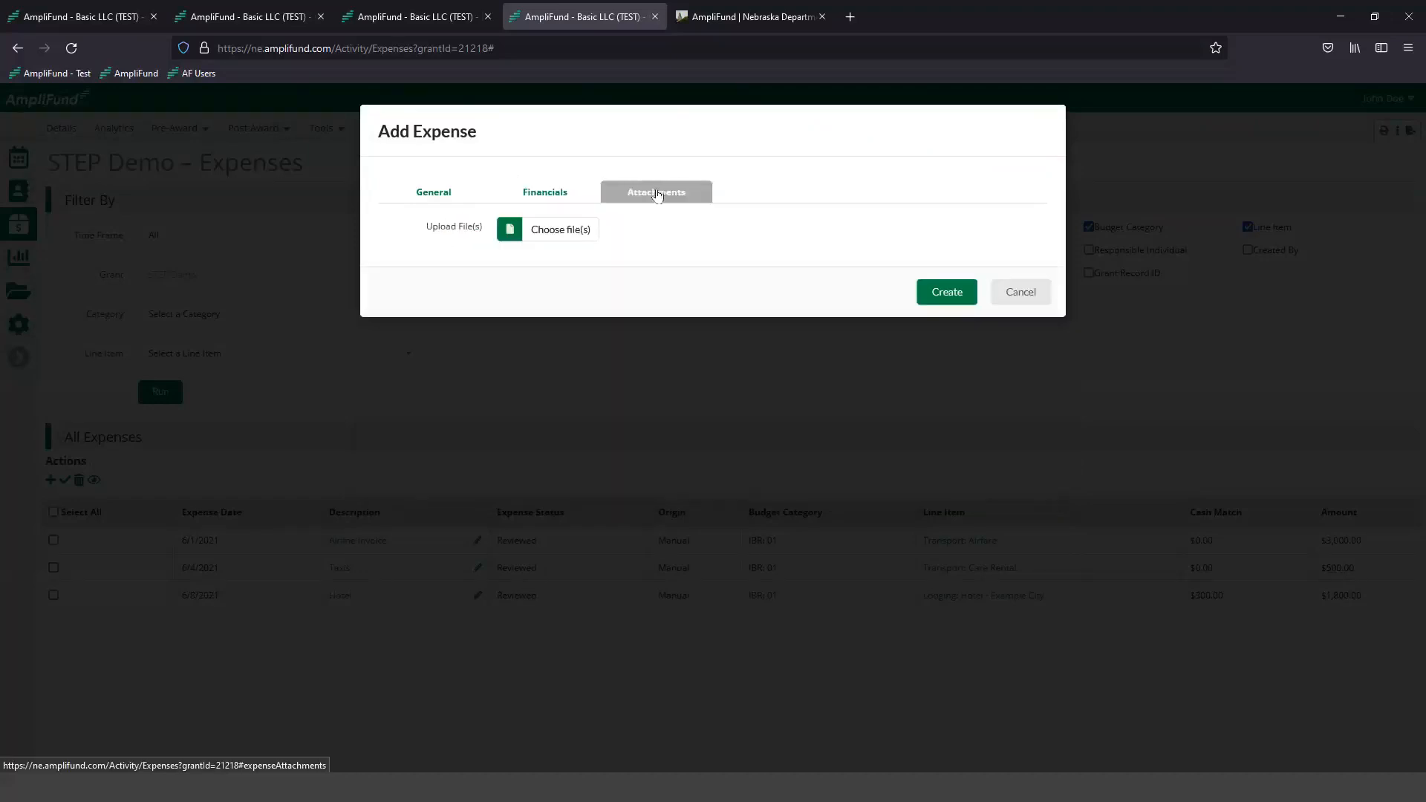
pyautogui.click(562, 232)
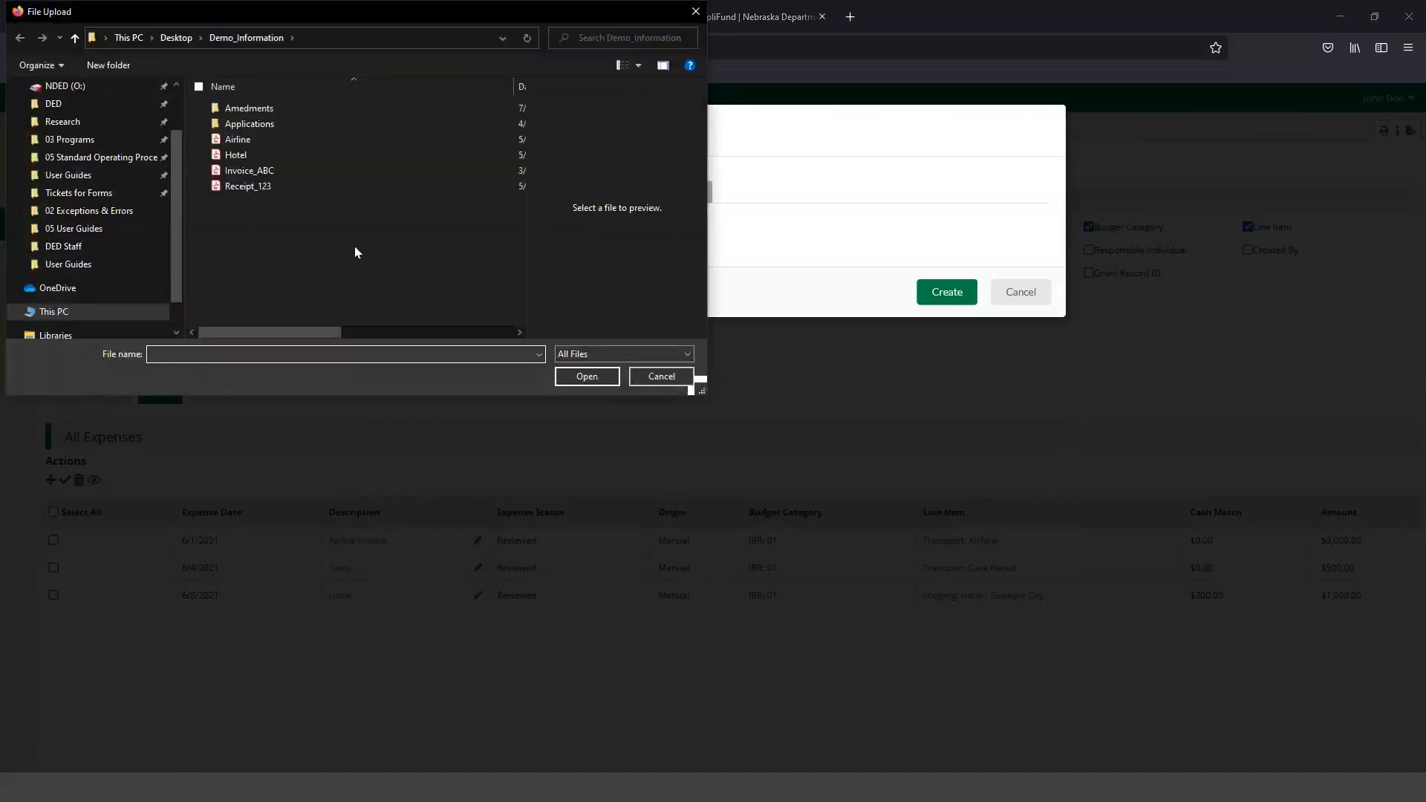
pyautogui.click(265, 185)
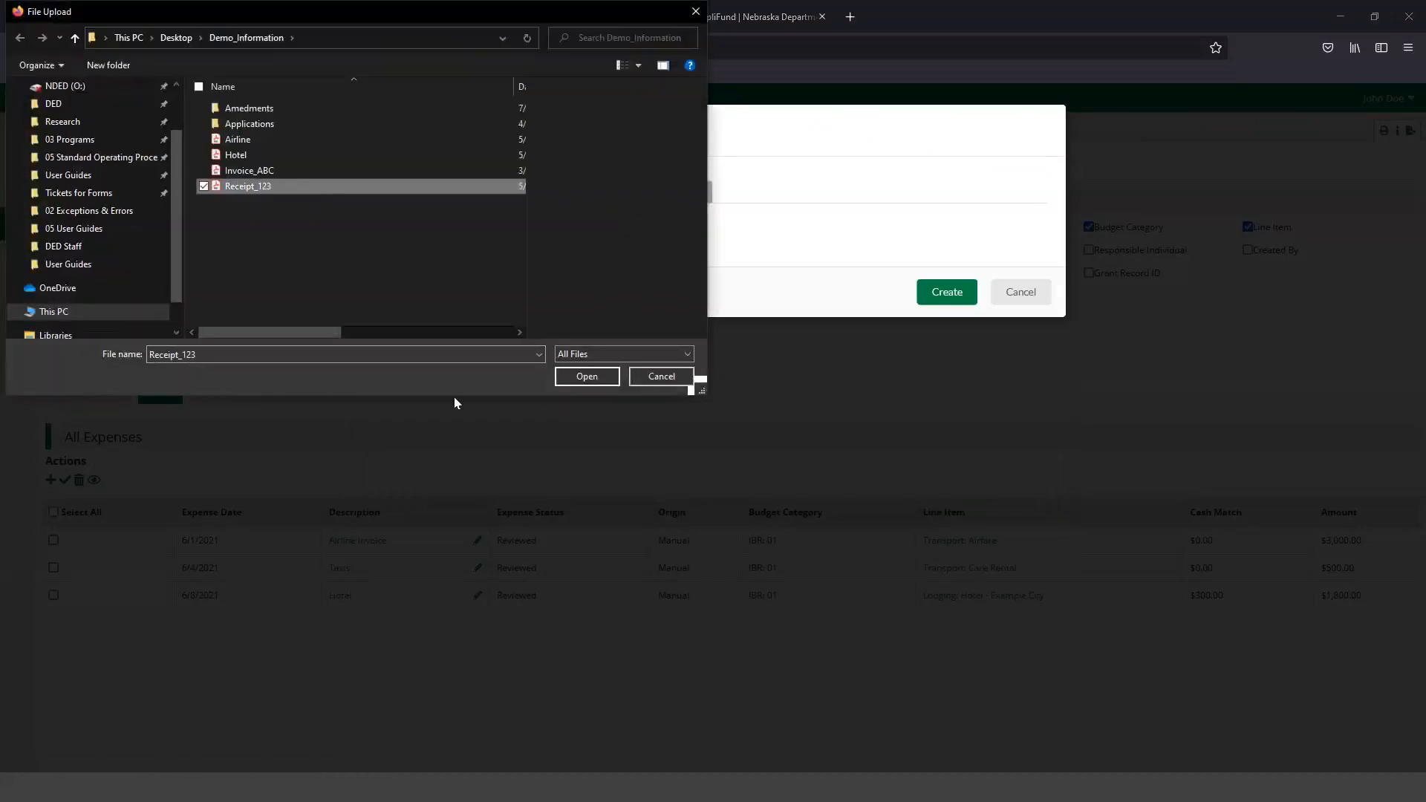
pyautogui.click(566, 377)
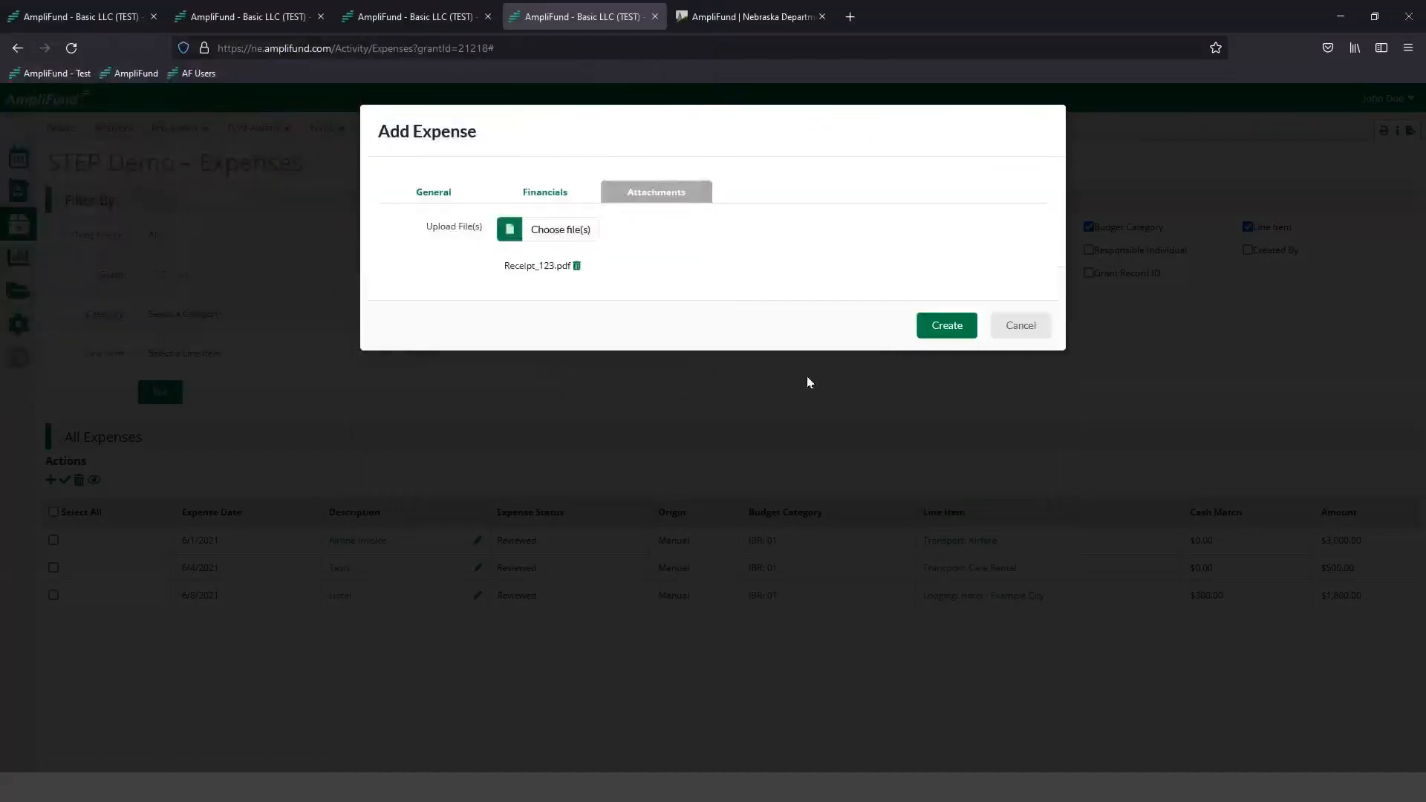
pyautogui.click(935, 323)
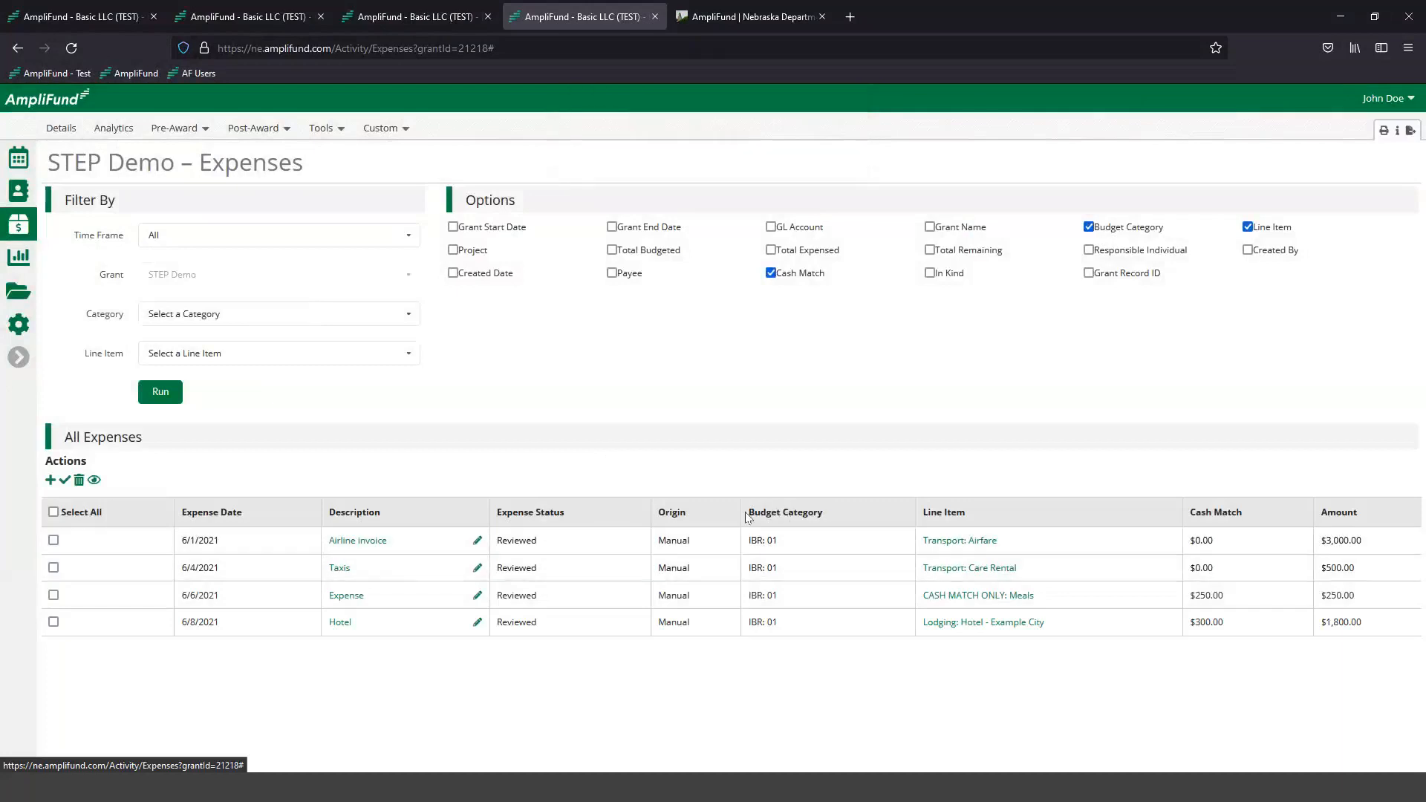
pyautogui.moveTo(746, 513); pyautogui.dragTo(826, 513)
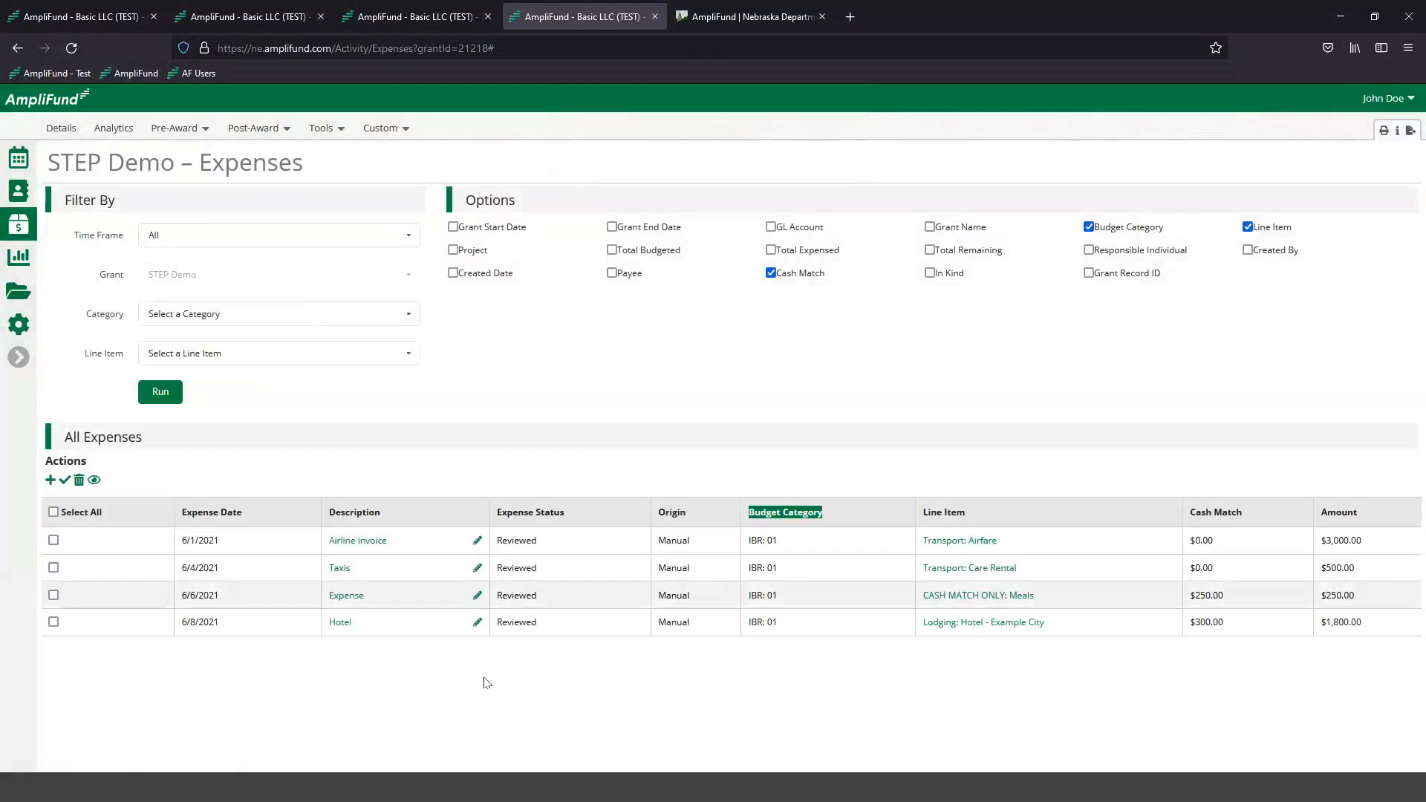
# - Start another CASH MATCH ONLY: Meals expense with a $25.00 direct cost, Reviewed status and the description "Meal number 2"
pyautogui.click(49, 482)
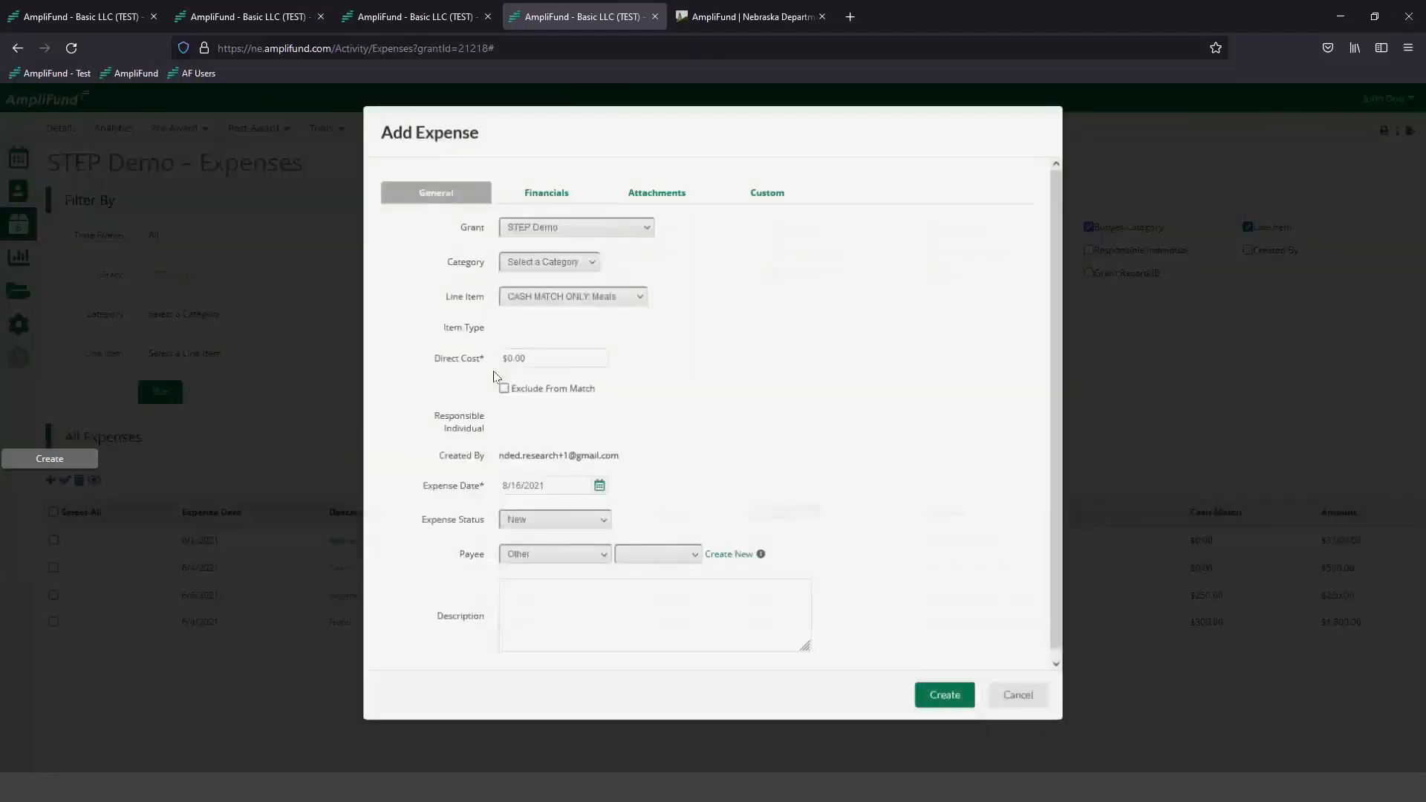
pyautogui.click(547, 359)
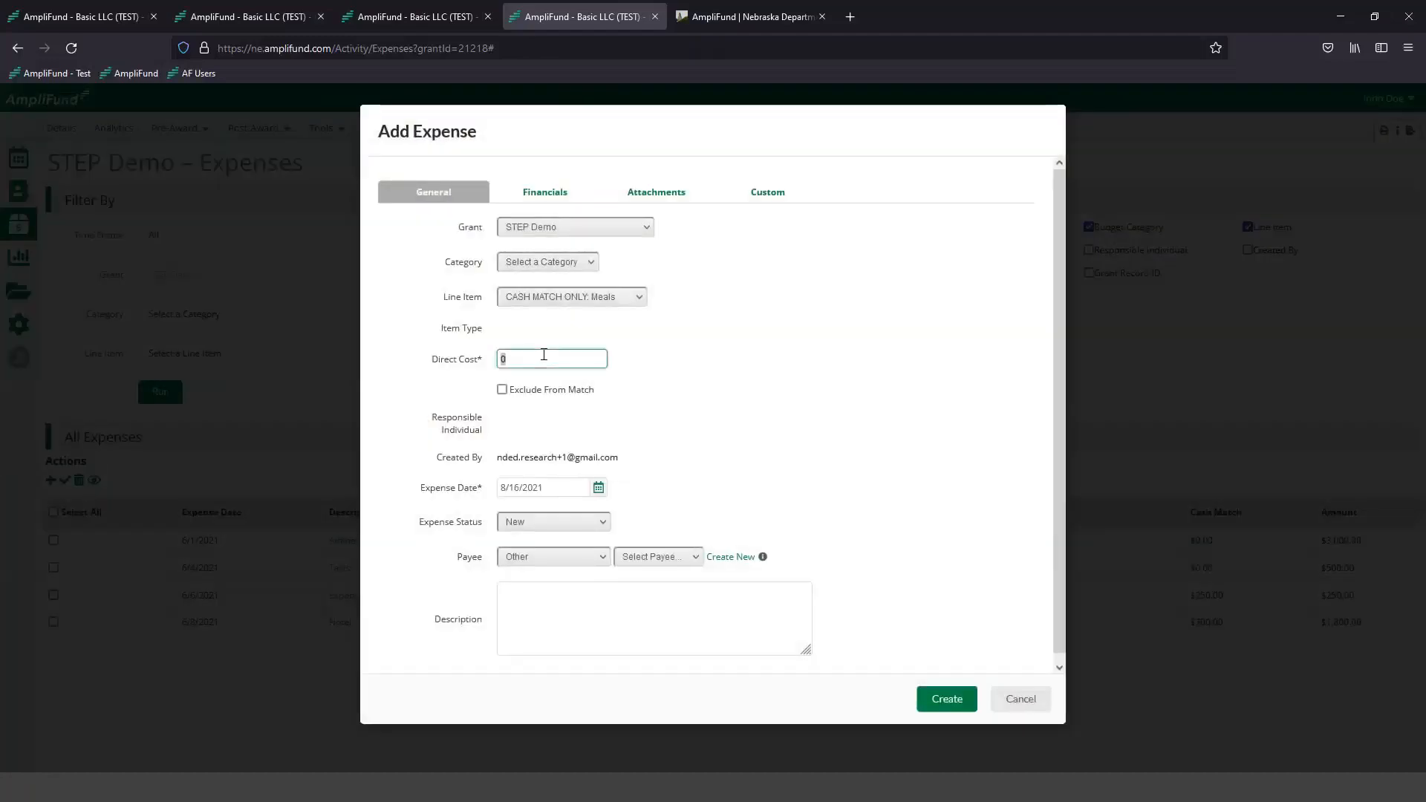
pyautogui.write('25')
pyautogui.click(735, 371)
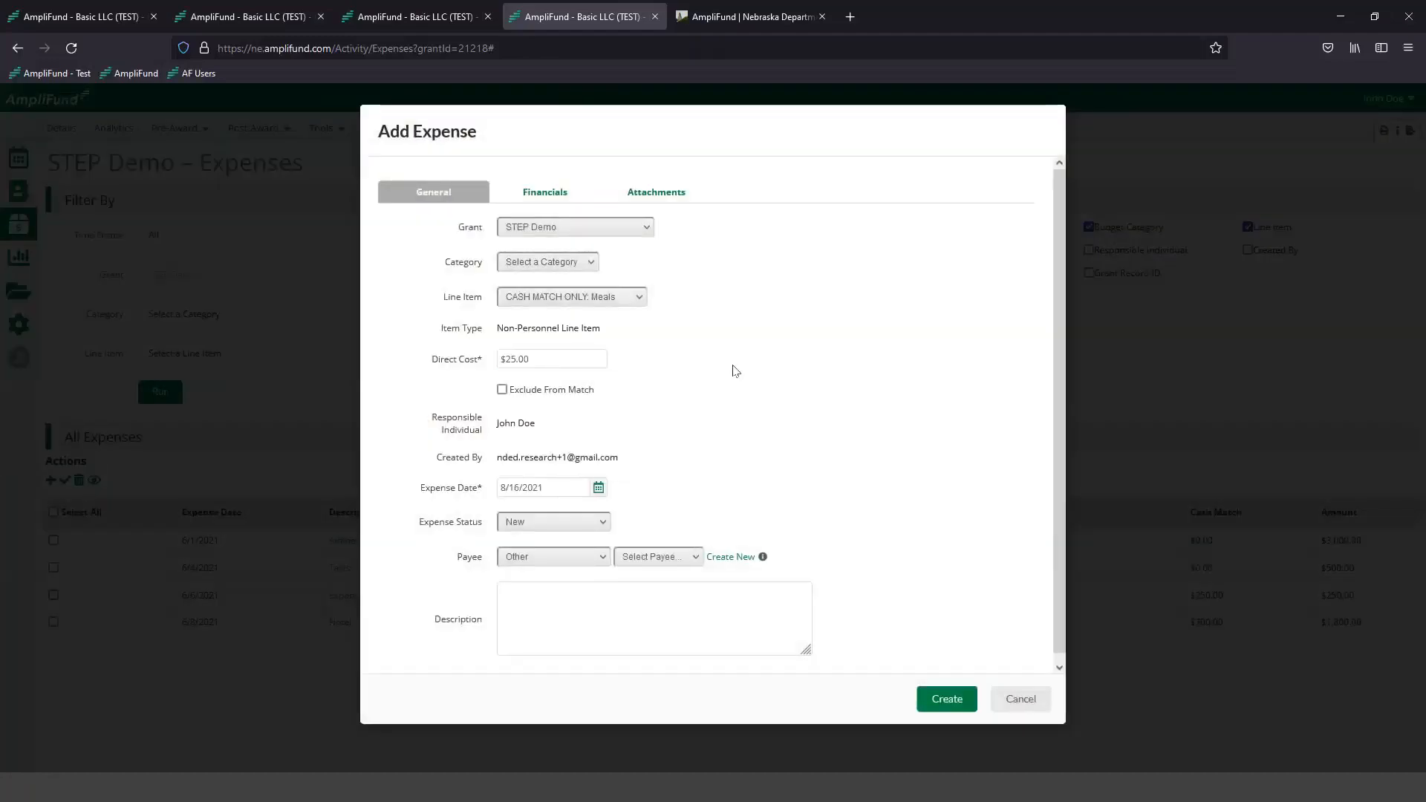
pyautogui.click(569, 525)
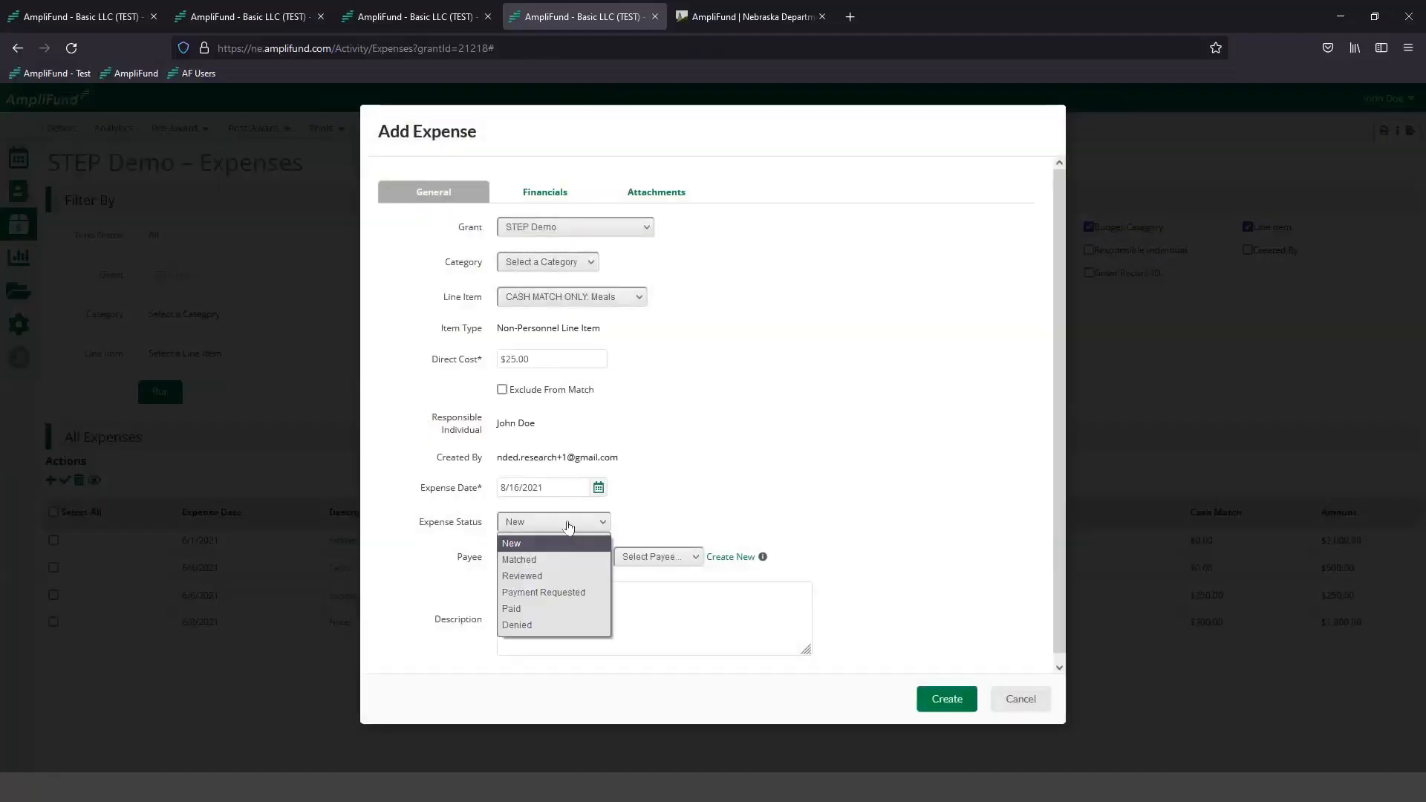
pyautogui.click(559, 576)
pyautogui.click(532, 604)
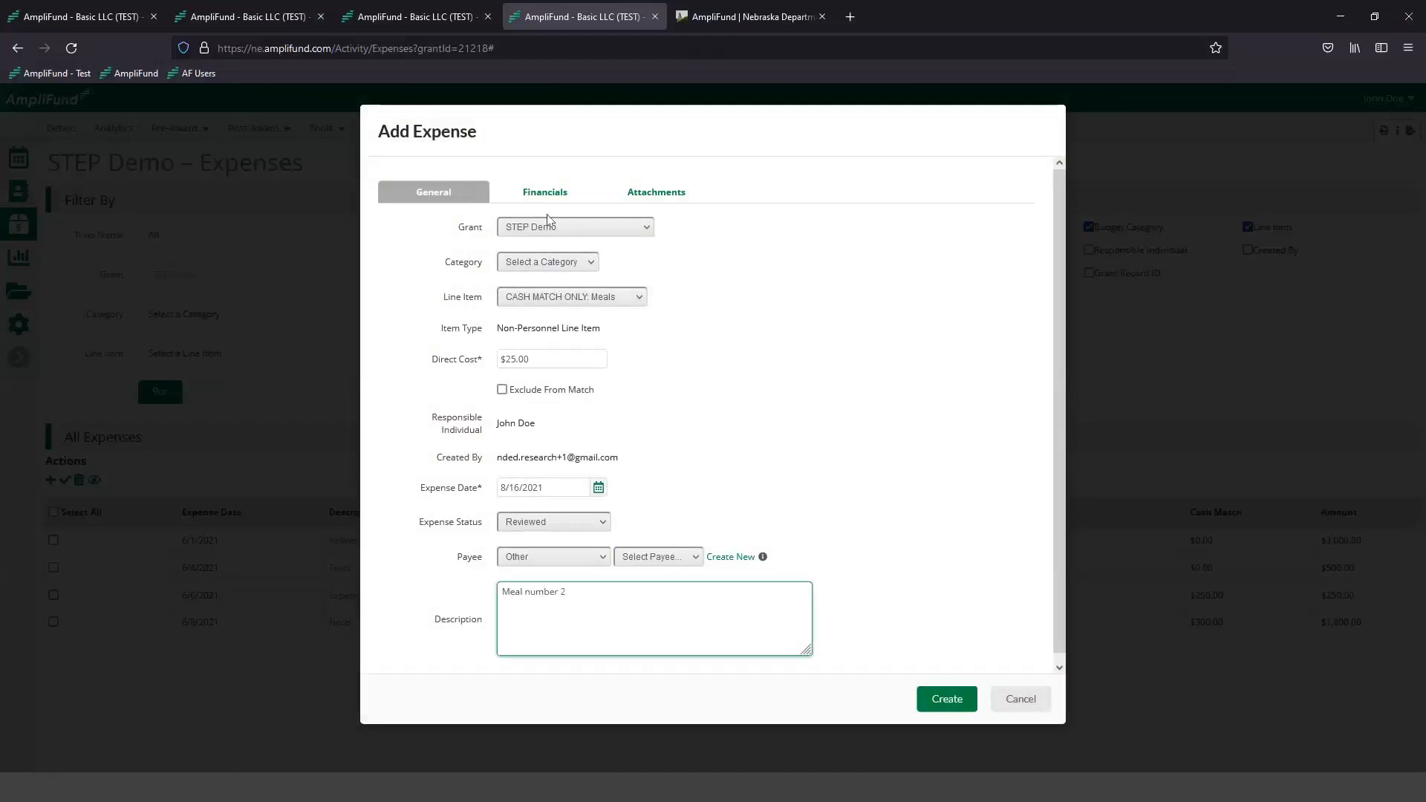
# - Switch the Meal number 2 expense's cash match entry to dollars and set it to $25
pyautogui.click(545, 192)
pyautogui.click(667, 342)
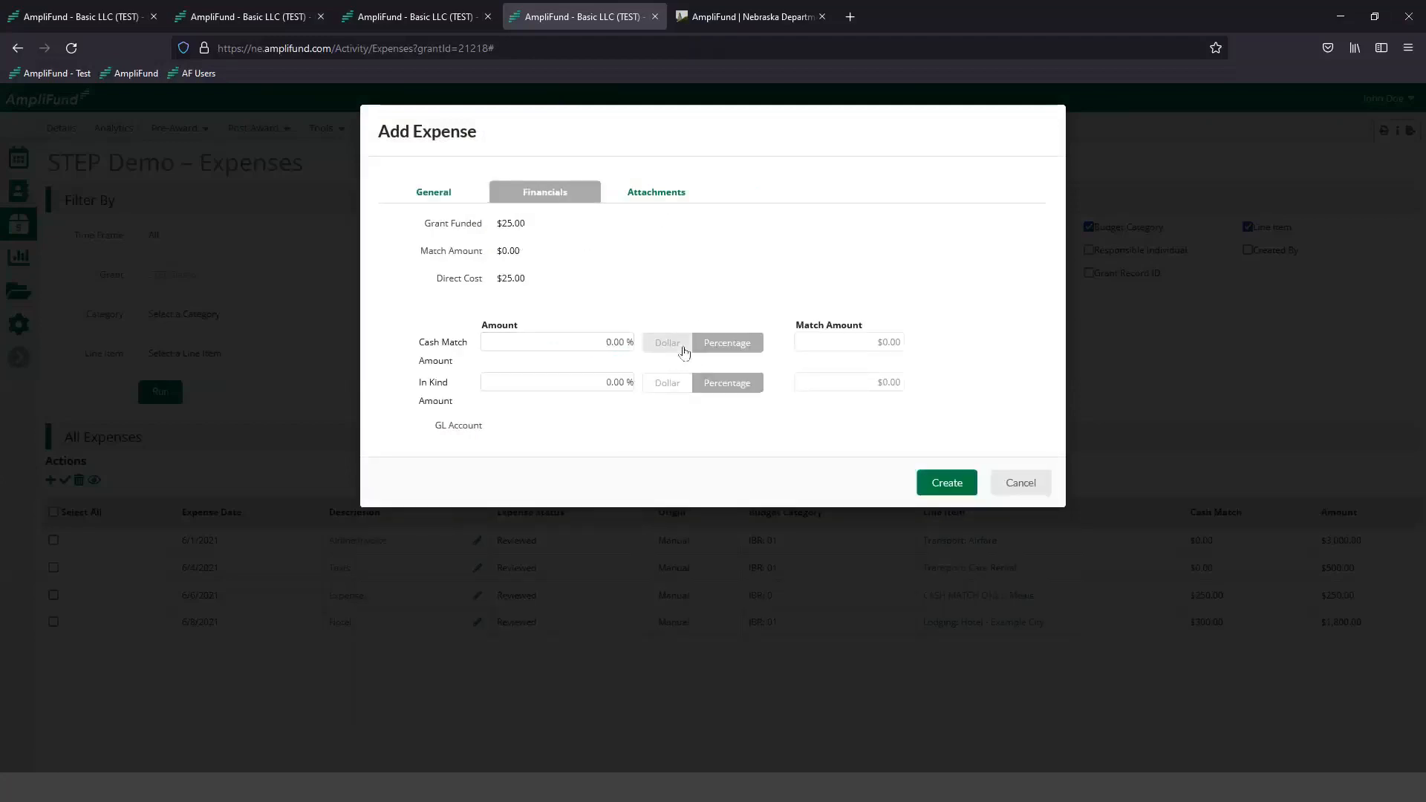
pyautogui.click(585, 338)
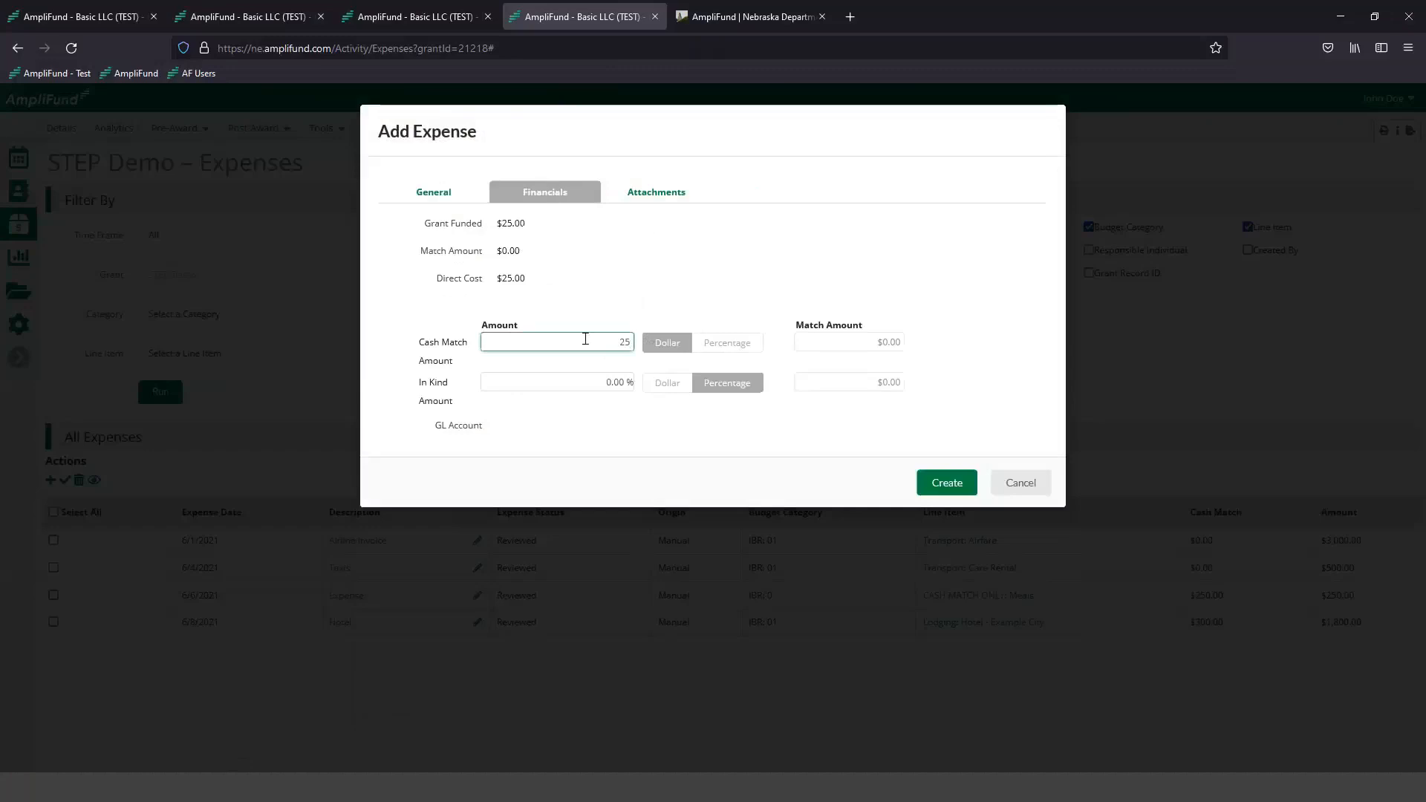
# - Attach the Receipt_123 file to the Meal number 2 expense and create the expense
pyautogui.click(649, 193)
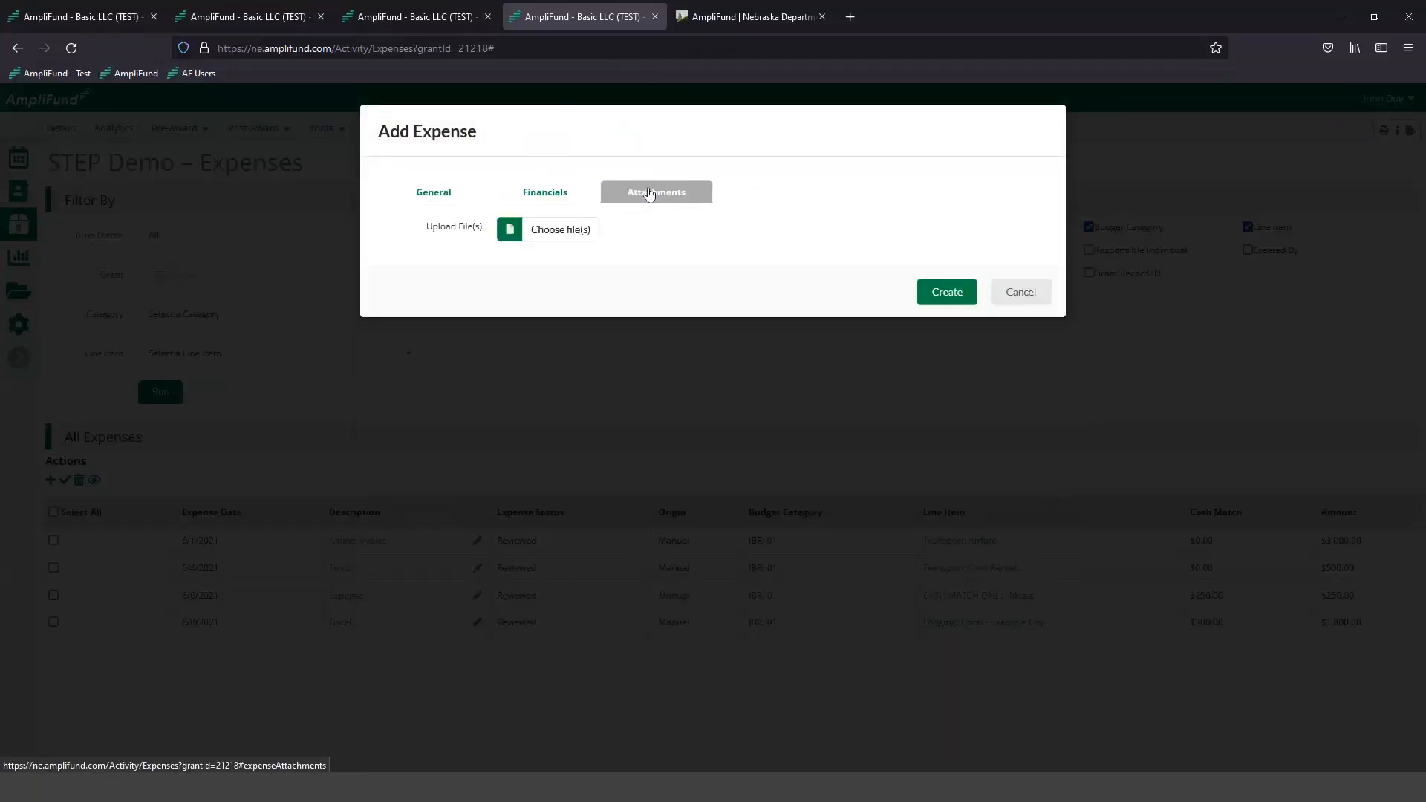
pyautogui.click(548, 236)
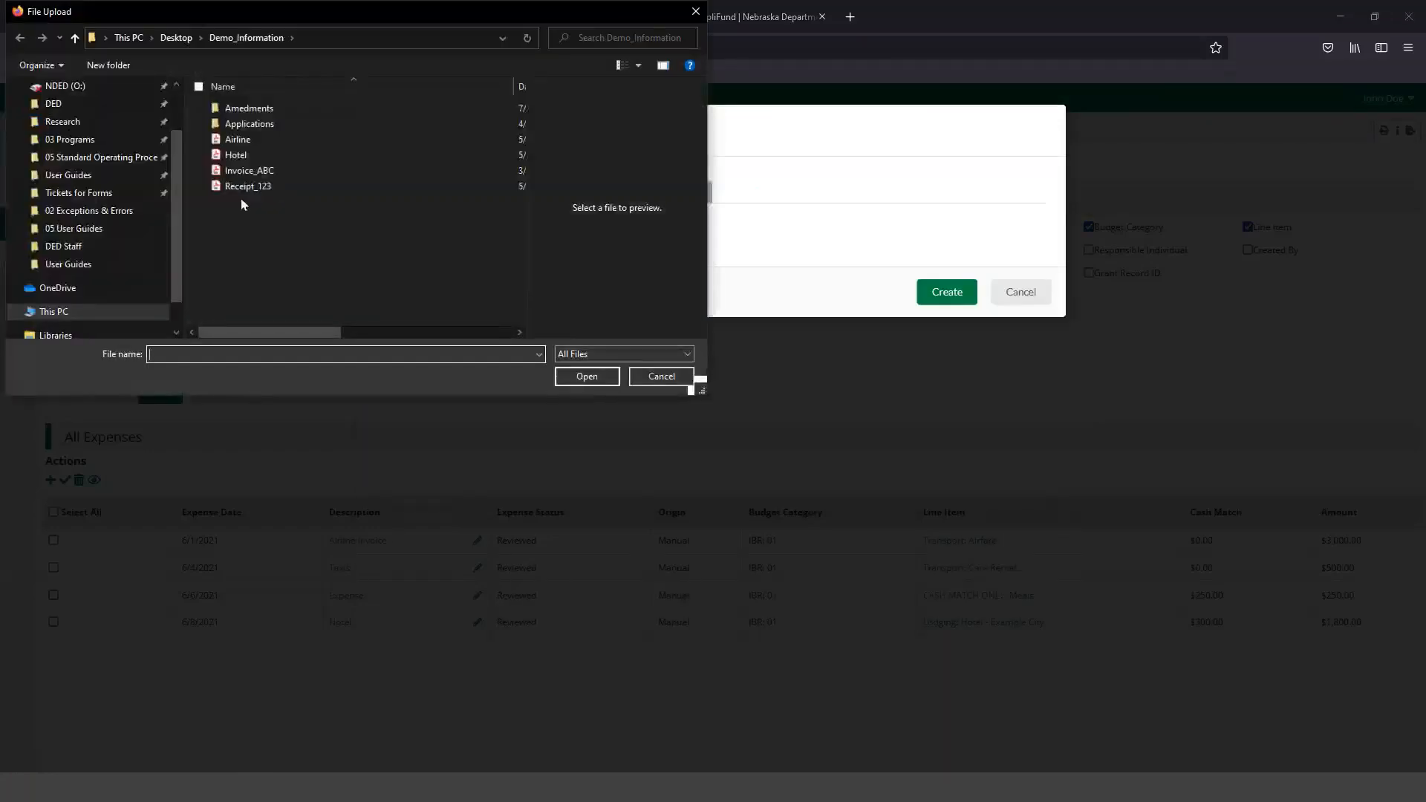
pyautogui.click(261, 186)
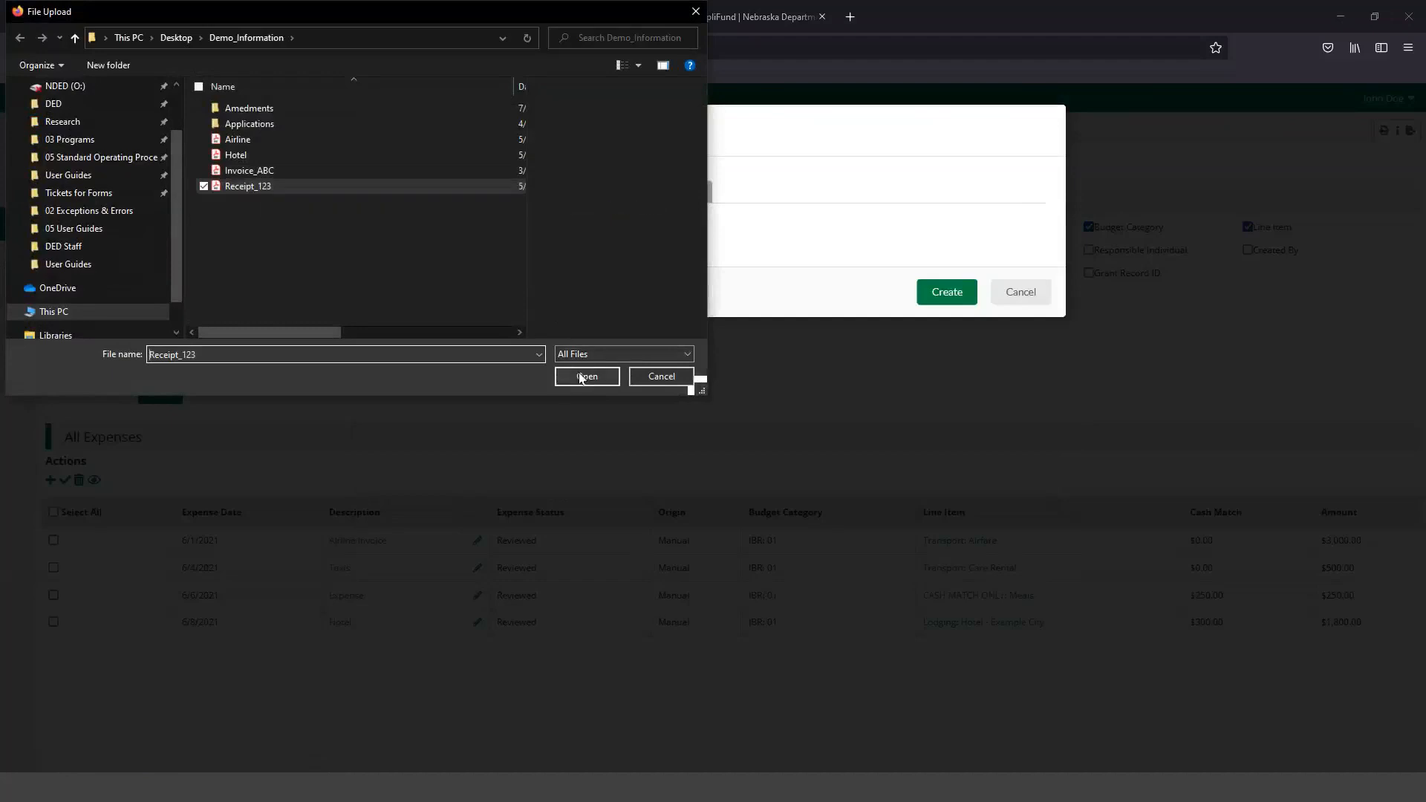
pyautogui.click(581, 377)
pyautogui.click(948, 326)
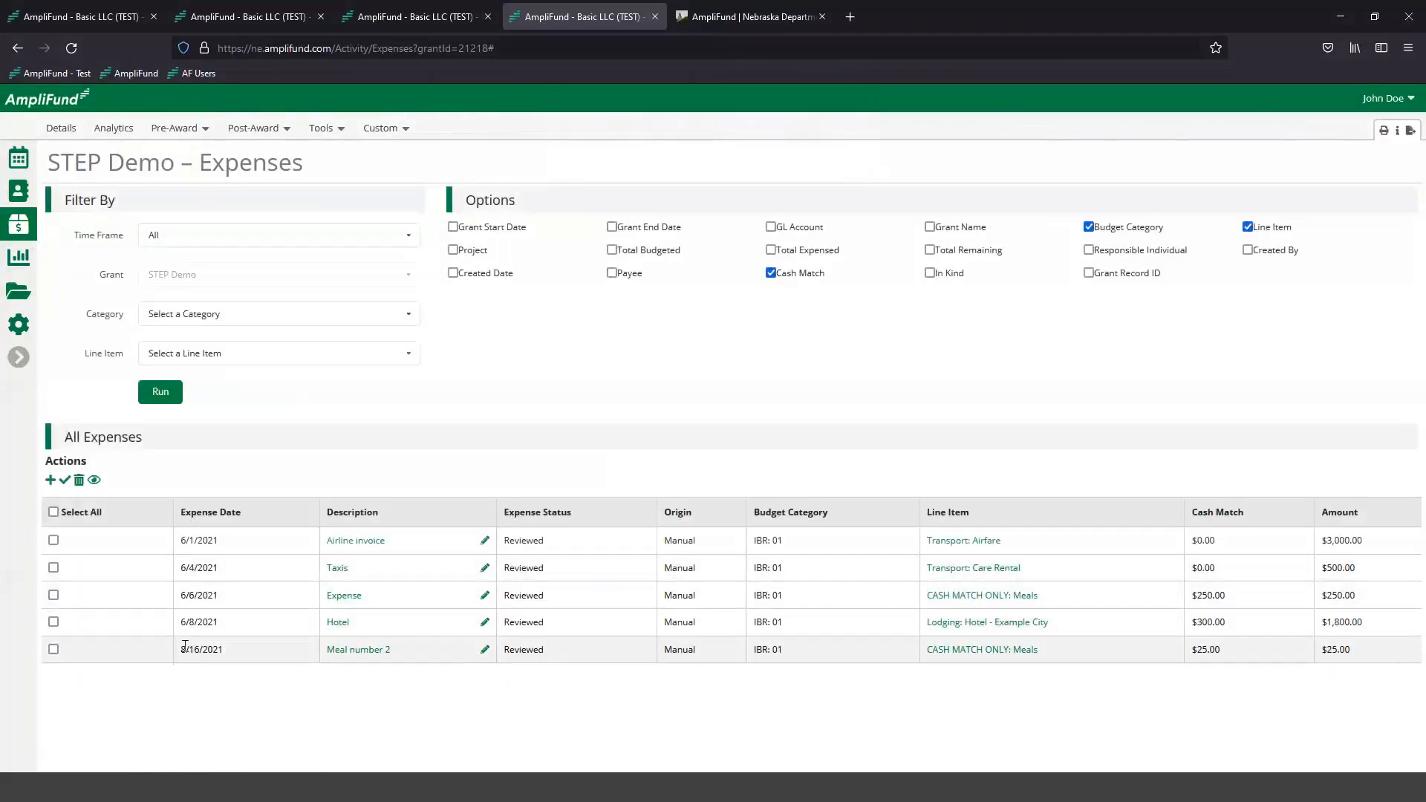
# - Edit the Meal number 2 expense, set its date to 6/2/2021, and save it
pyautogui.click(485, 651)
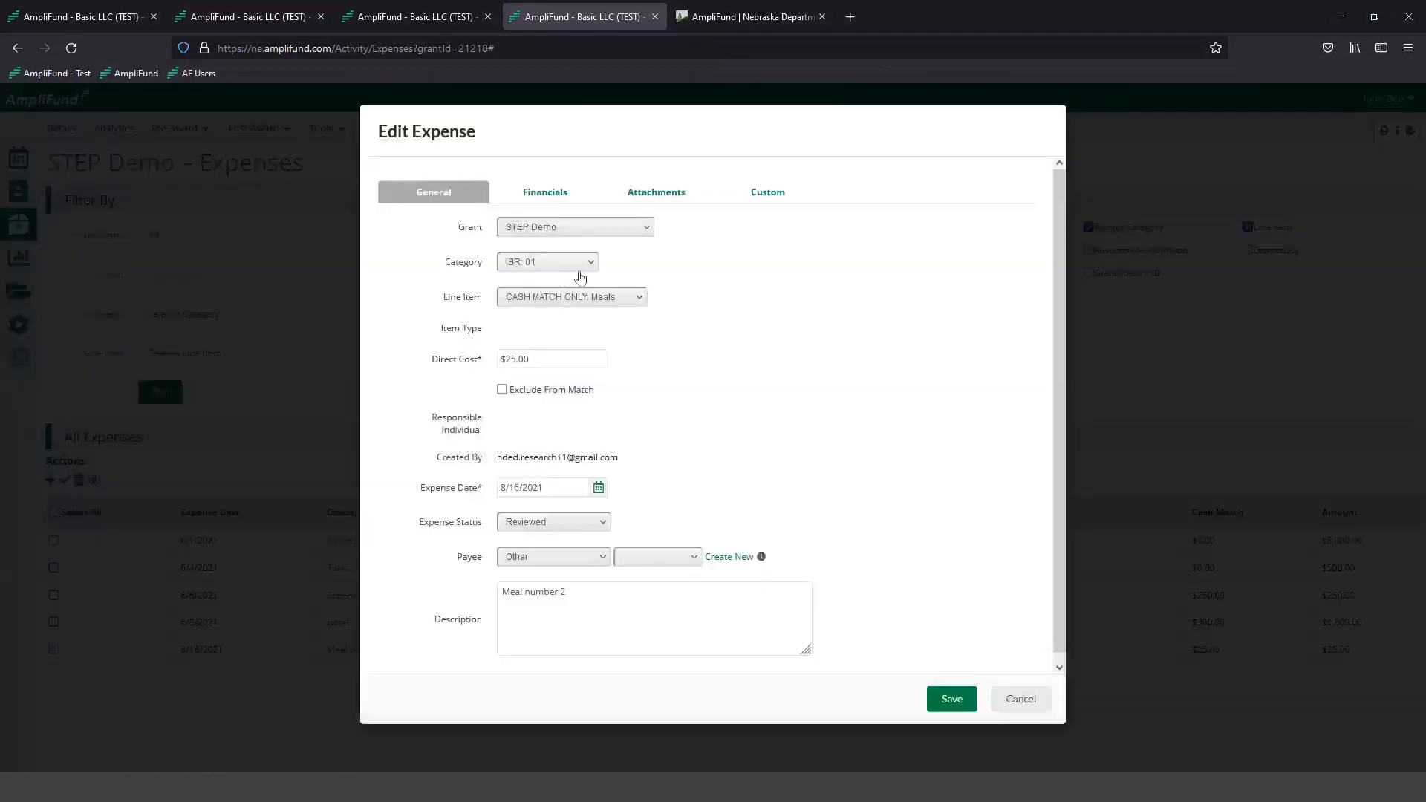
pyautogui.click(598, 488)
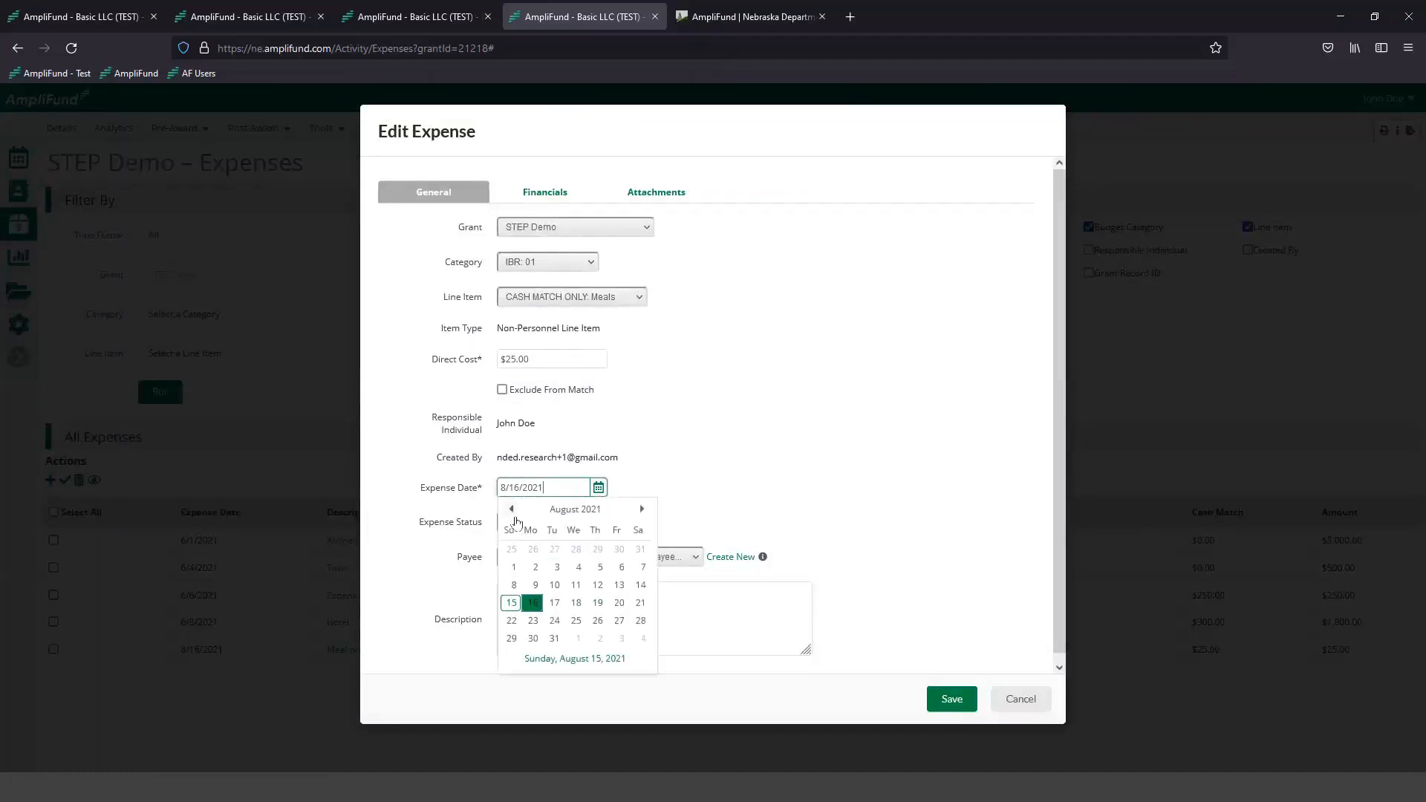
pyautogui.click(511, 510)
pyautogui.click(511, 509)
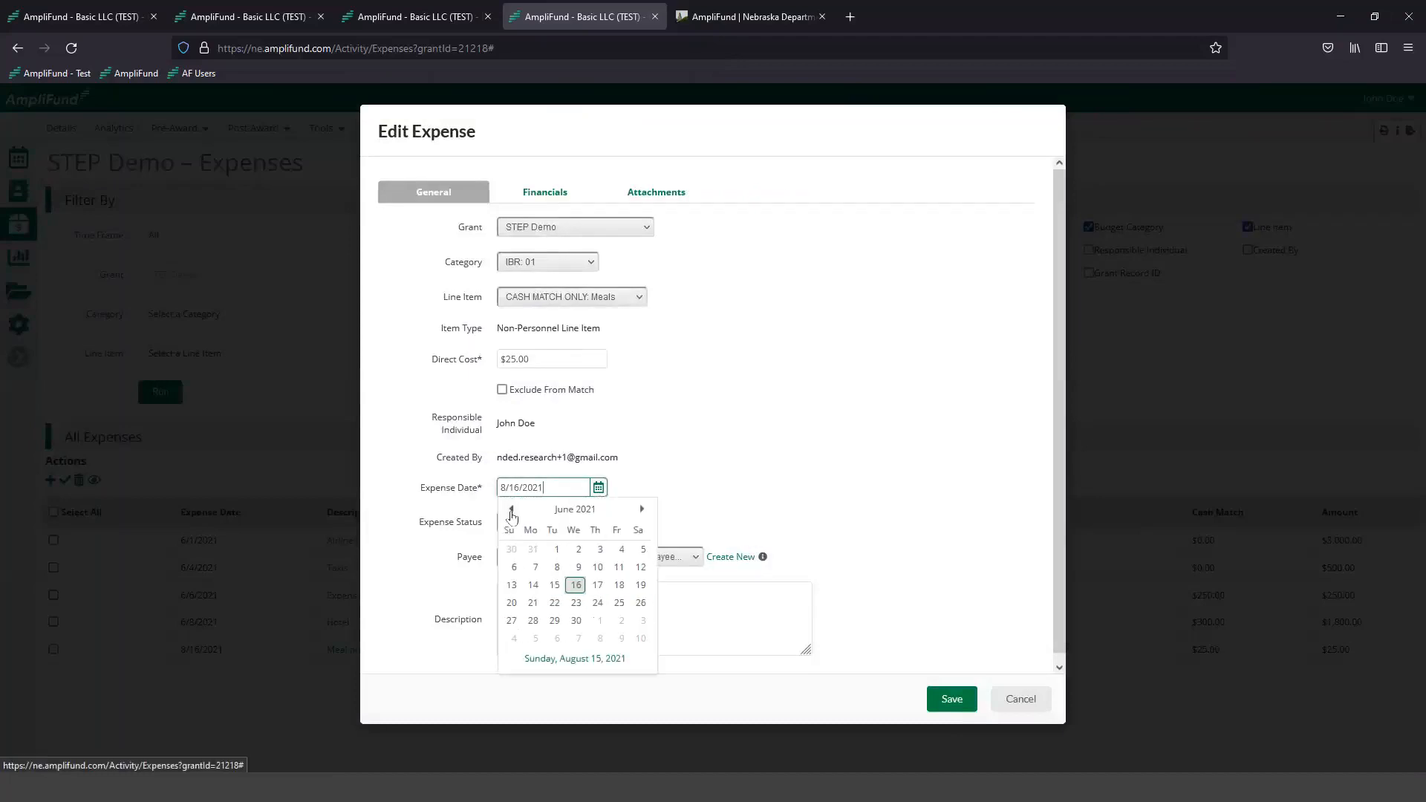
pyautogui.click(586, 554)
pyautogui.click(950, 697)
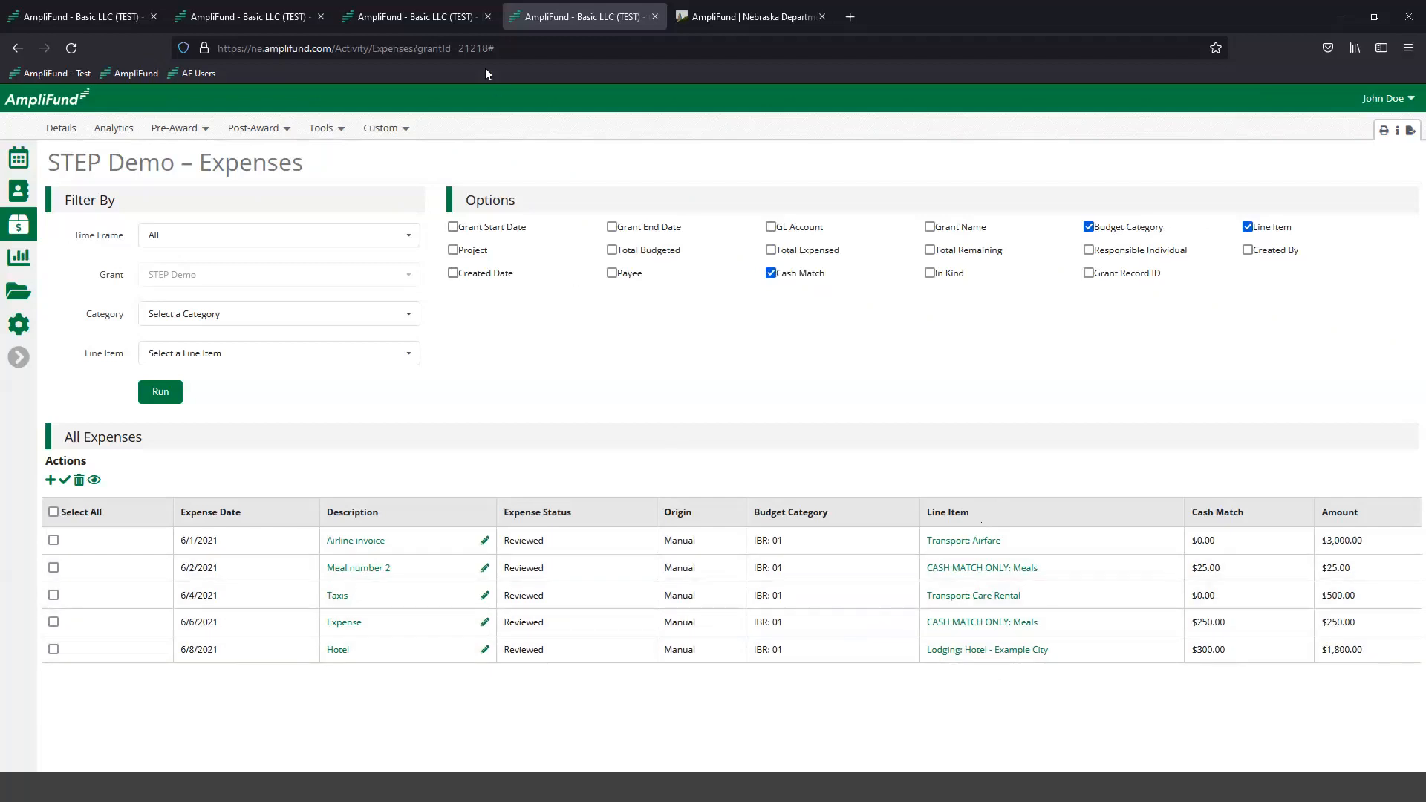
# - From the STEP Demo budget page, open the post-award Grant Budget Variance report in a new browser tab
pyautogui.click(433, 20)
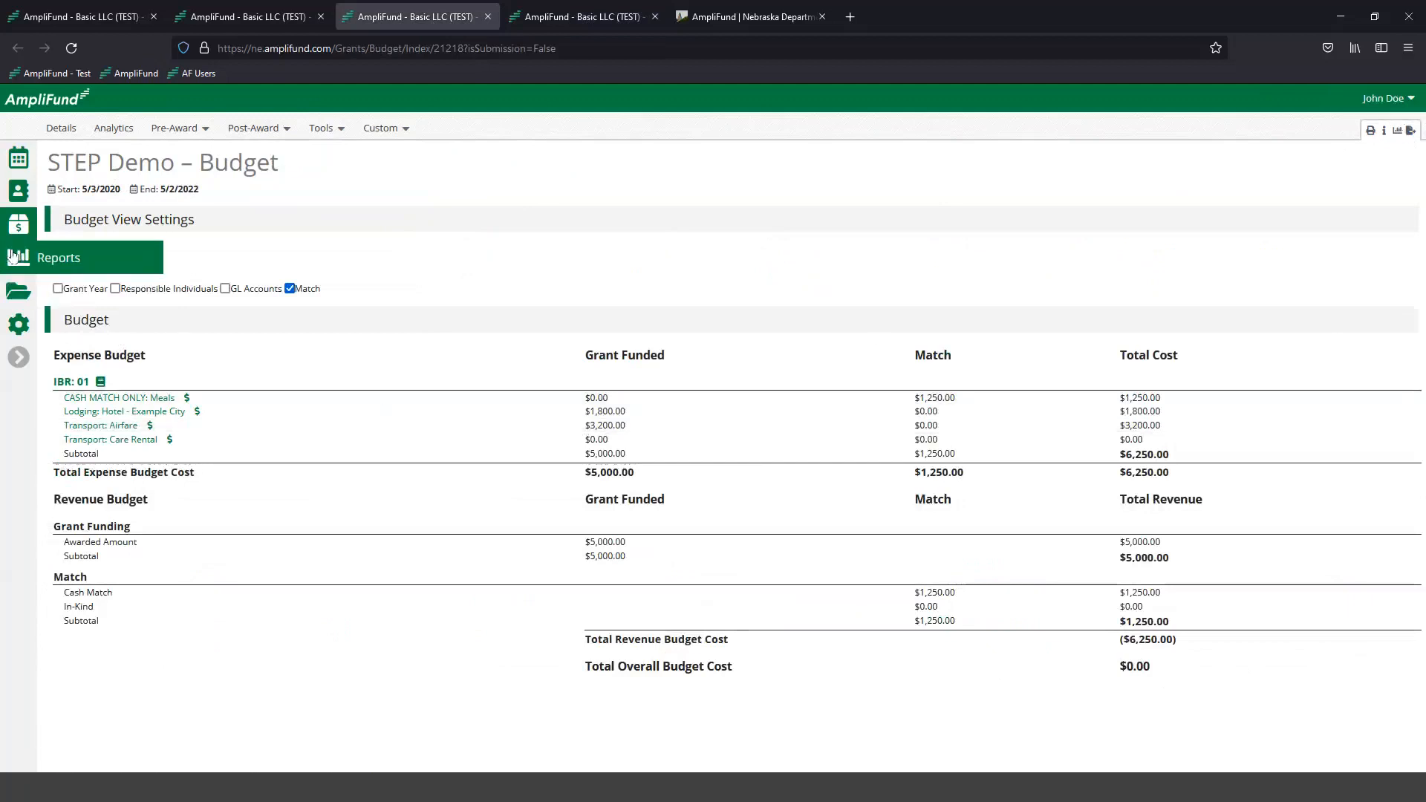
pyautogui.moveTo(21, 258)
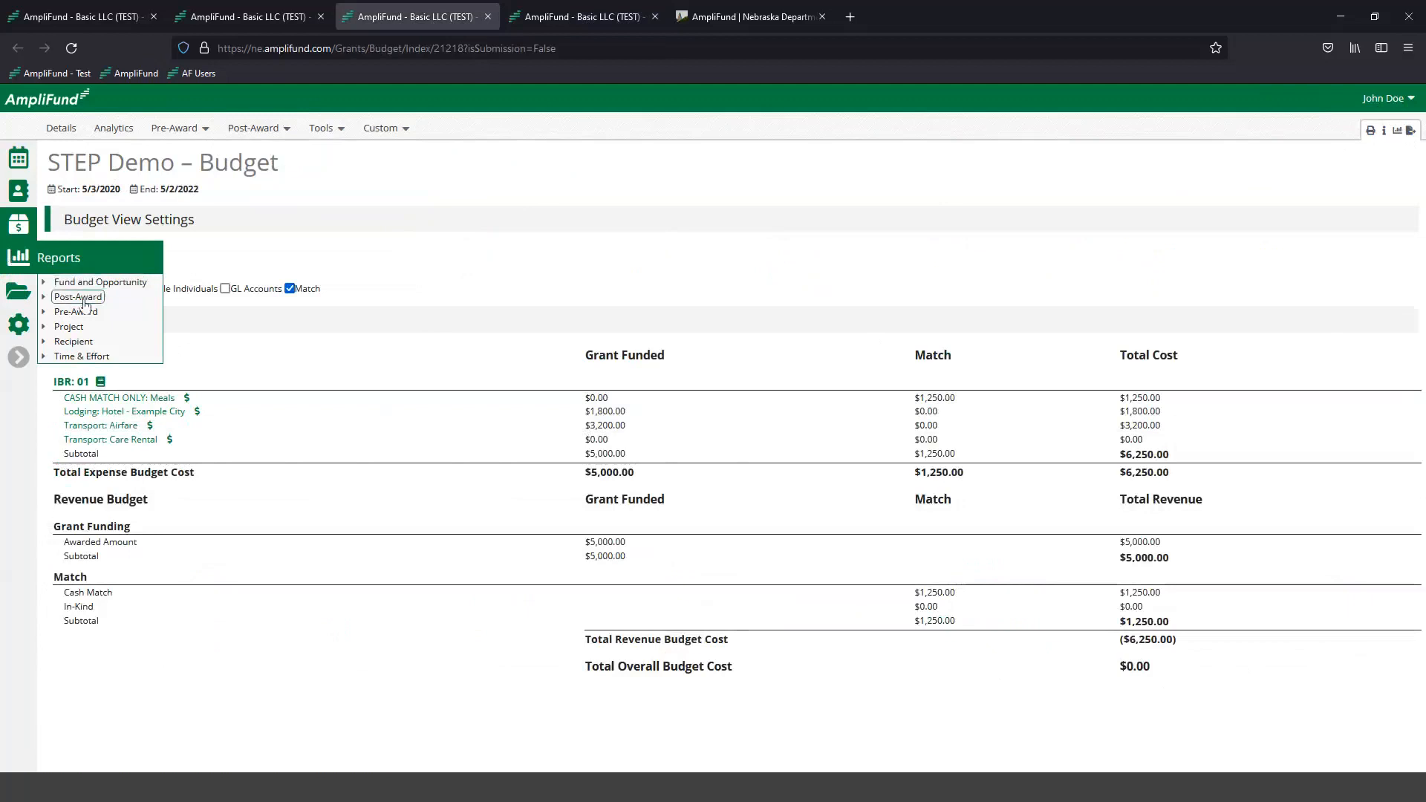
pyautogui.click(44, 298)
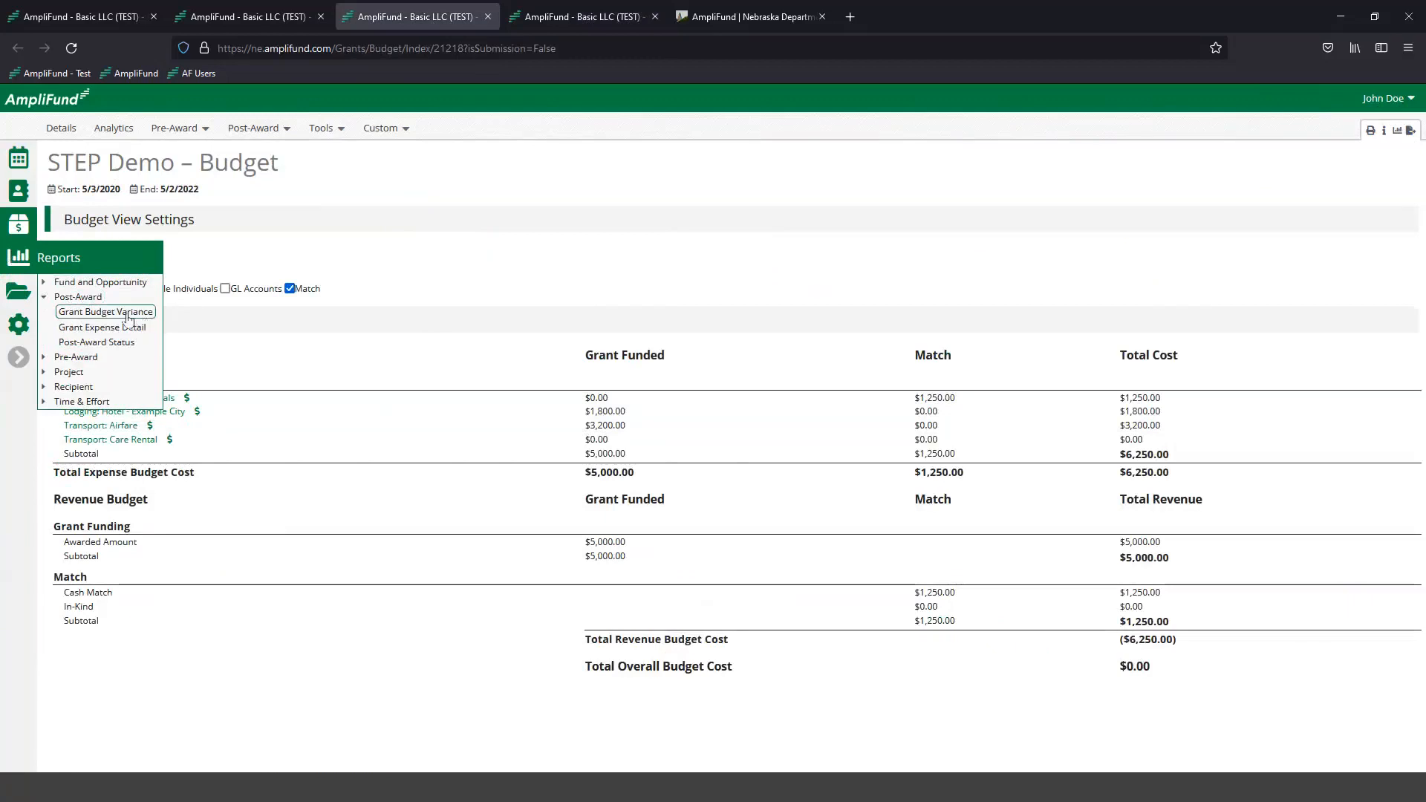
pyautogui.click(89, 312)
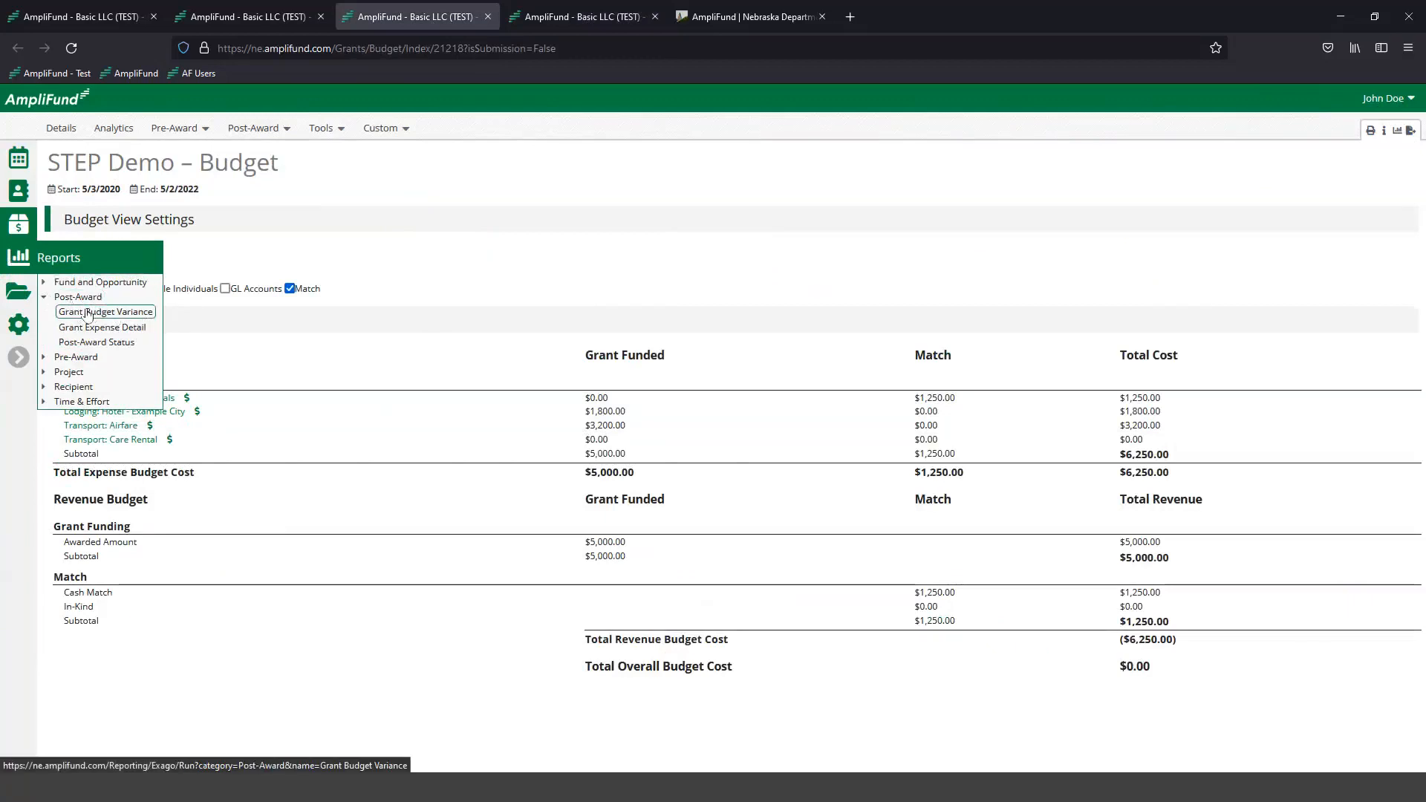
pyautogui.rightClick(87, 315)
pyautogui.click(138, 323)
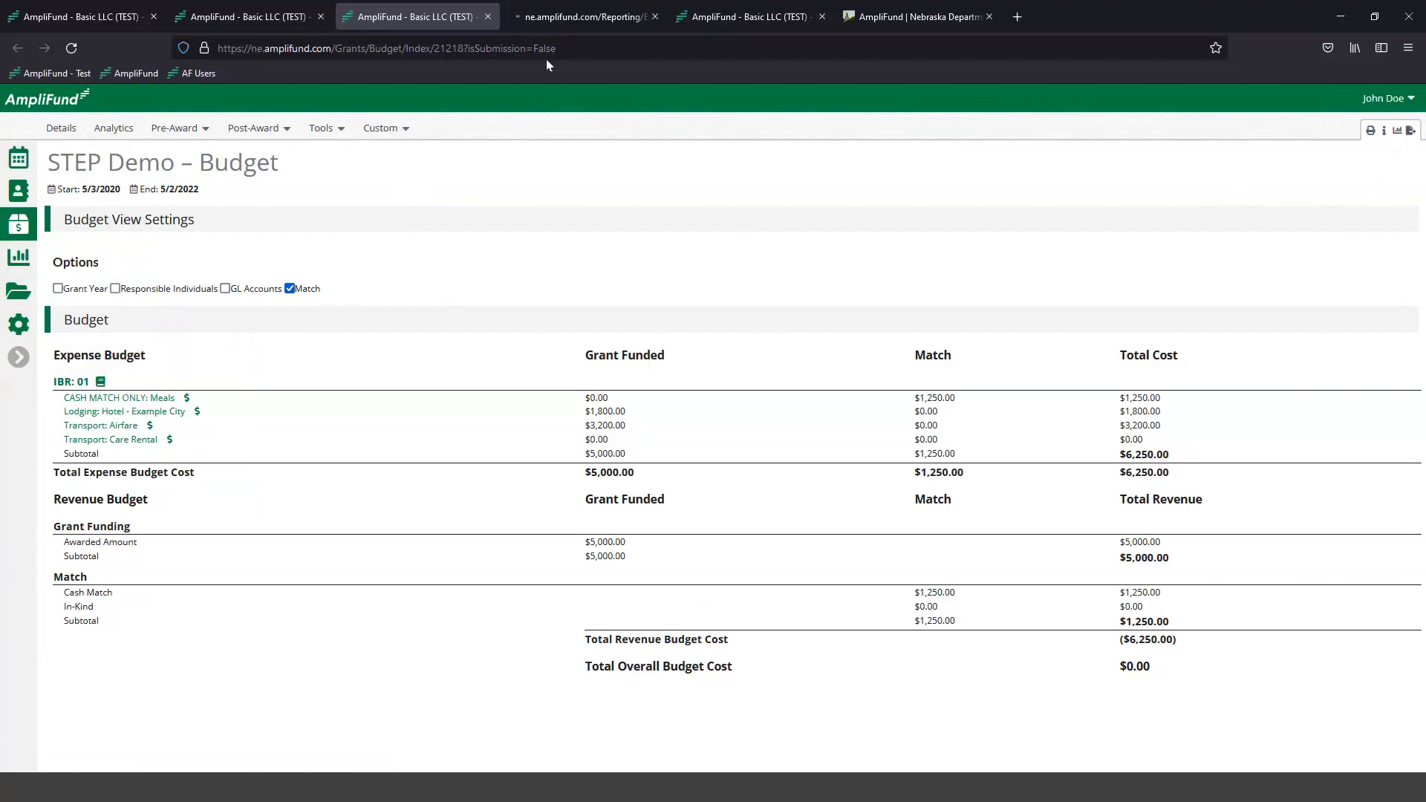
pyautogui.click(547, 18)
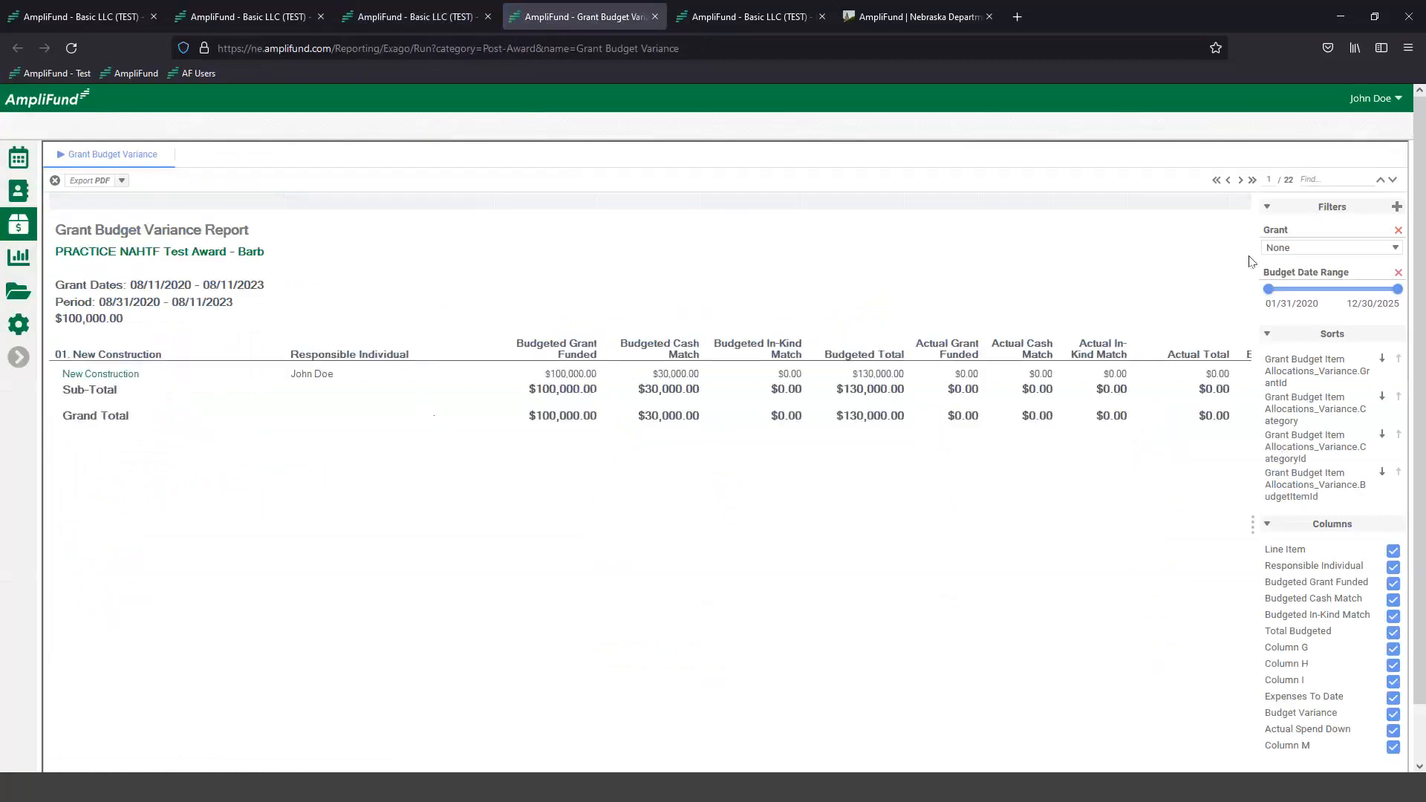
# - Filter the Grant Budget Variance report to the STEP Demo grant and hide the filter pane to examine the variance columns
pyautogui.click(1290, 251)
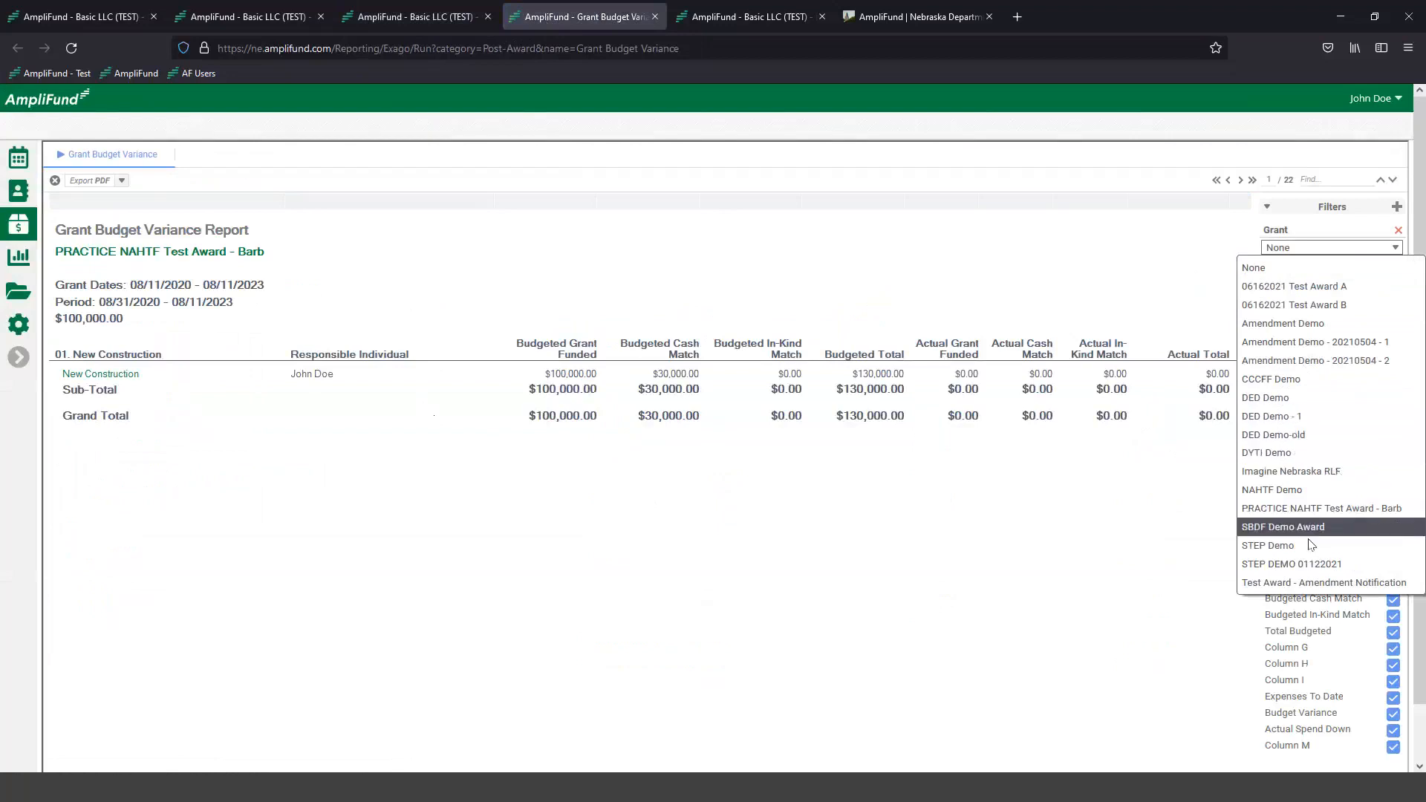
pyautogui.click(1330, 546)
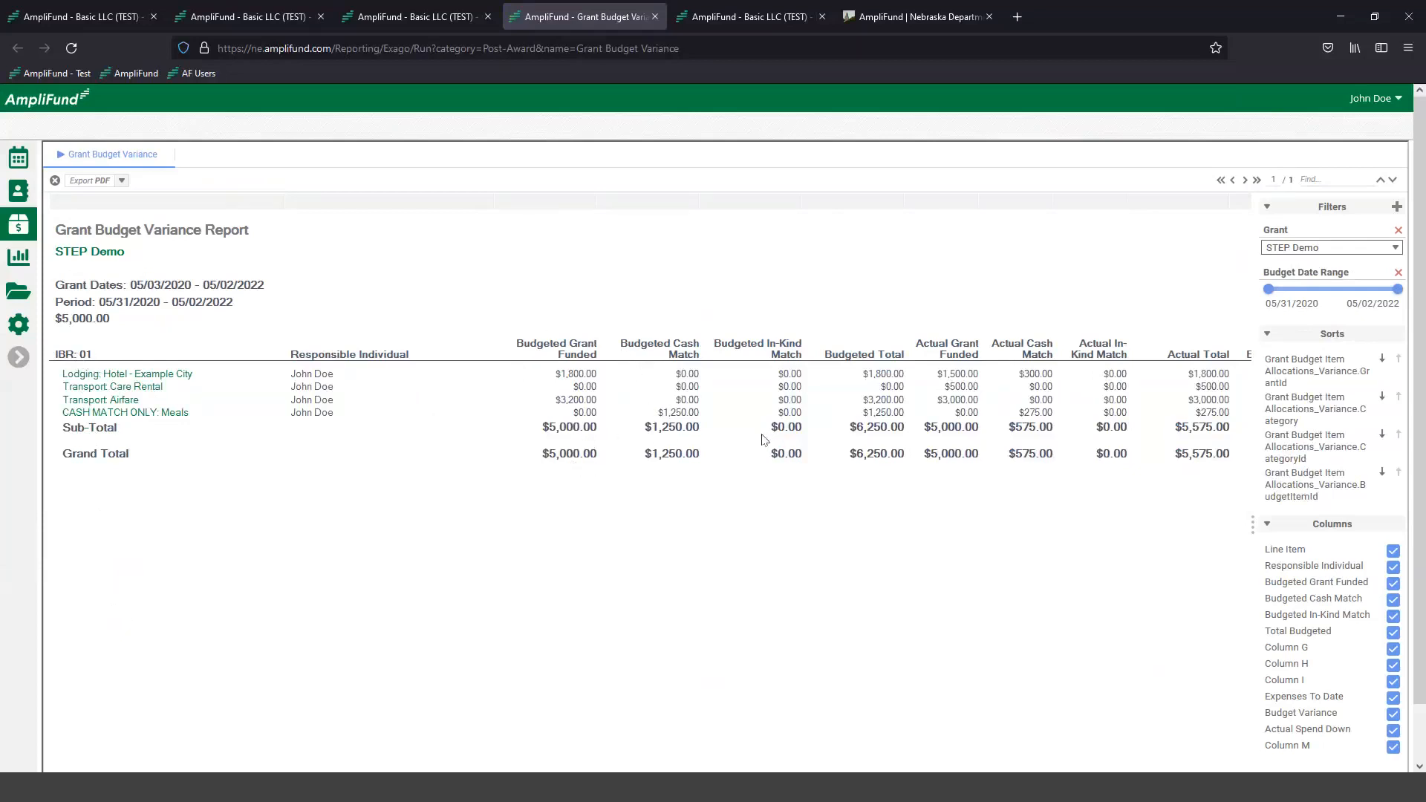
pyautogui.click(1255, 520)
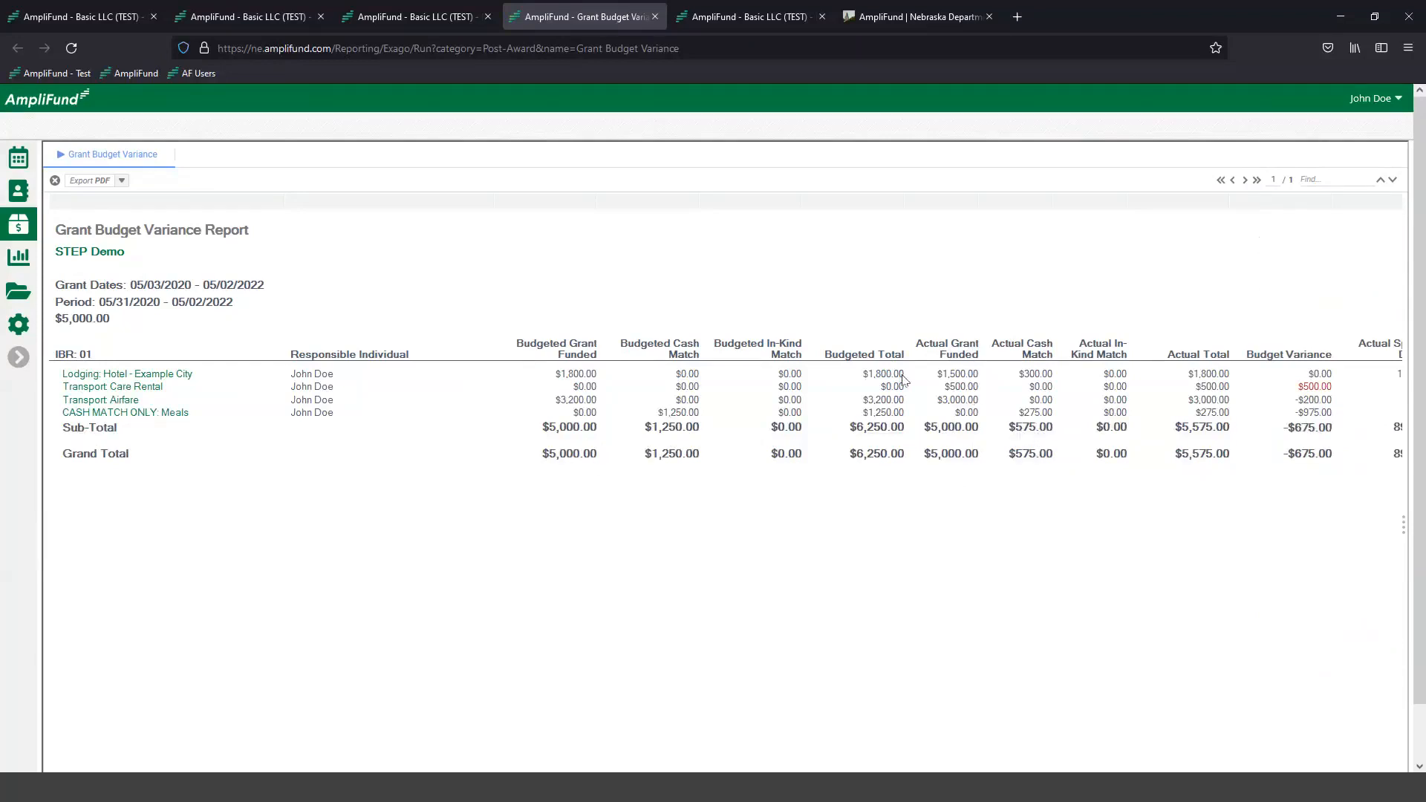
# - Compare the STEP Demo expenses list with the Grant Budget Variance report and the award's budget page
pyautogui.click(709, 21)
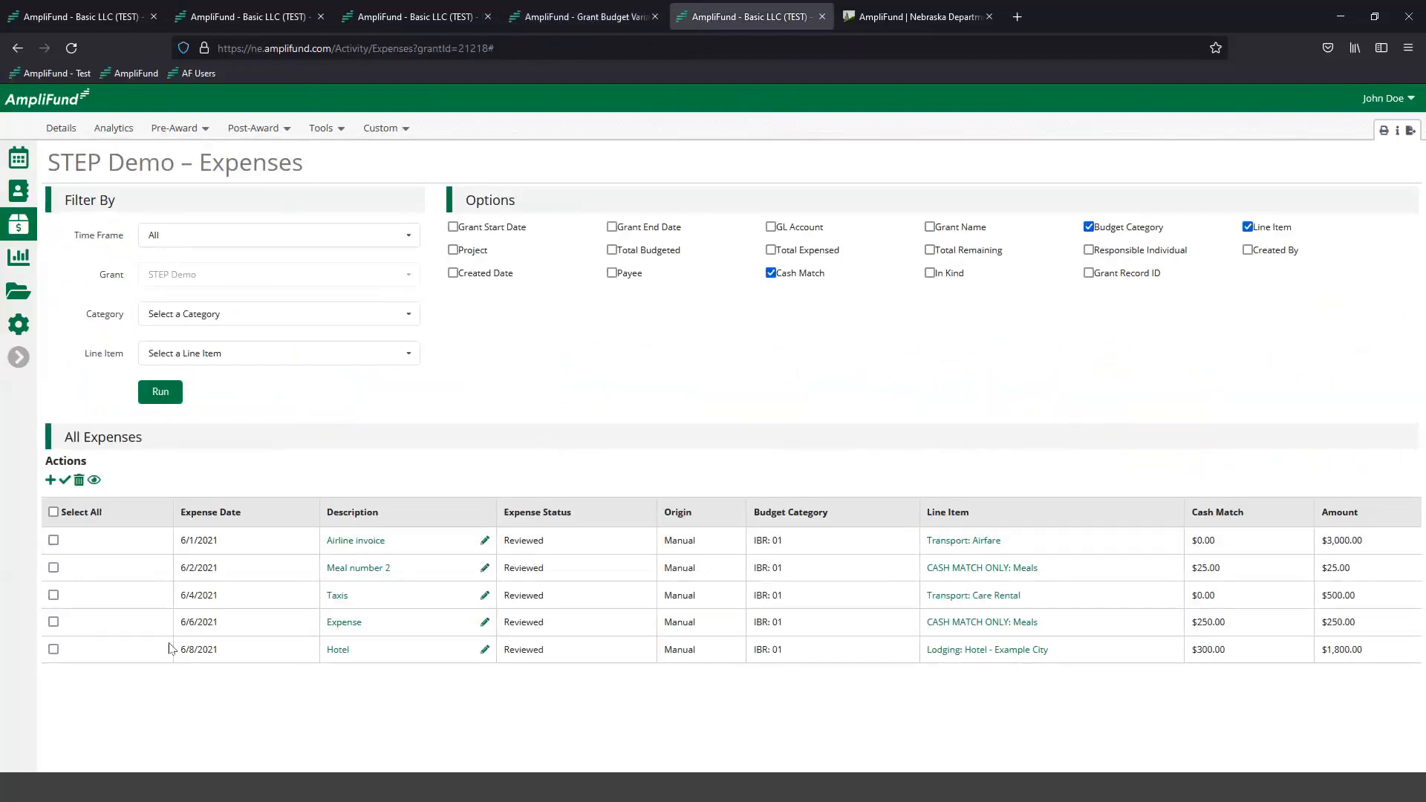
pyautogui.click(559, 16)
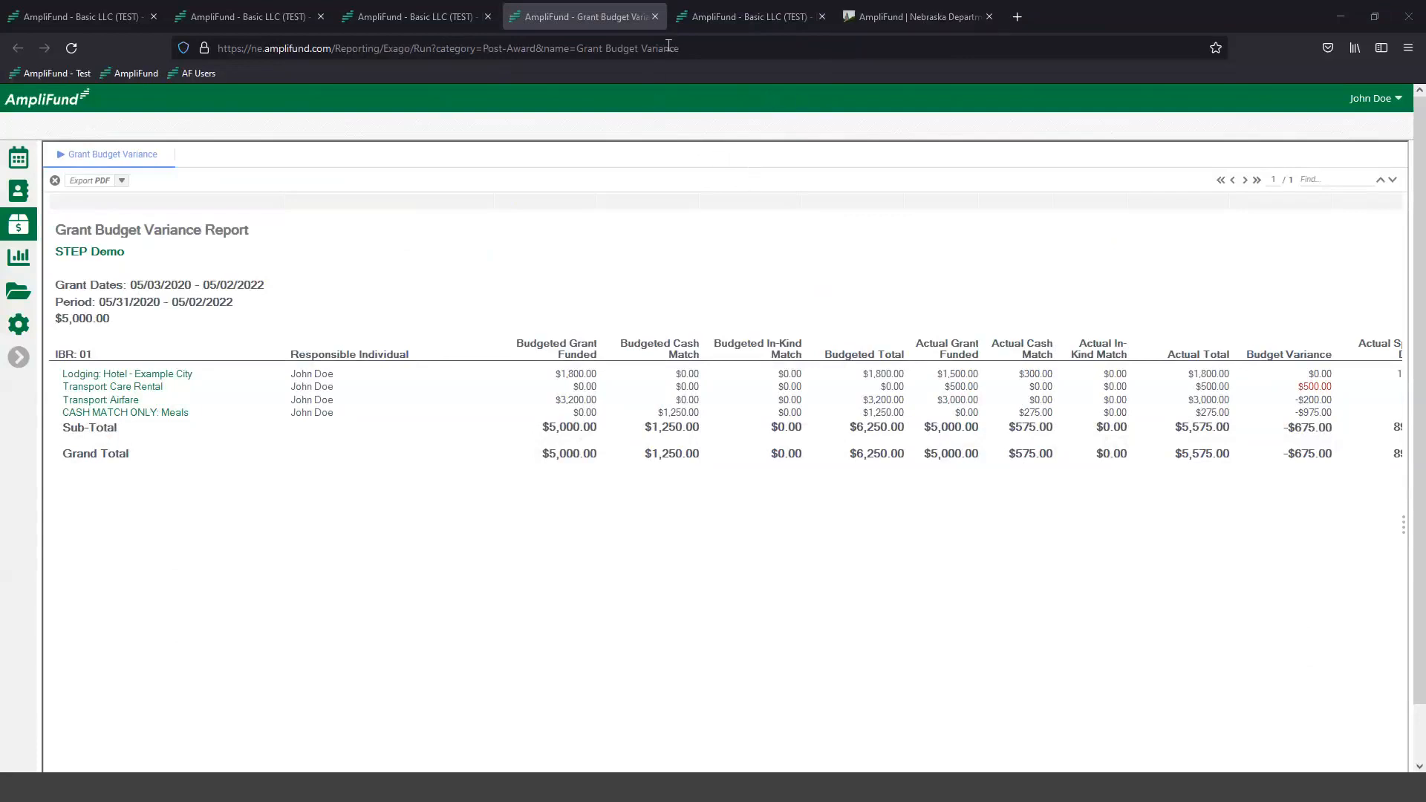
pyautogui.click(435, 23)
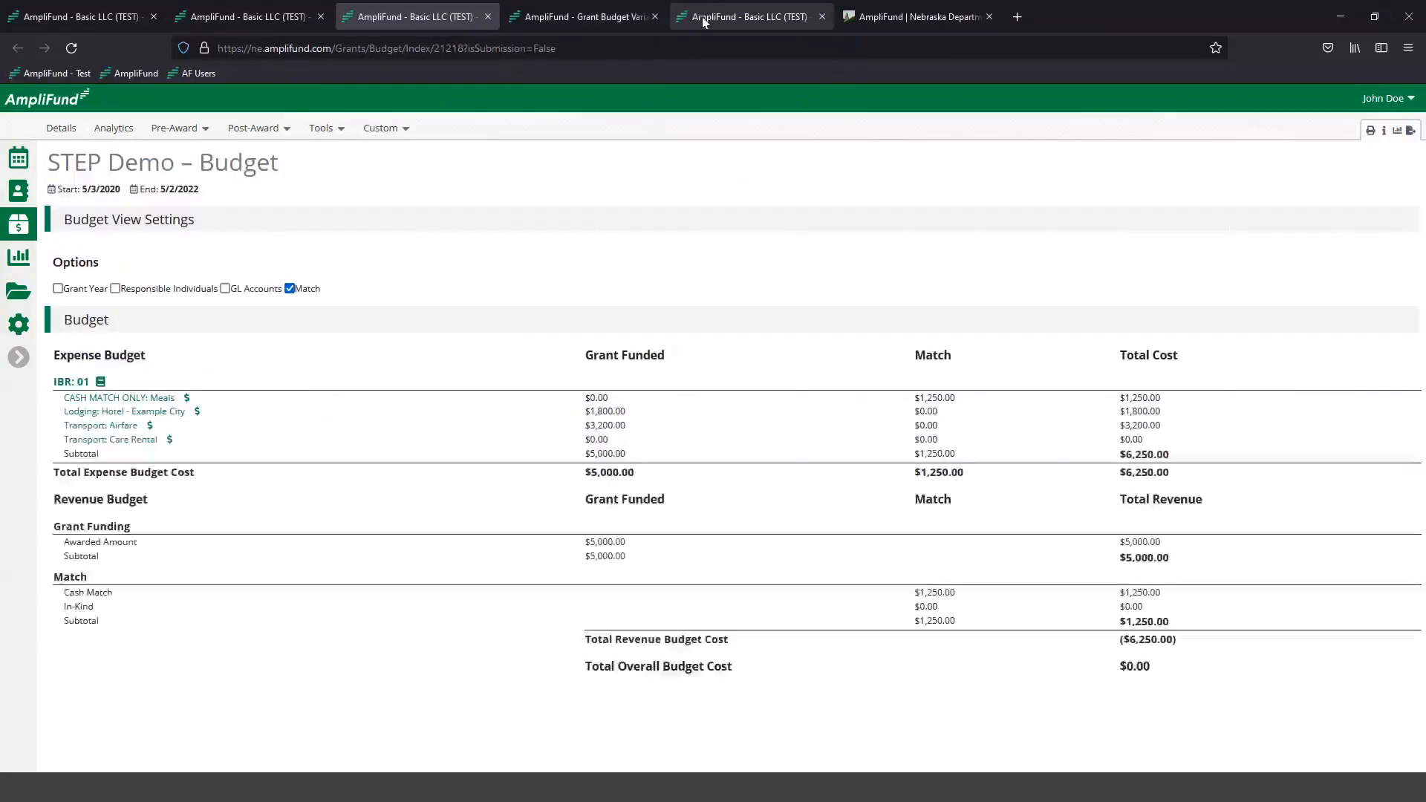
# - Start a new expense on the STEP Demo expenses page with category IBR: 01, line item Transport: Care Rental and direct cost $675.00
pyautogui.click(702, 16)
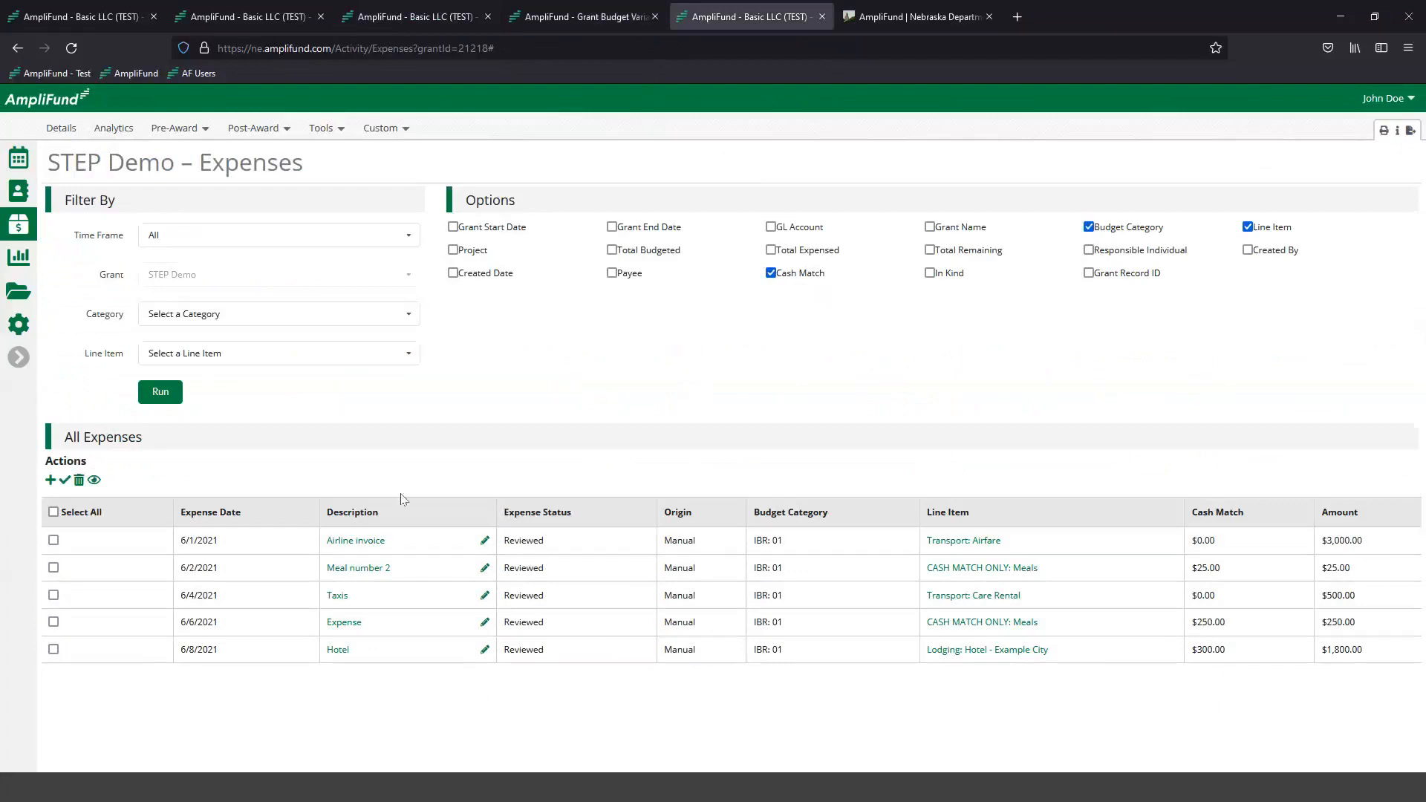
pyautogui.click(51, 482)
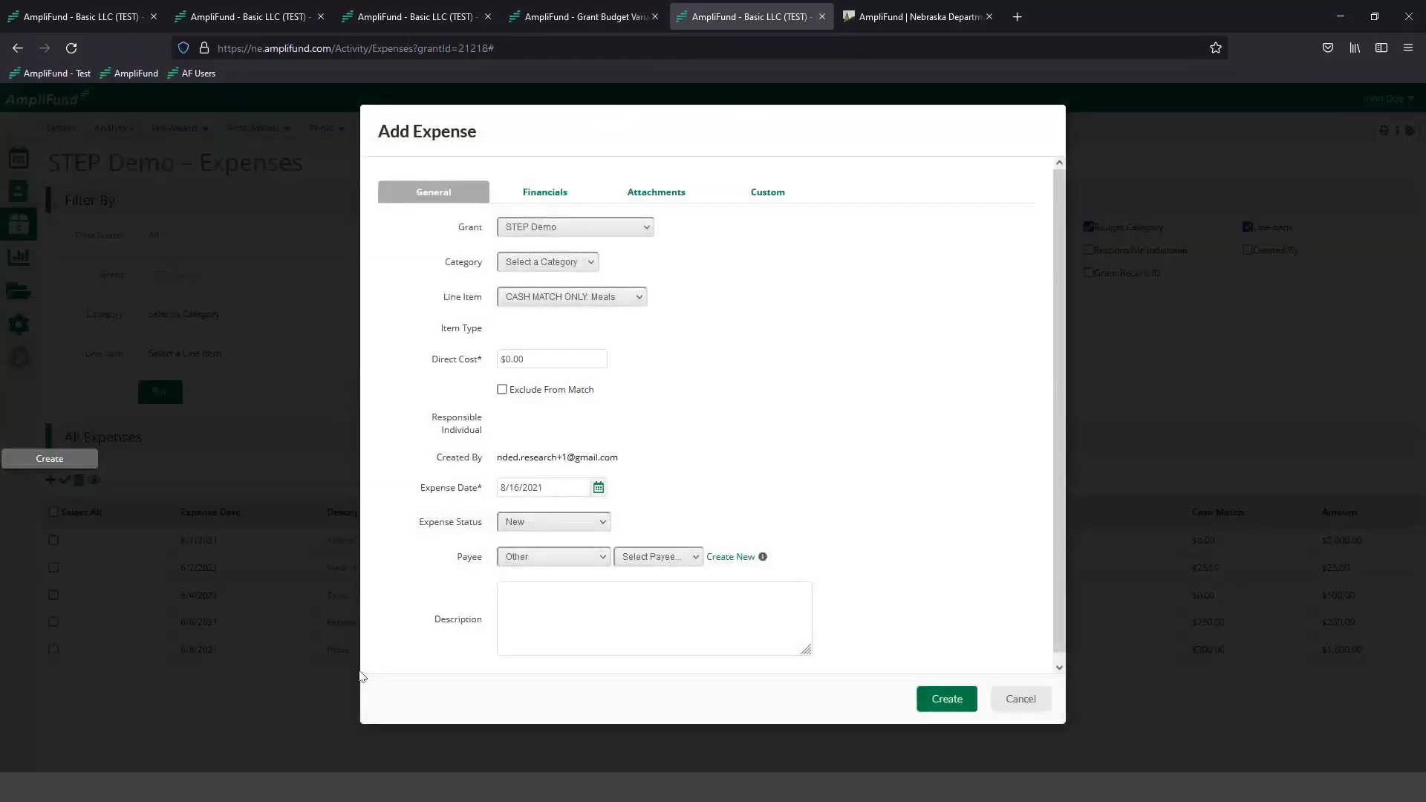
pyautogui.click(549, 267)
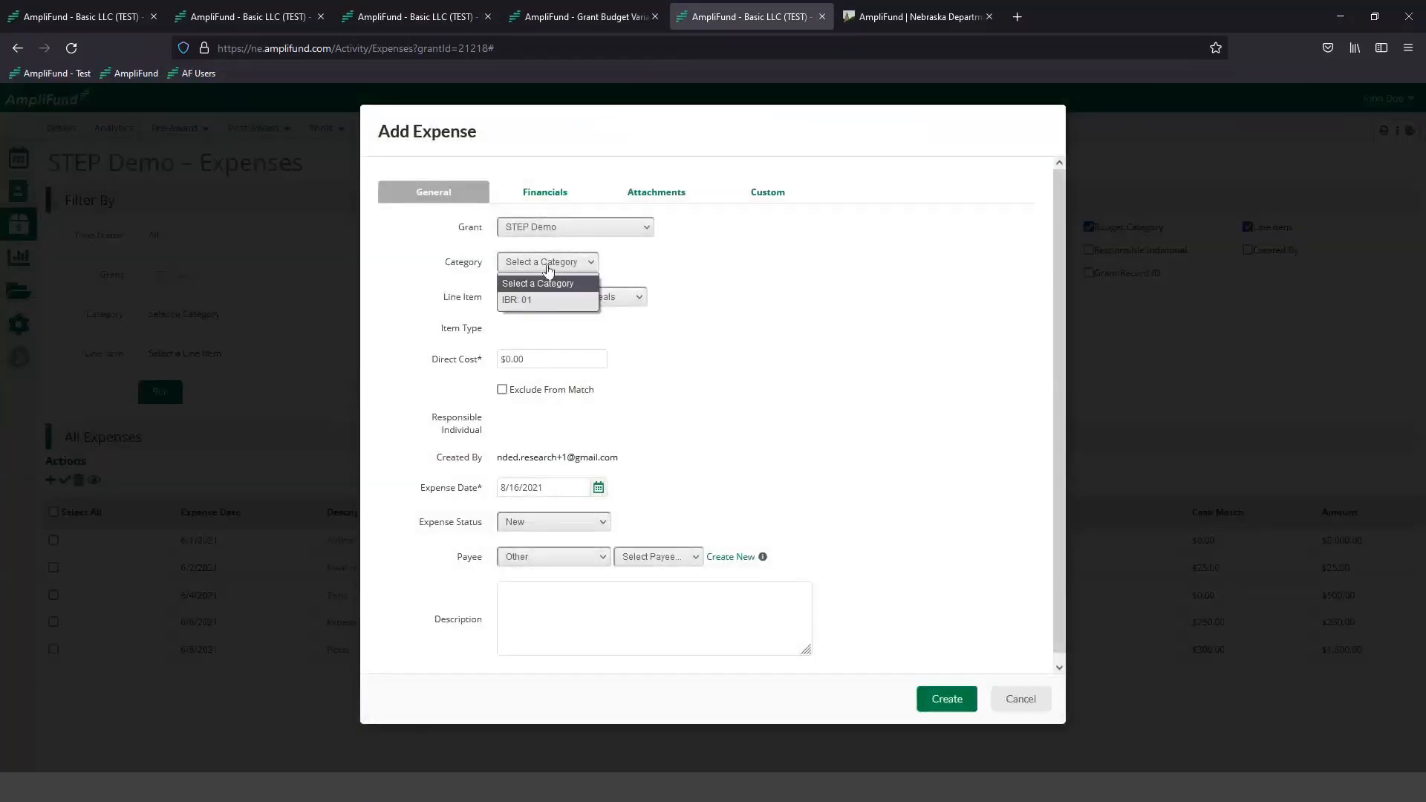
pyautogui.click(558, 299)
pyautogui.click(516, 297)
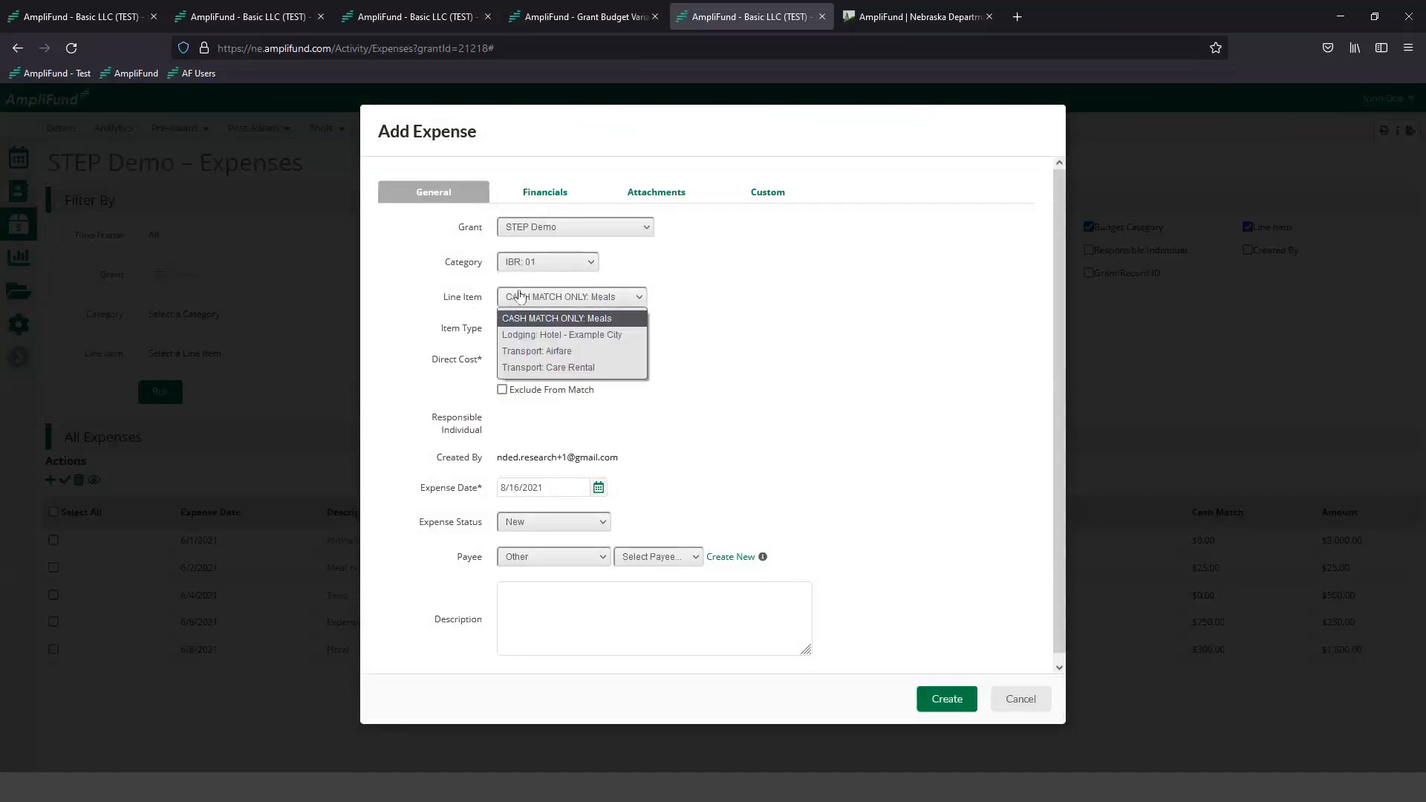
pyautogui.click(541, 367)
pyautogui.click(535, 362)
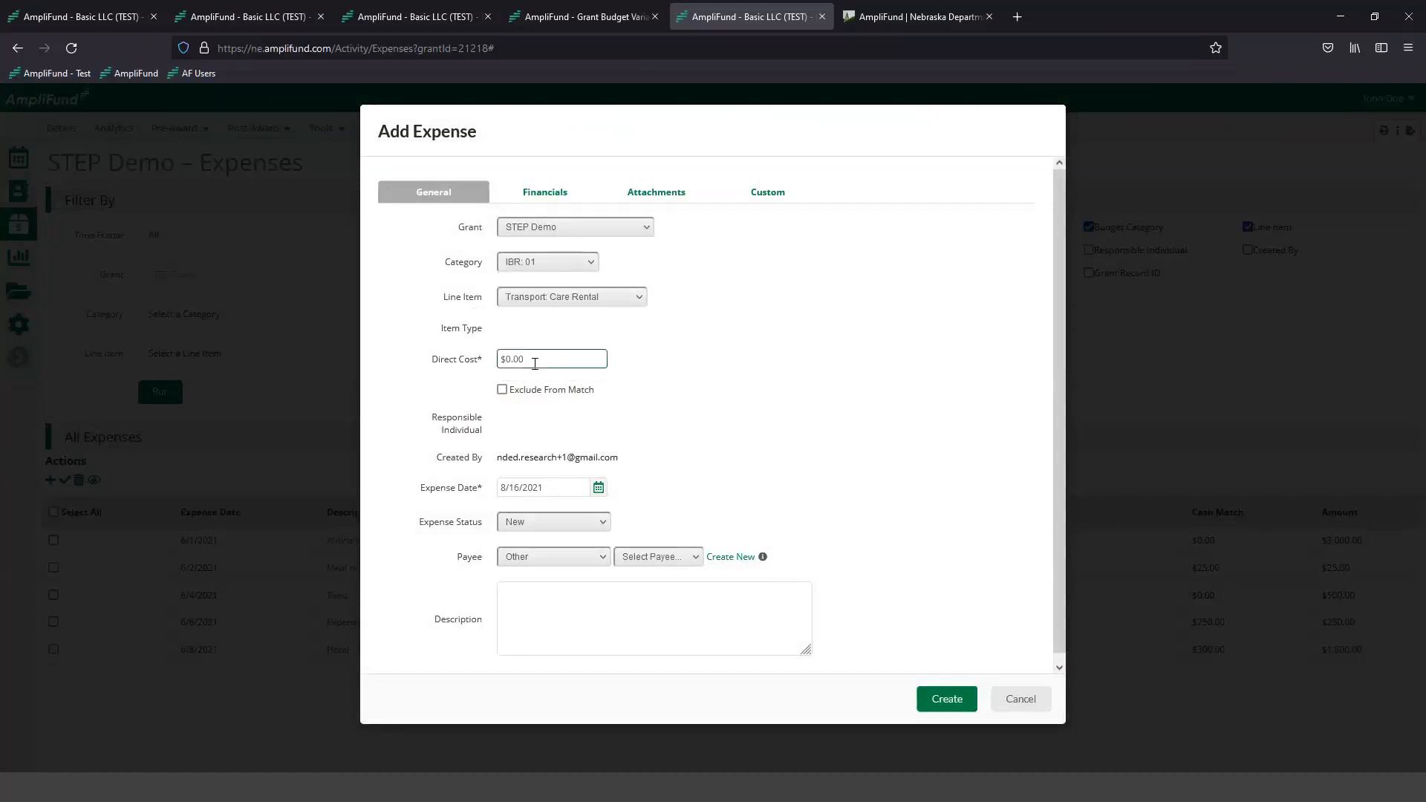
pyautogui.write('675')
pyautogui.click(440, 392)
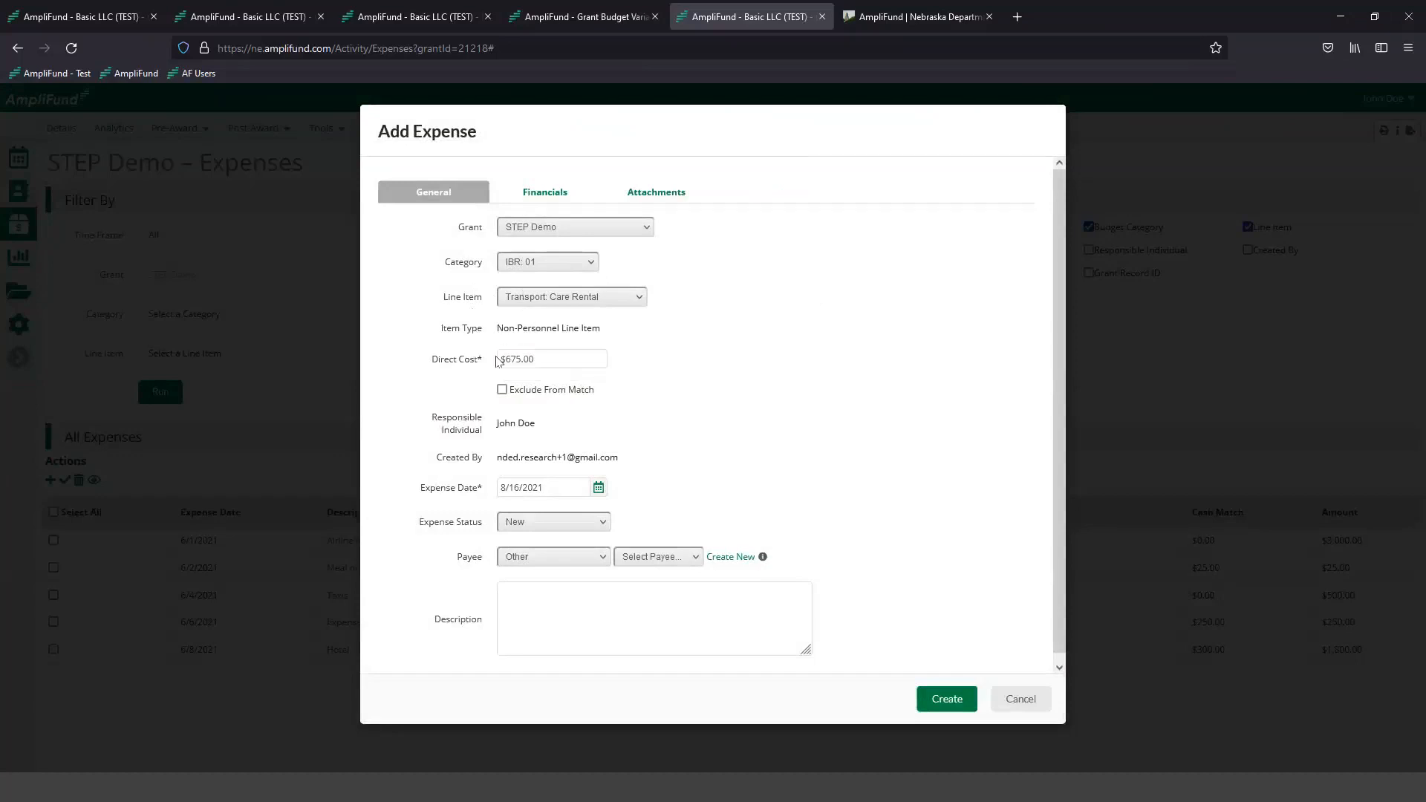
pyautogui.click(507, 354)
pyautogui.click(428, 364)
pyautogui.click(504, 364)
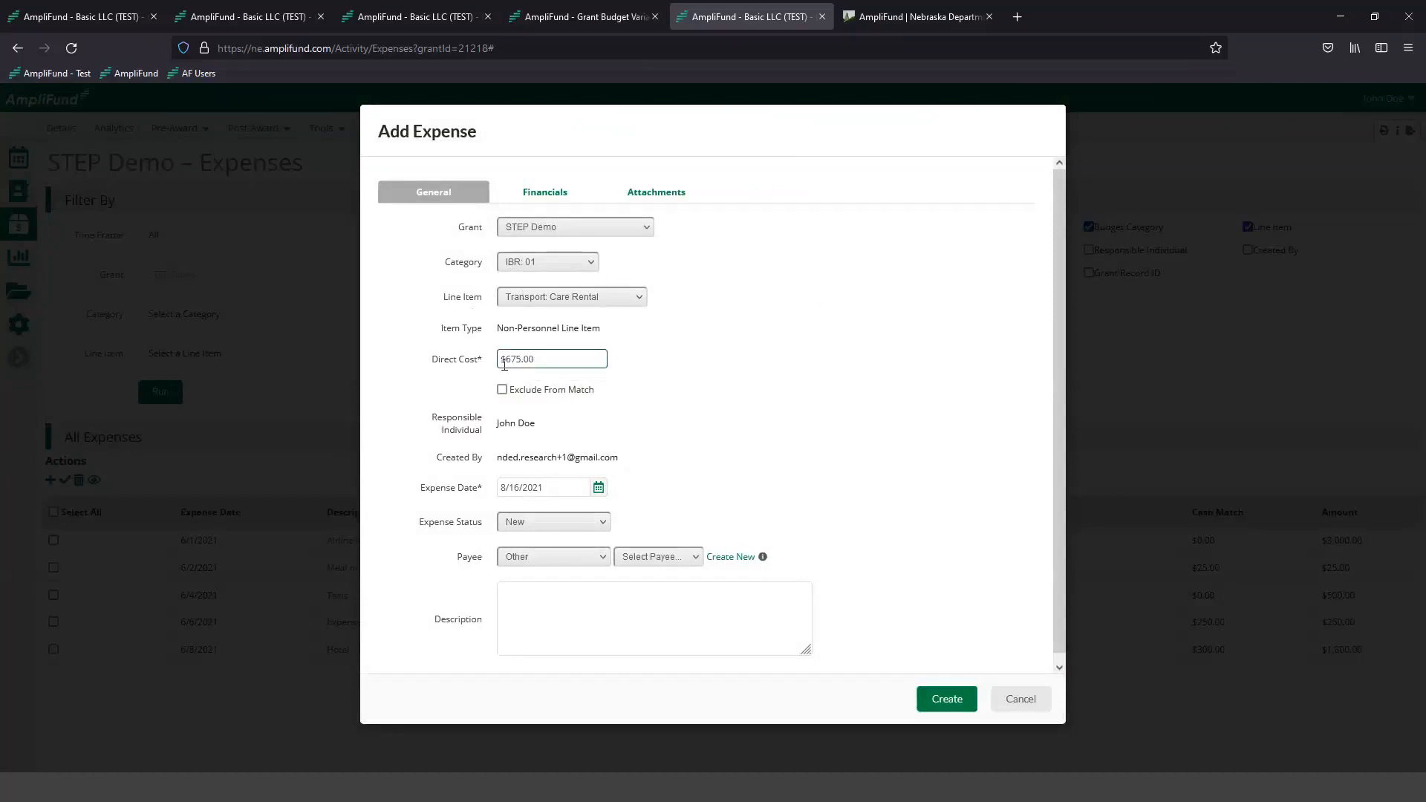
# - Set the new expense's status to Reviewed and its expense date to 6/7/2021
pyautogui.click(520, 527)
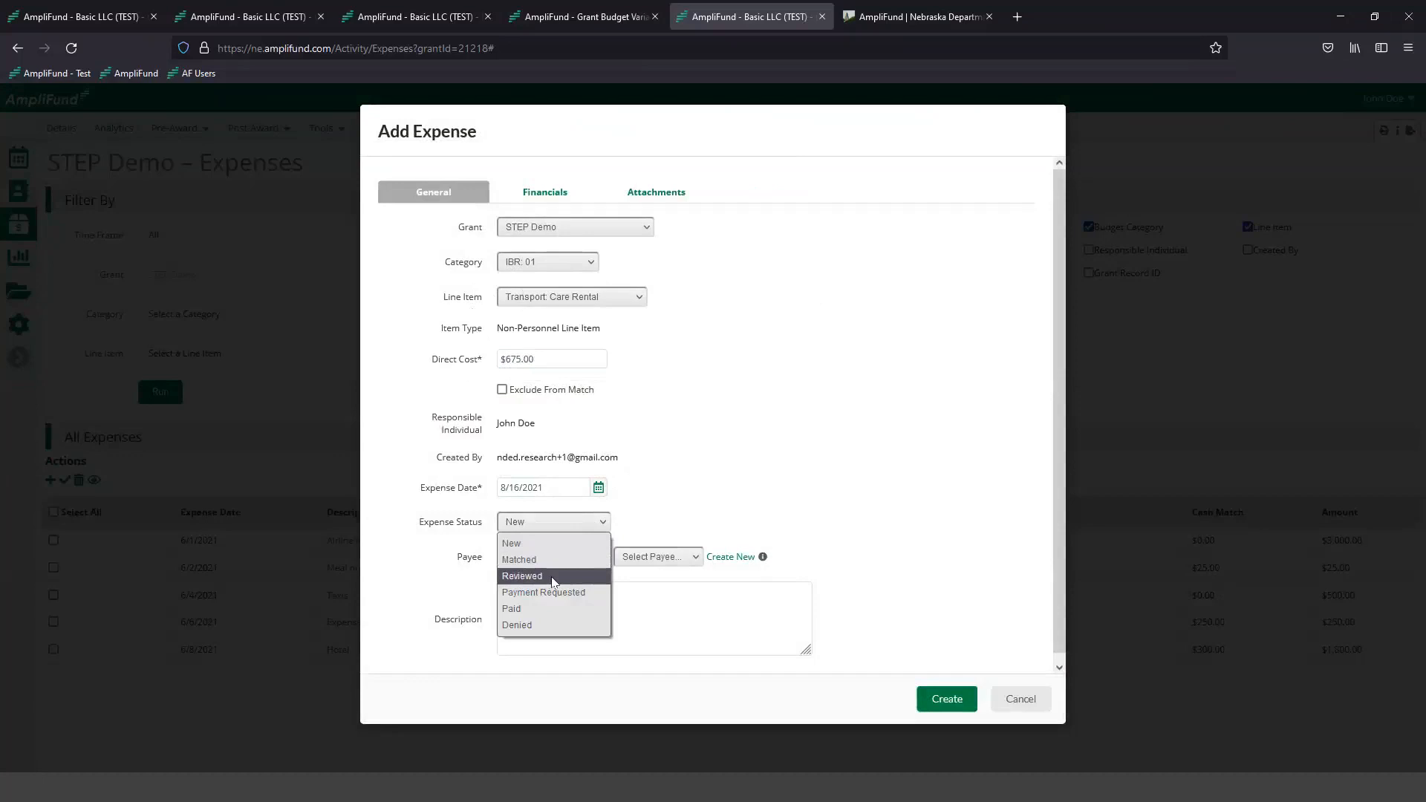
pyautogui.click(553, 577)
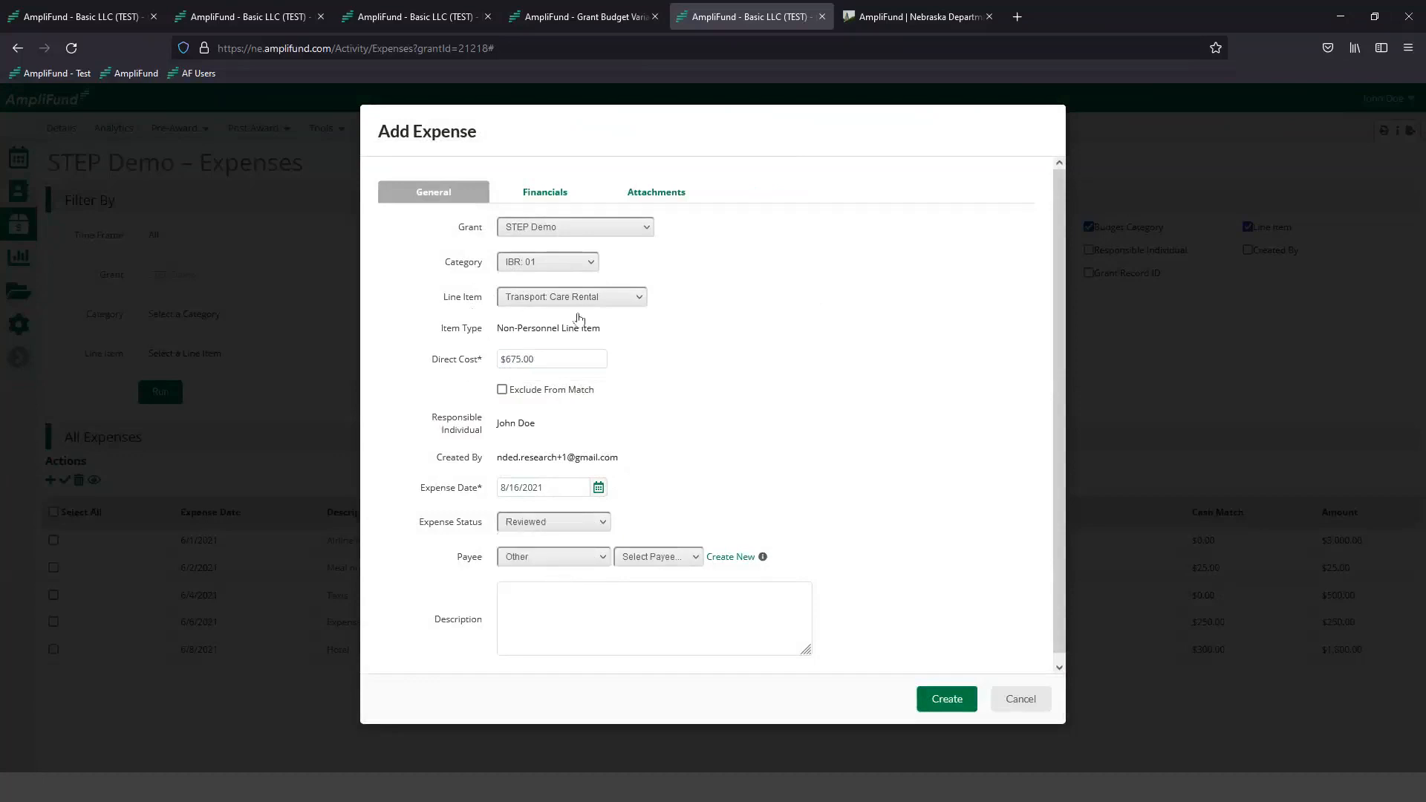
pyautogui.click(598, 487)
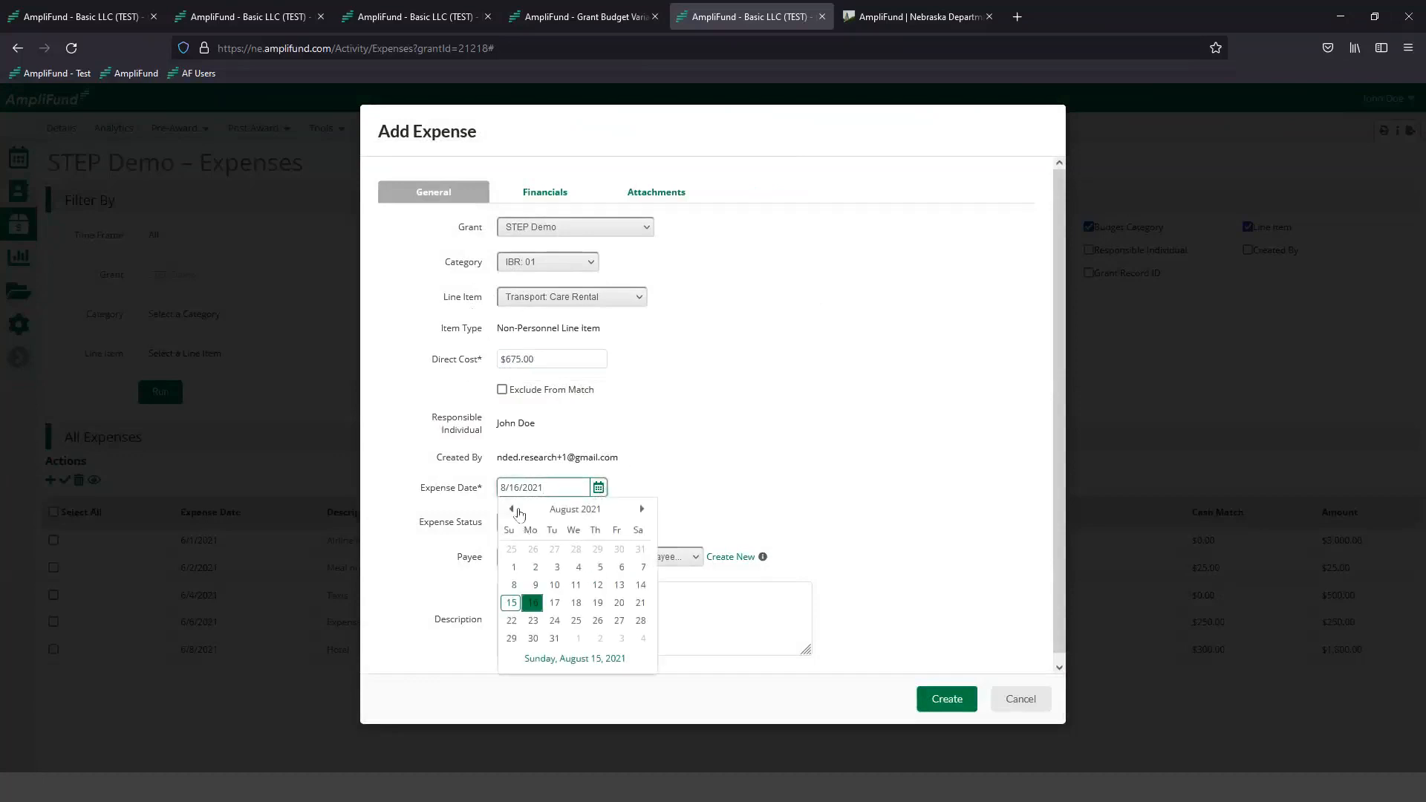
pyautogui.click(513, 510)
pyautogui.click(513, 510)
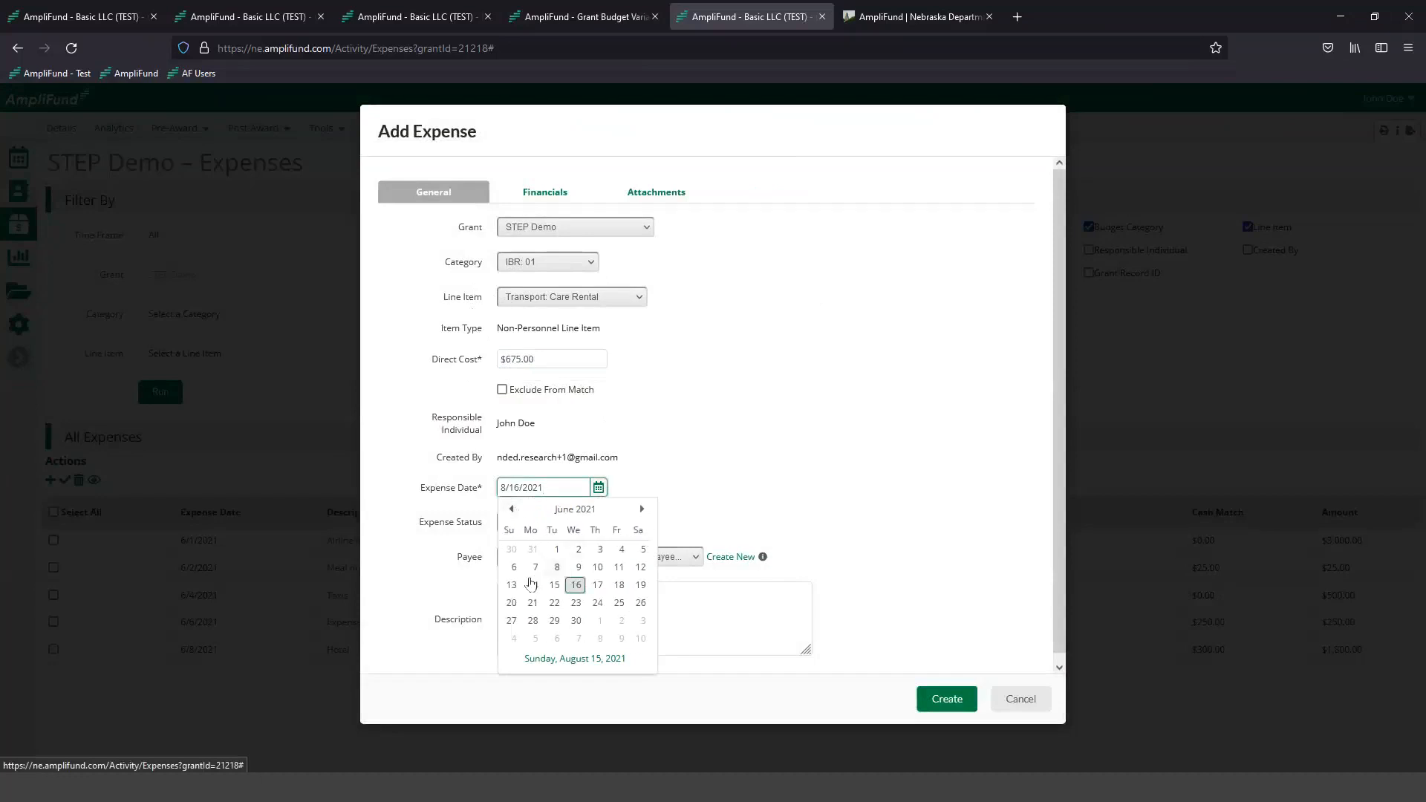
pyautogui.click(534, 567)
# - Enter the care rental expense's cash match as a dollar amount of $675.00 in its financial details
pyautogui.click(530, 194)
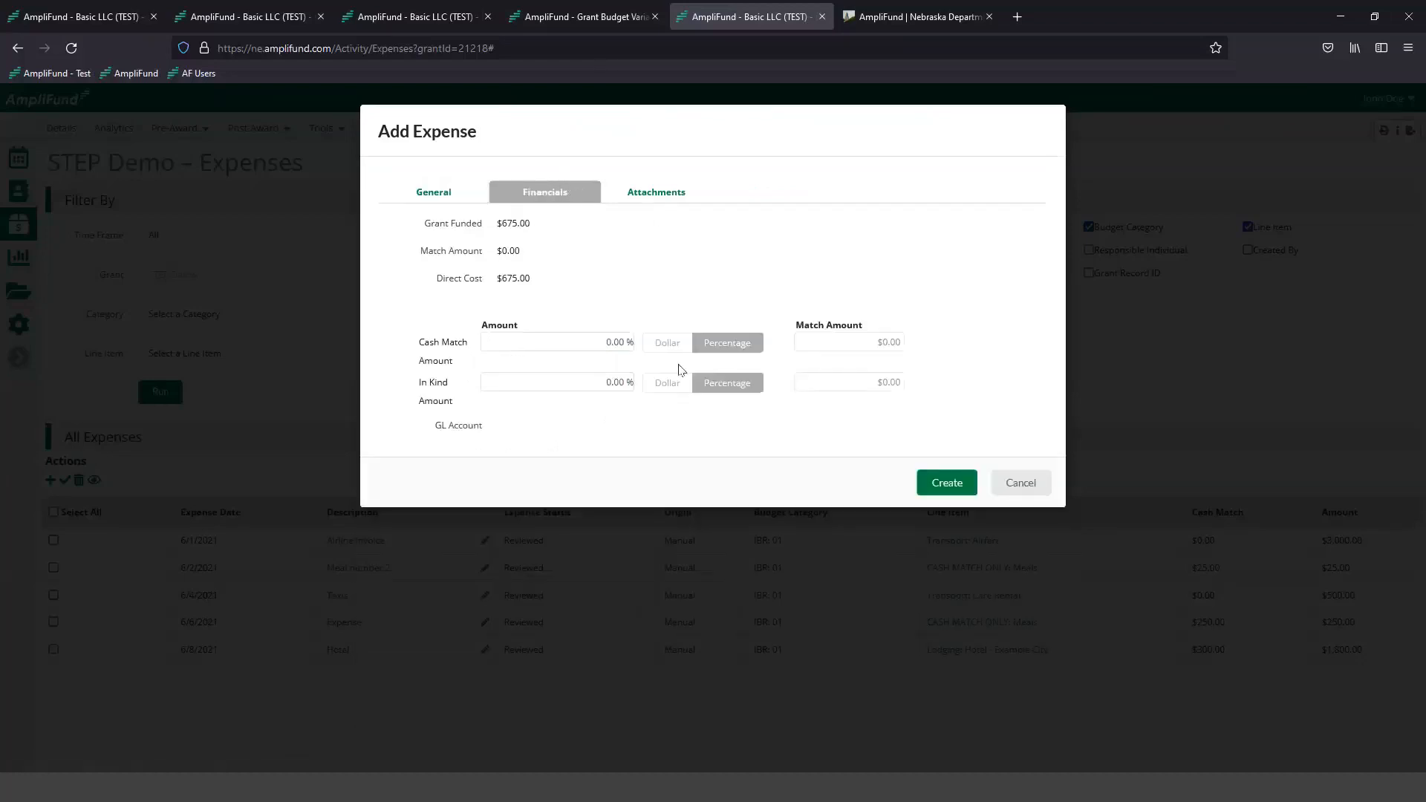
pyautogui.click(661, 349)
pyautogui.click(594, 339)
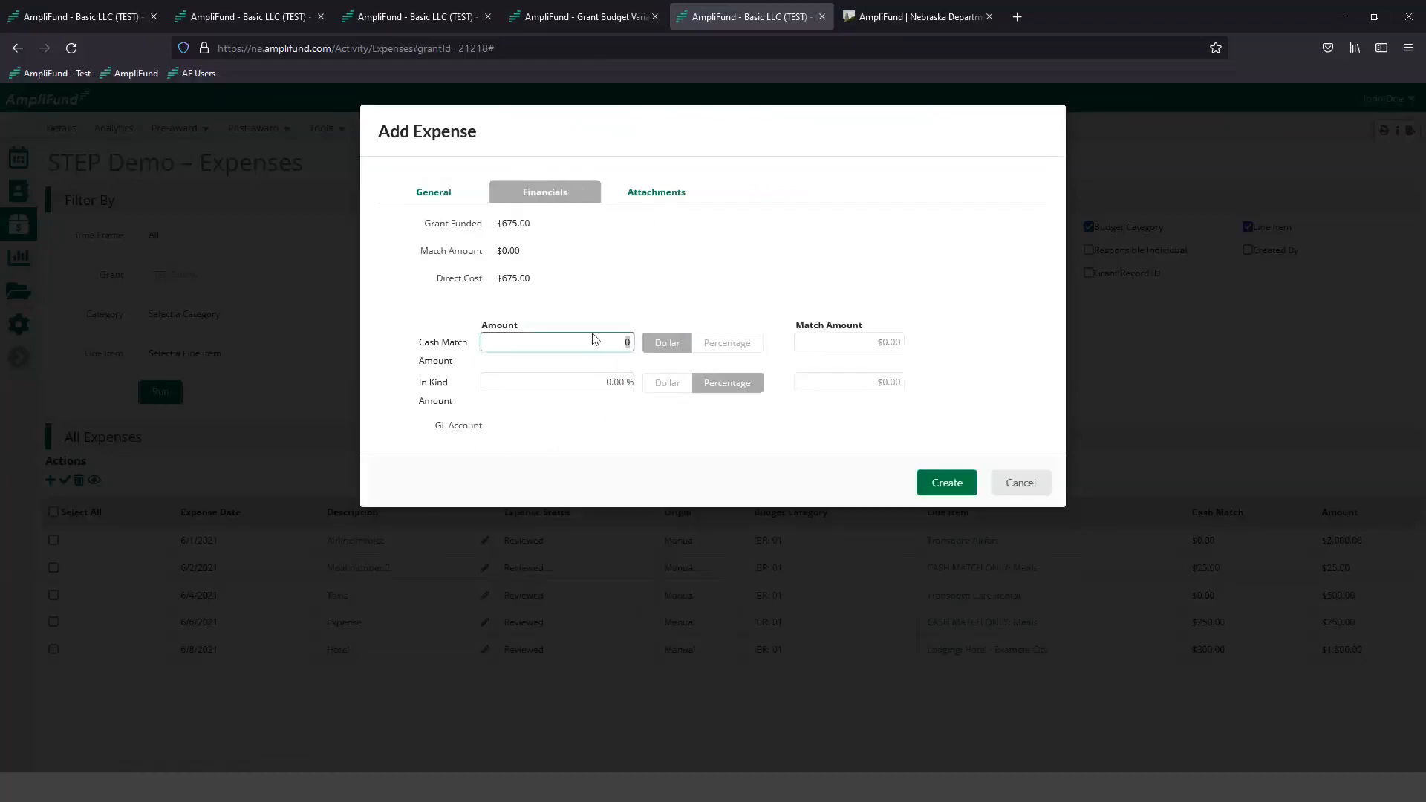
pyautogui.click(641, 278)
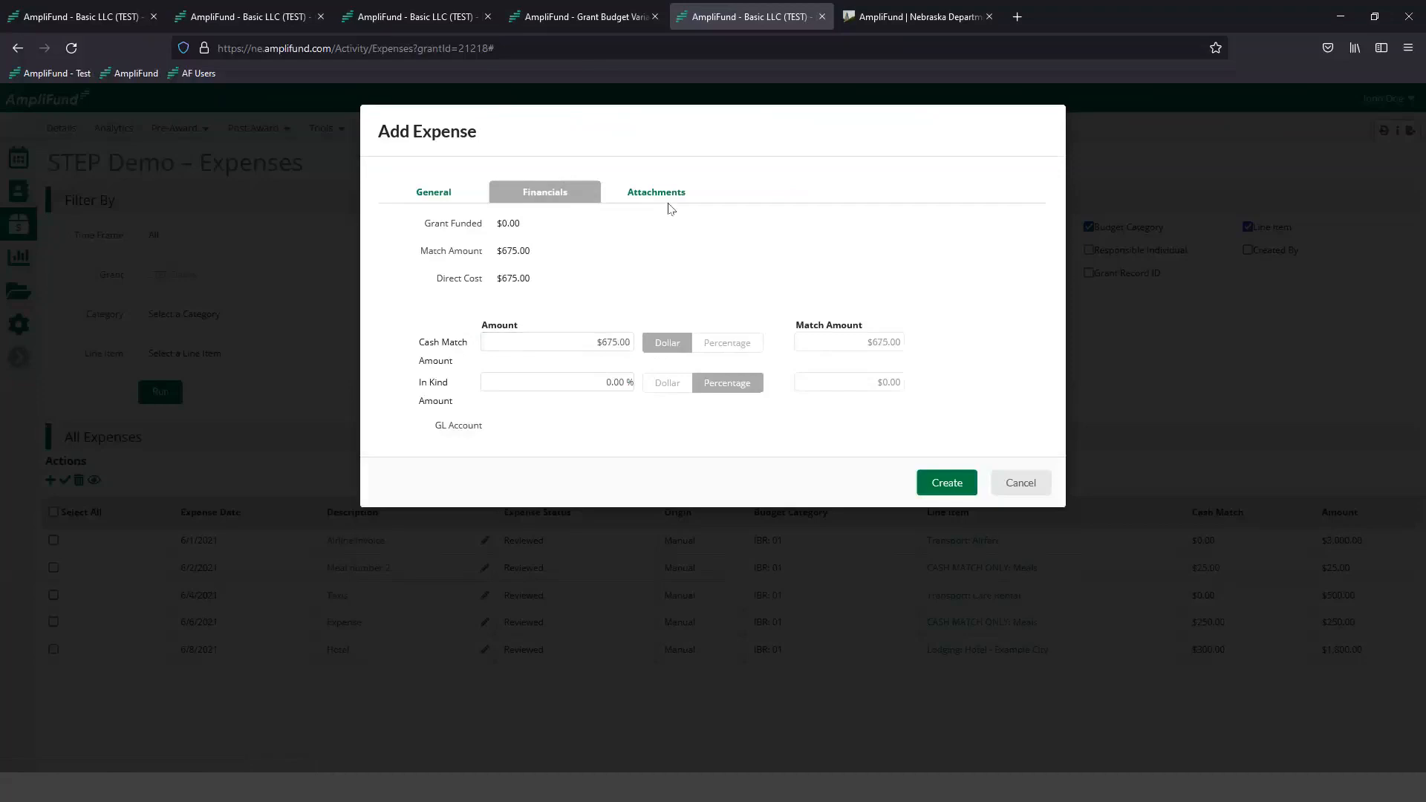
# - Attach the Invoice_ABC file to the care rental expense and create the expense
pyautogui.click(661, 198)
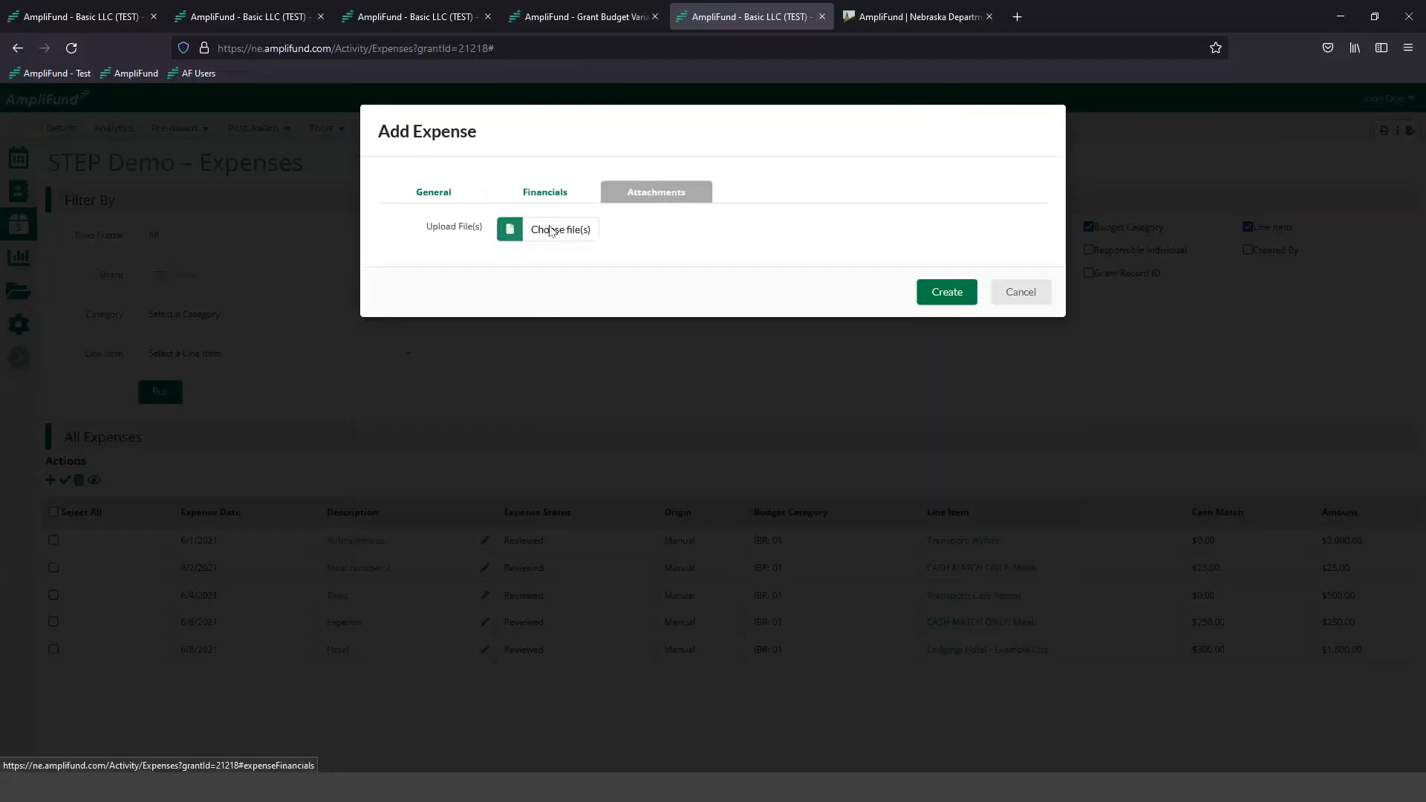
pyautogui.click(551, 231)
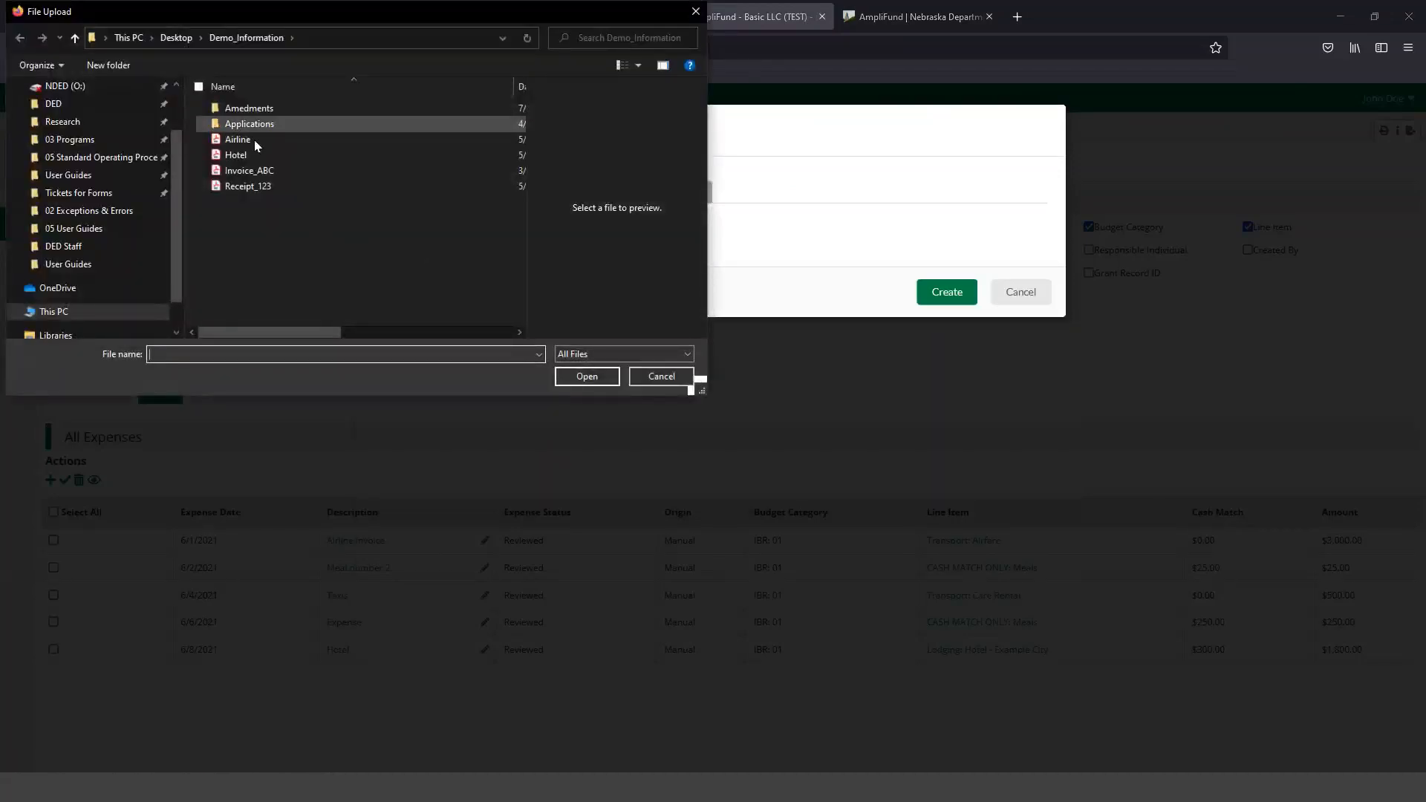
pyautogui.click(249, 171)
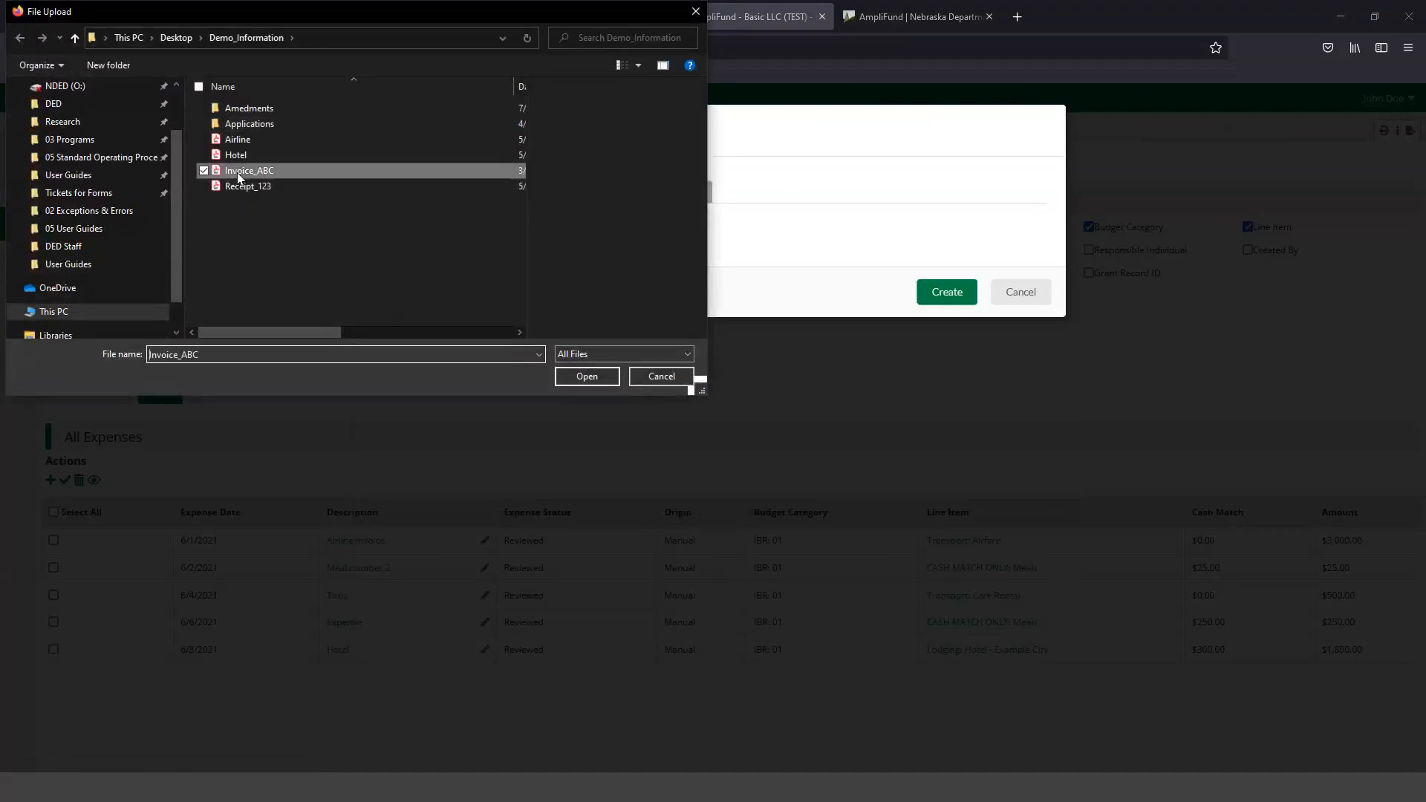
pyautogui.click(587, 377)
pyautogui.click(931, 331)
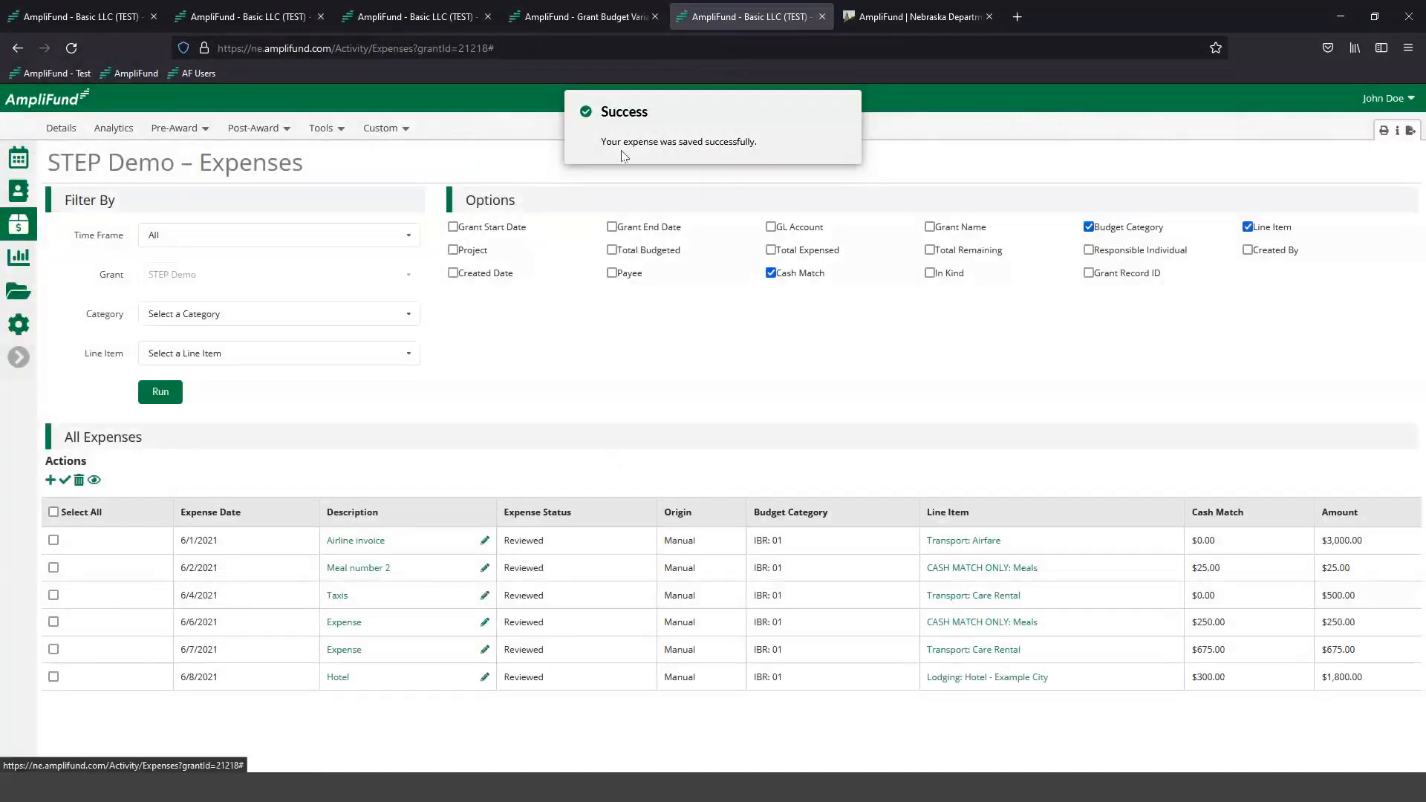
# - Reload the Grant Budget Variance report and filter it to the STEP Demo grant again
pyautogui.click(605, 18)
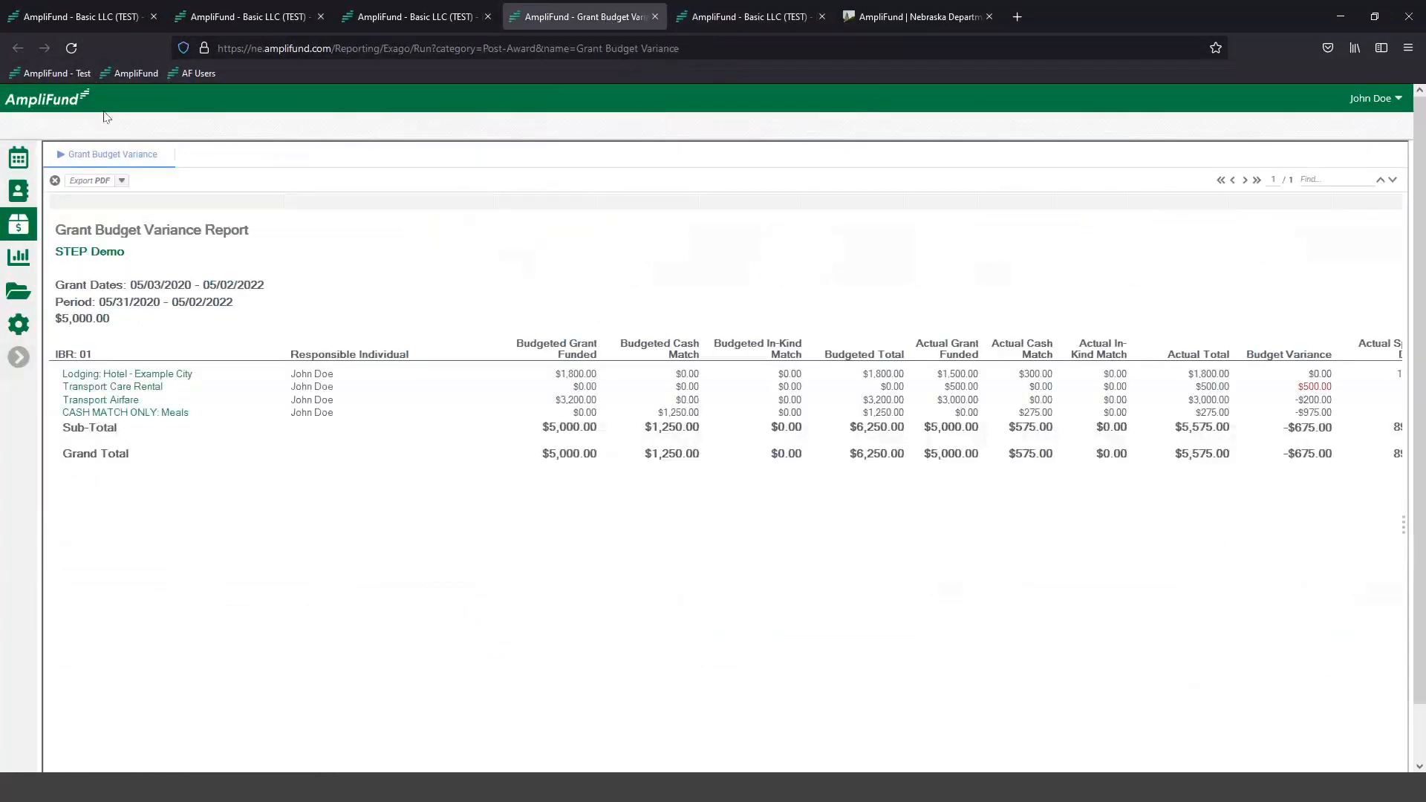
pyautogui.click(72, 47)
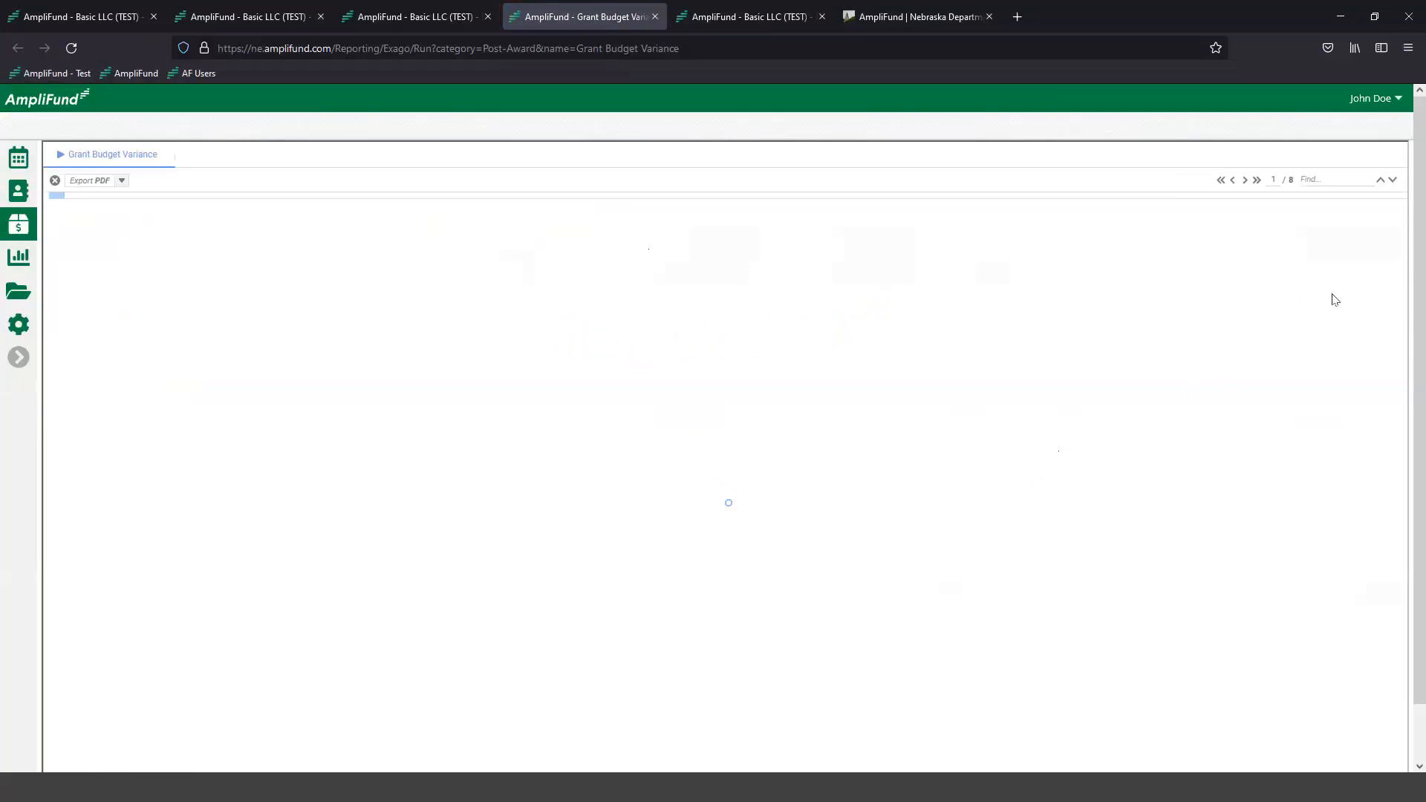
pyautogui.click(1332, 249)
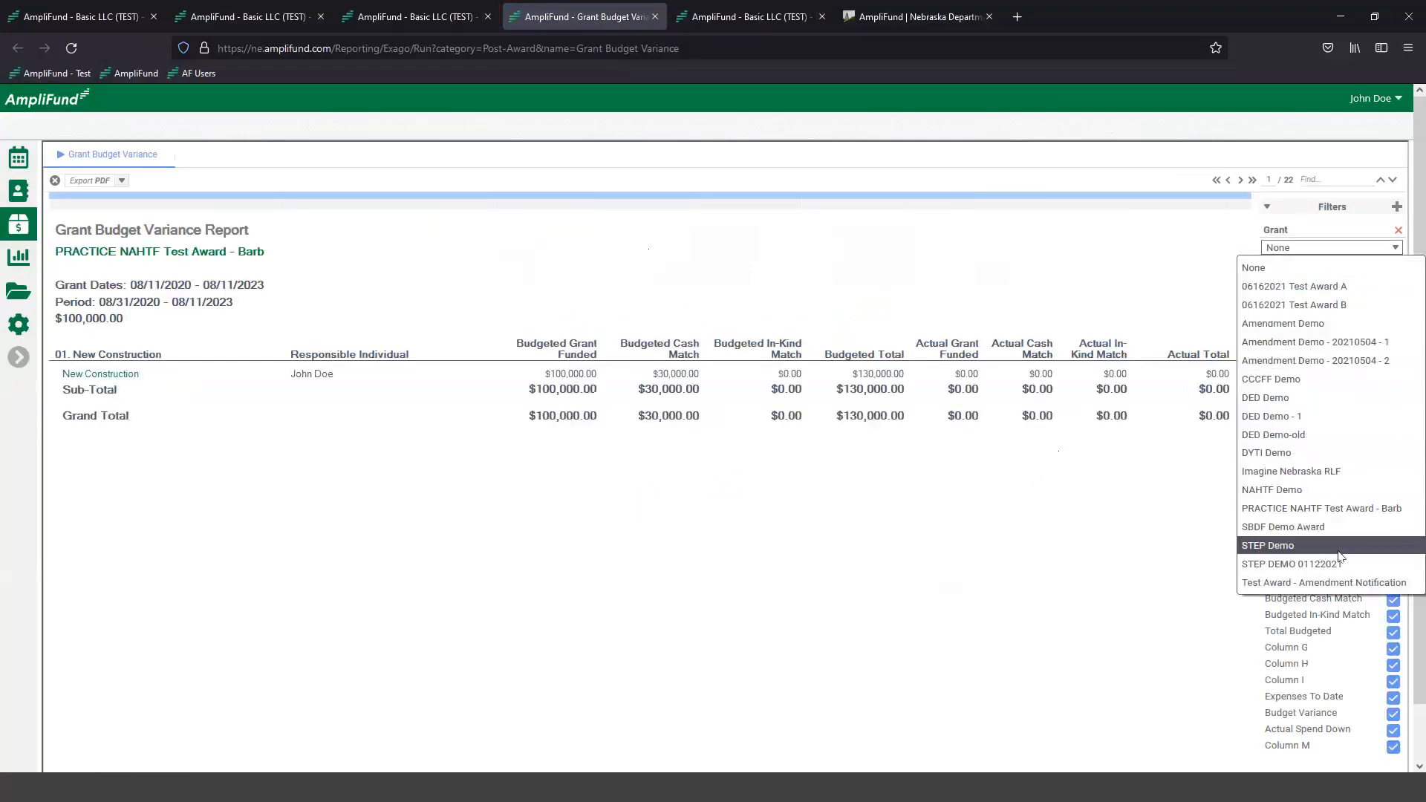
pyautogui.click(1262, 549)
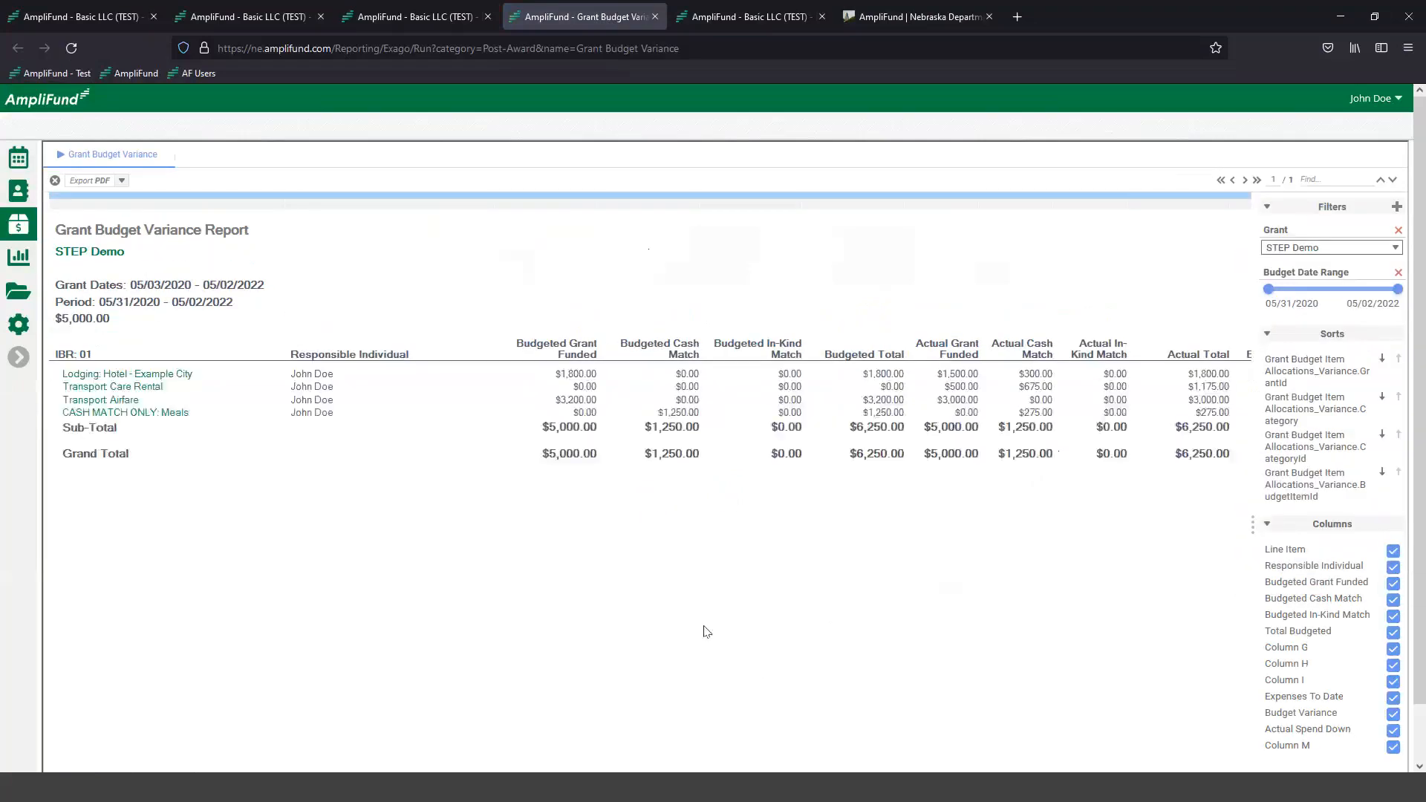